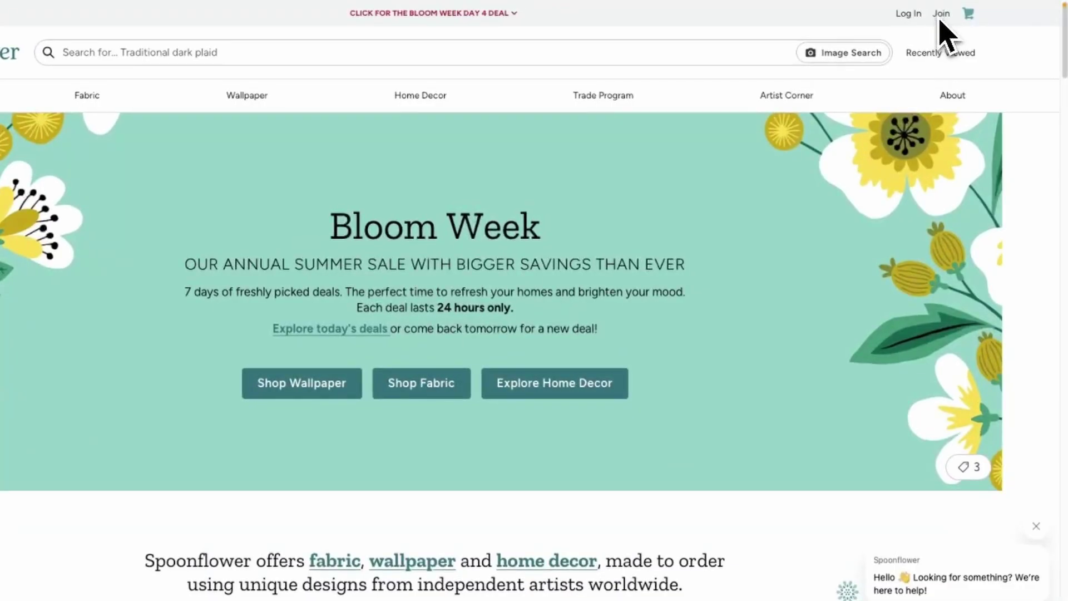
- Start a Spoonflower sign-up and enter the first name, last name and a lowercase-corrected screen name
left_click(955, 12)
key("Tab")
key("Tab")
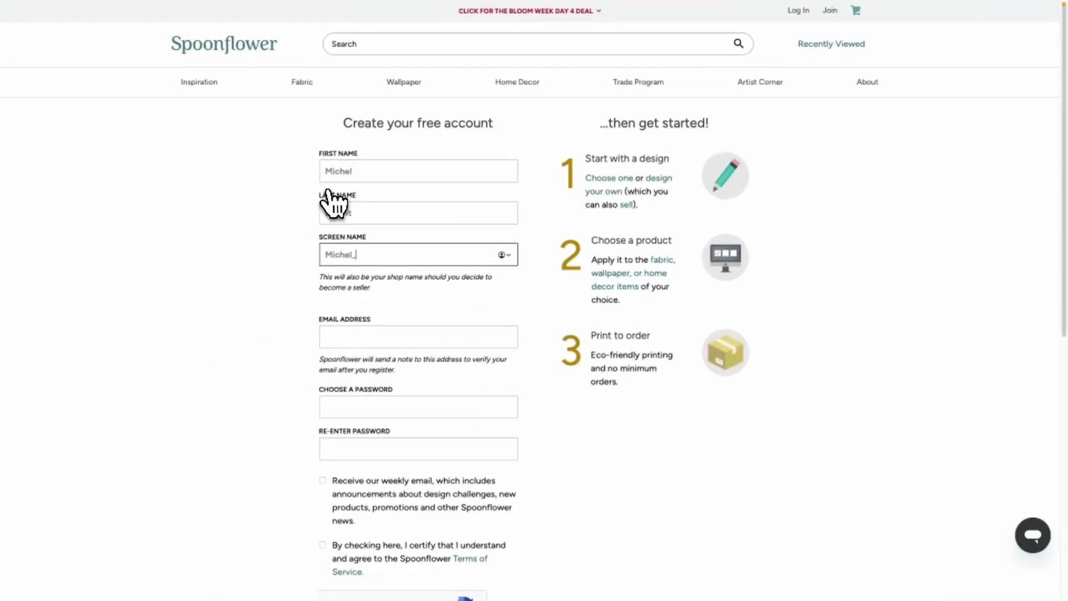
key("Tab")
left_click(333, 255)
key("BackSpace")
type("m")
- Enter the e-mail address, opt into the newsletter, accept the terms and captcha, and submit without saving the password
left_click(375, 435)
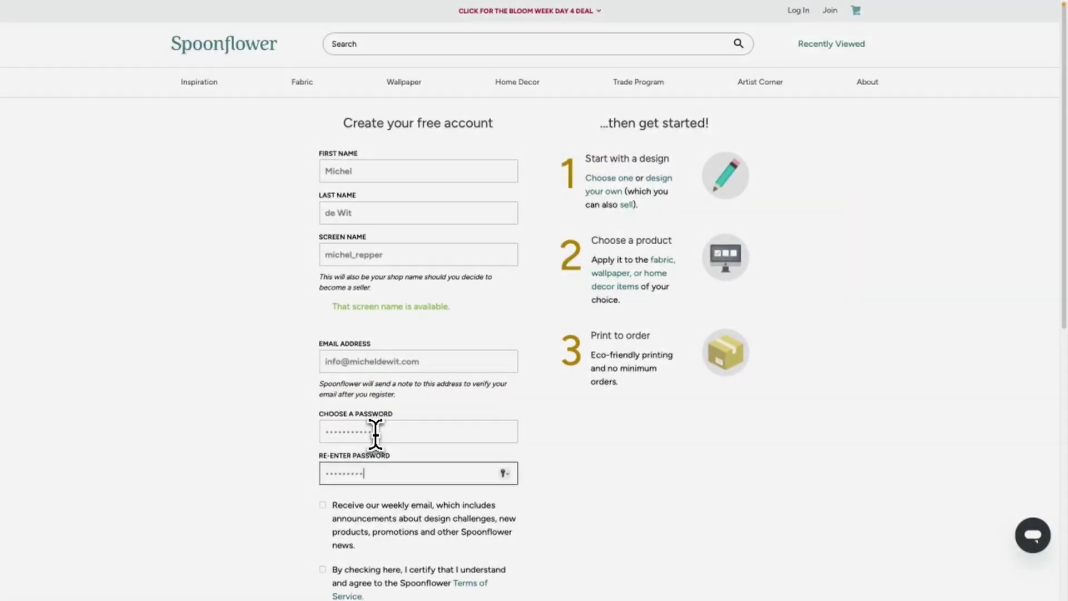
type("***")
left_click(323, 504)
left_click(322, 569)
scroll(334, 529, "down", 2)
left_click(306, 523)
left_click(331, 578)
left_click(515, 327)
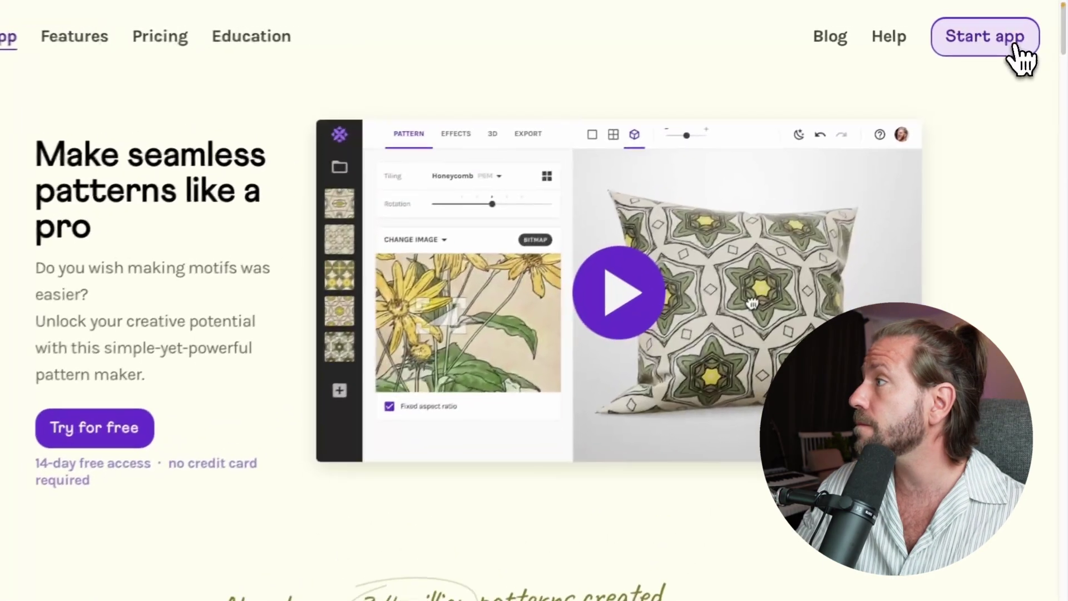
- Launch the Repper app and start a new collection titled 'Spoonflower'
left_click(1015, 47)
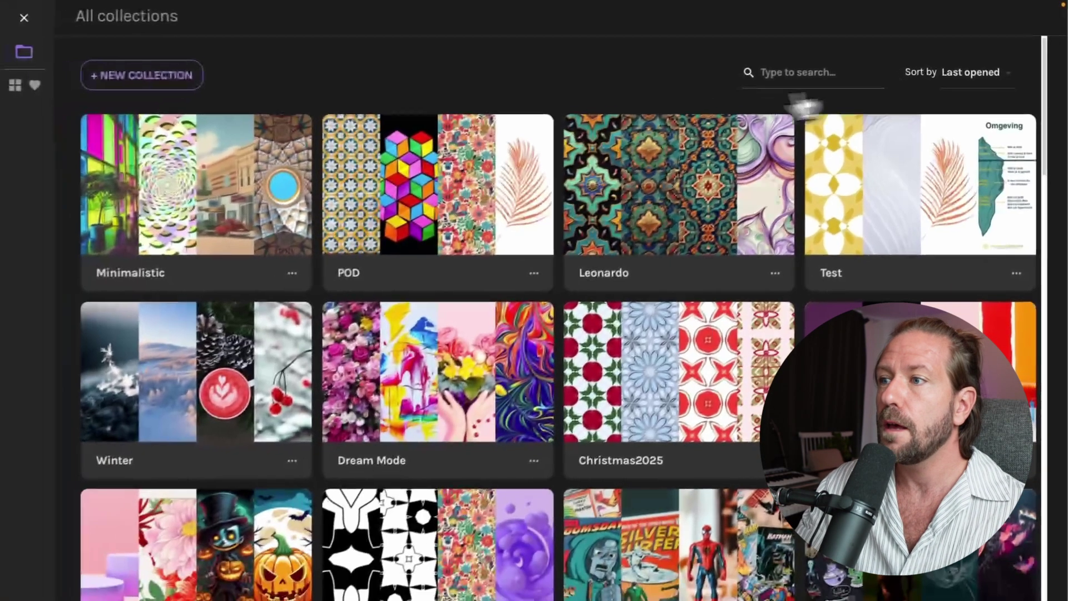
mouse_move(262, 141)
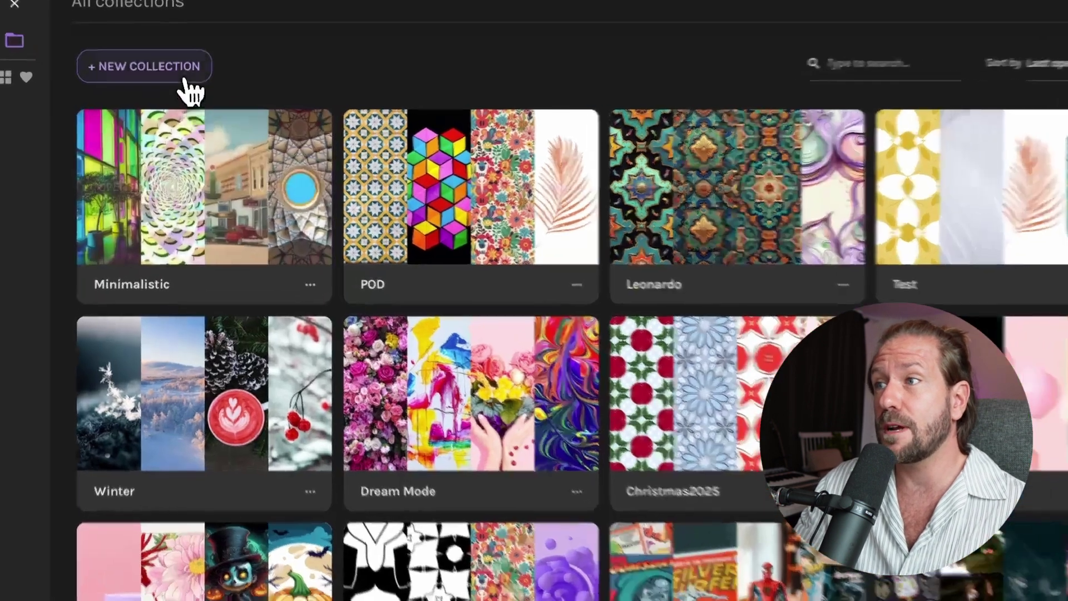
left_click(184, 82)
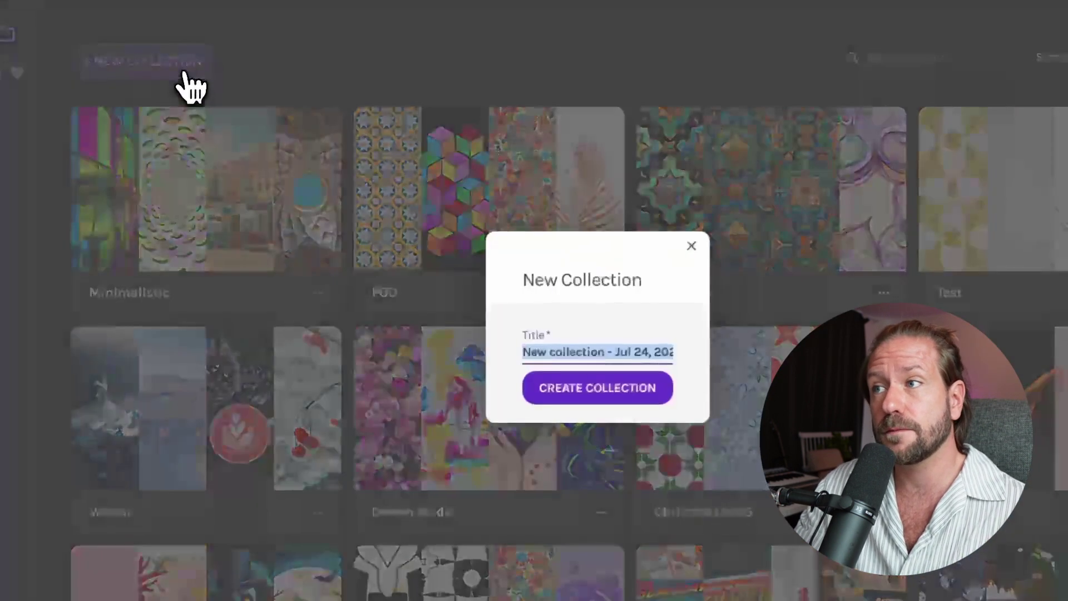
type("Spoonflower")
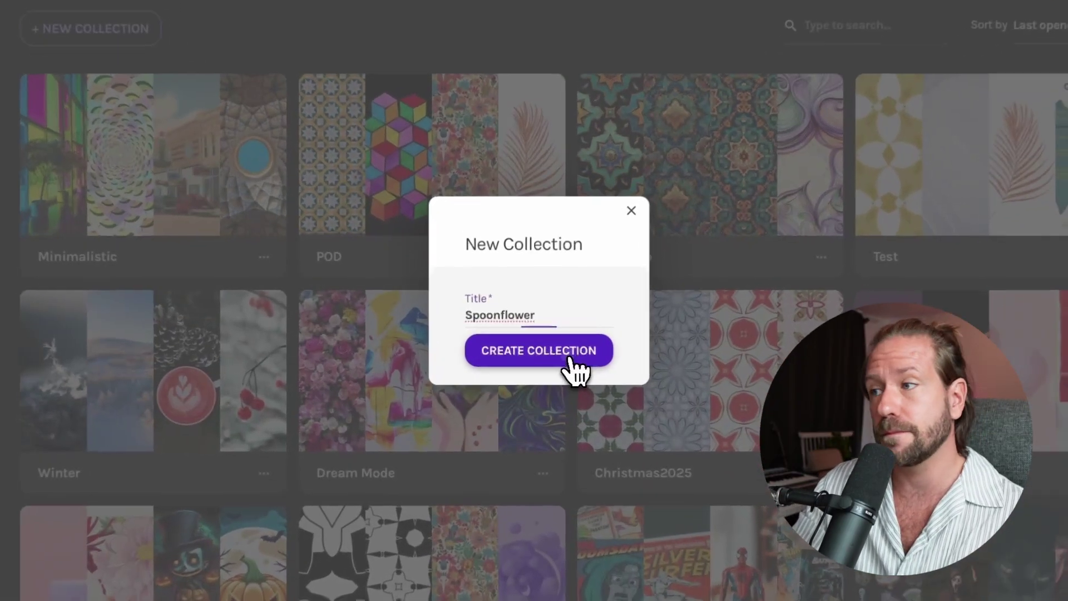
- Create the Spoonflower collection
left_click(563, 358)
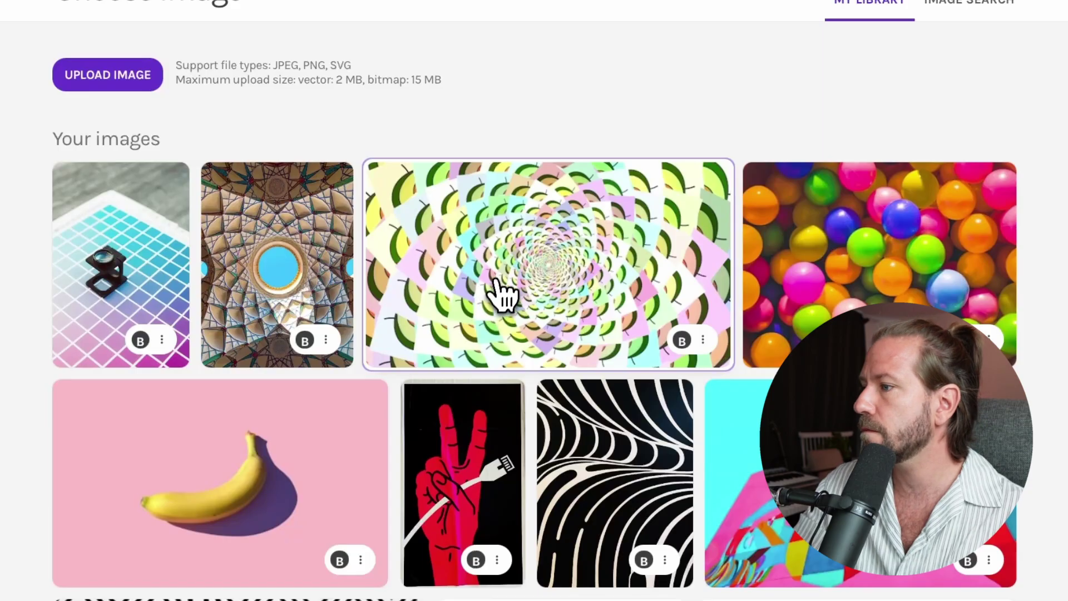
scroll(495, 281, "down", 5)
scroll(495, 281, "up", 5)
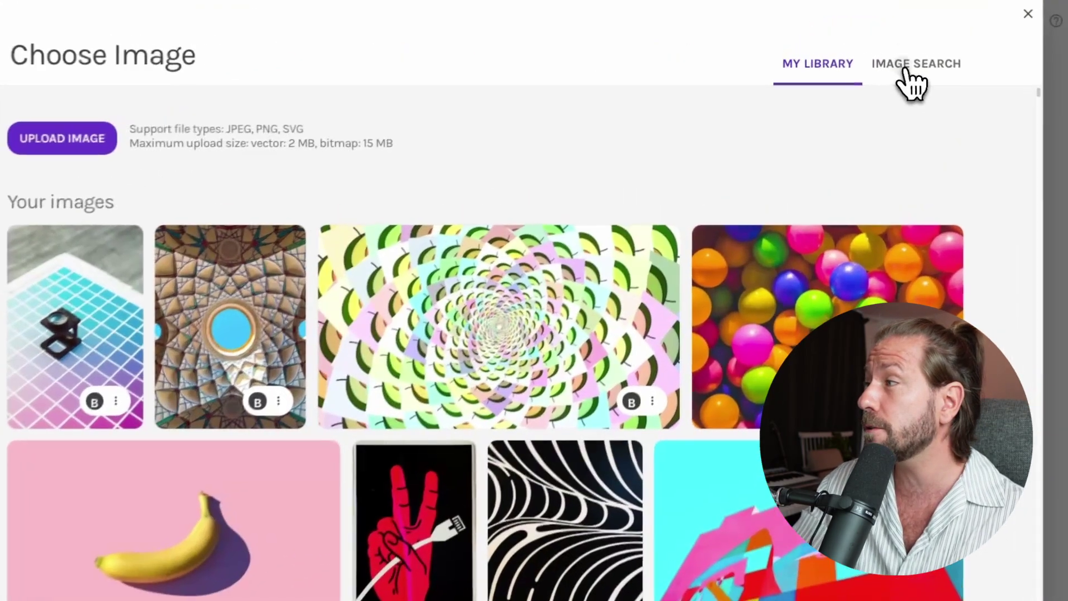
- Search Unsplash stock images for 'illustration', showing 6201 results
left_click(890, 56)
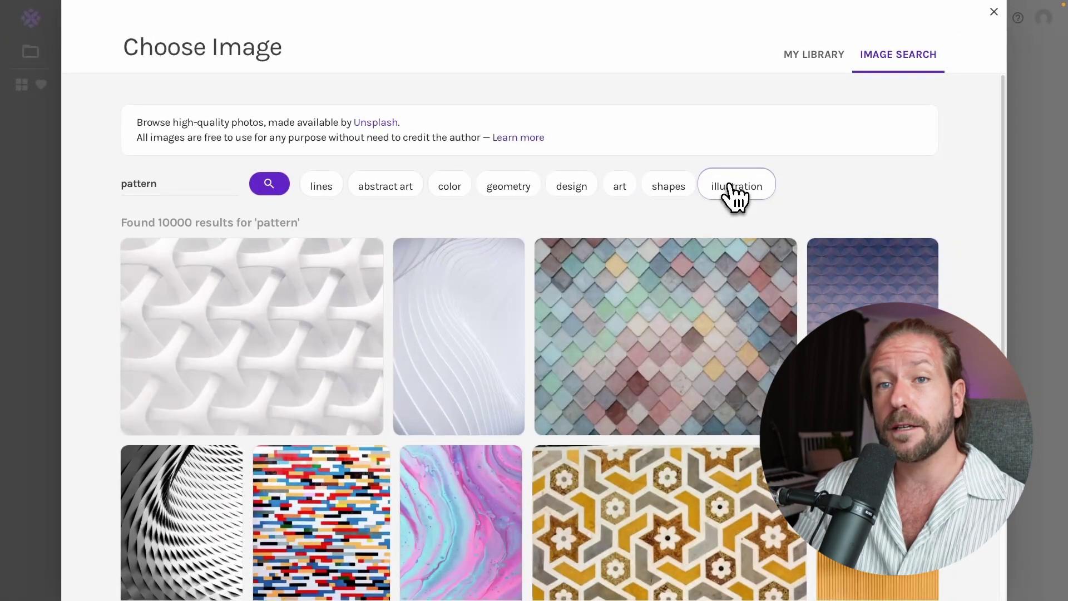
left_click(734, 187)
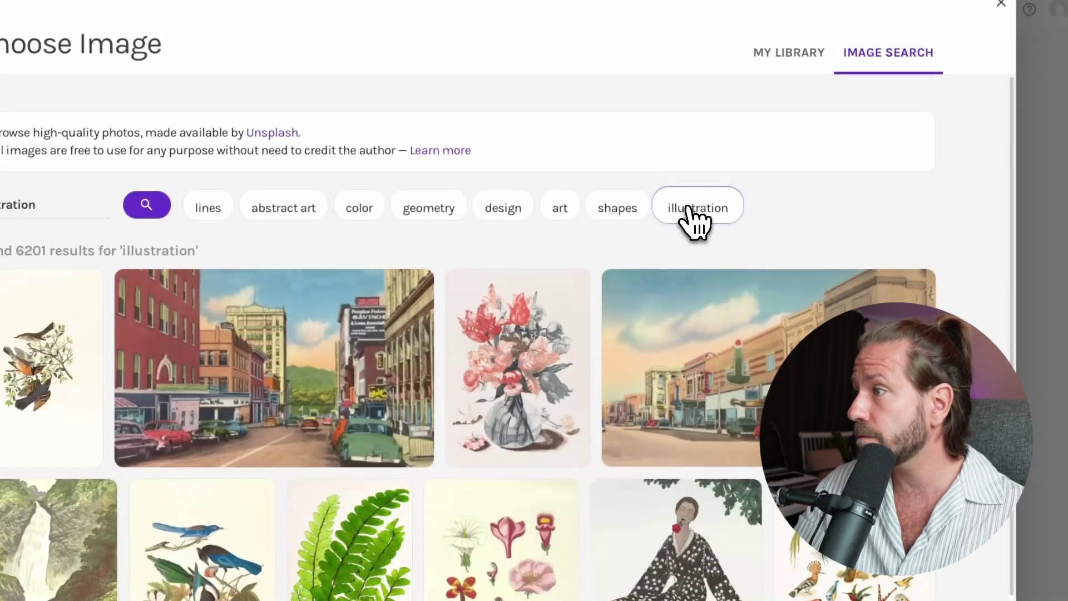
scroll(748, 220, "down", 1)
scroll(718, 206, "up", 2)
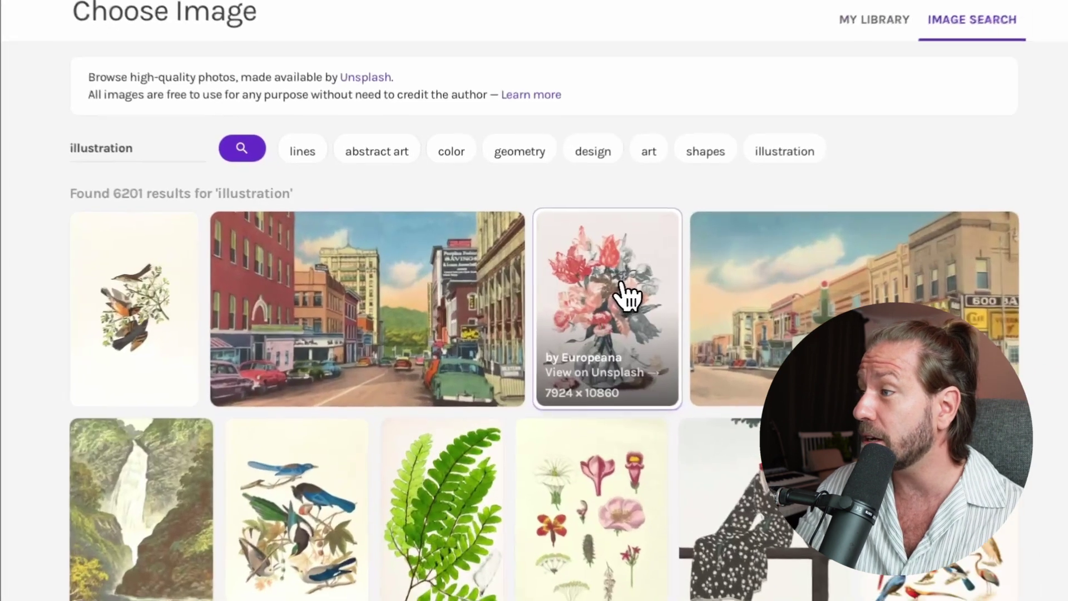
- Use the vintage flower-vase illustration as the source, enlarging and raising the sampled area
left_click(601, 294)
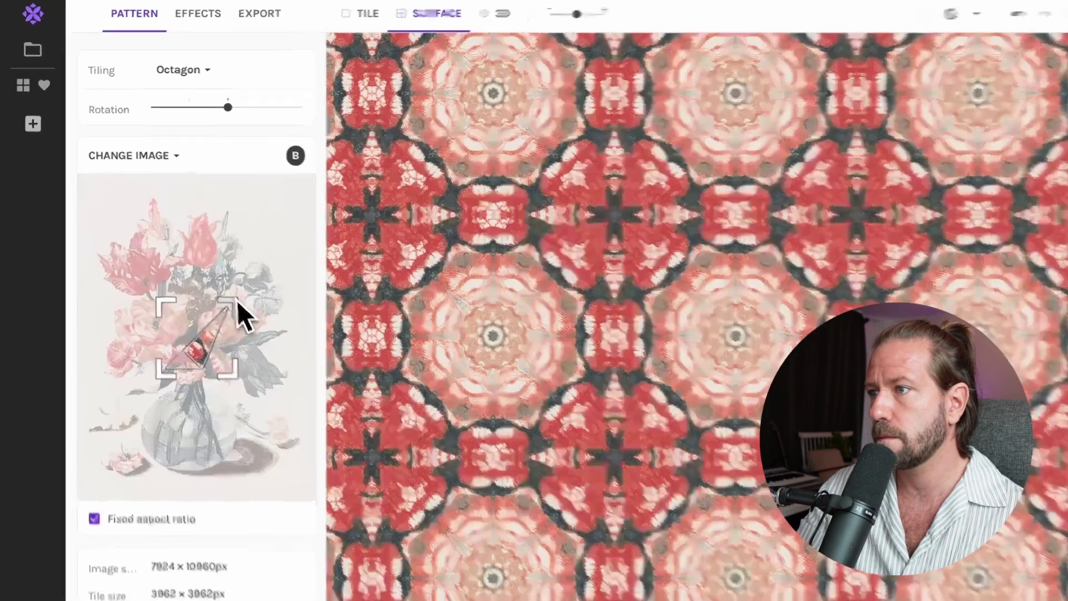
left_click_drag(221, 294, 240, 255)
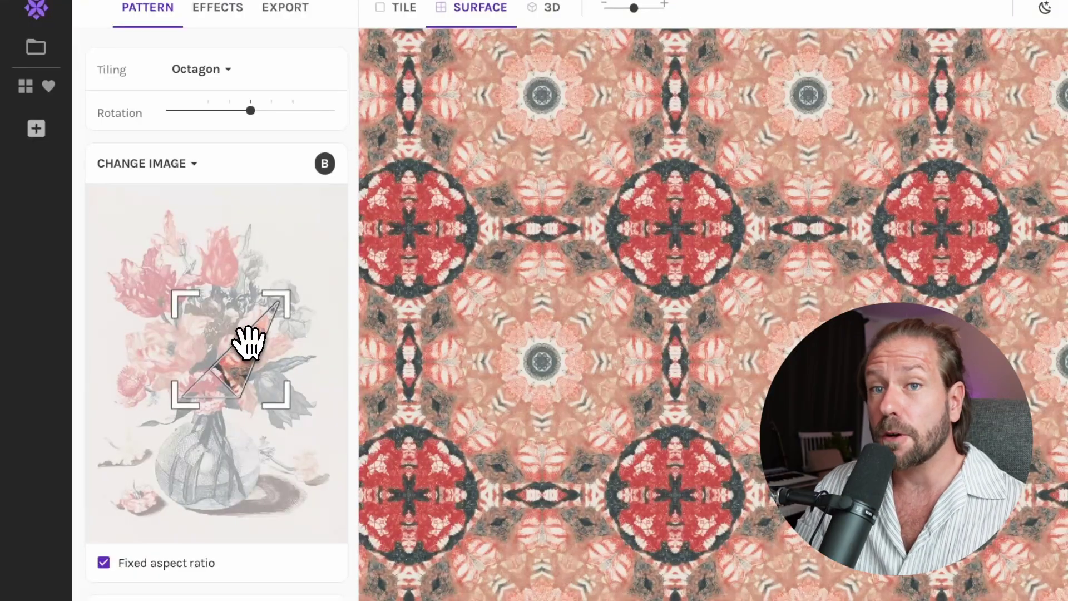
left_click_drag(248, 343, 243, 309)
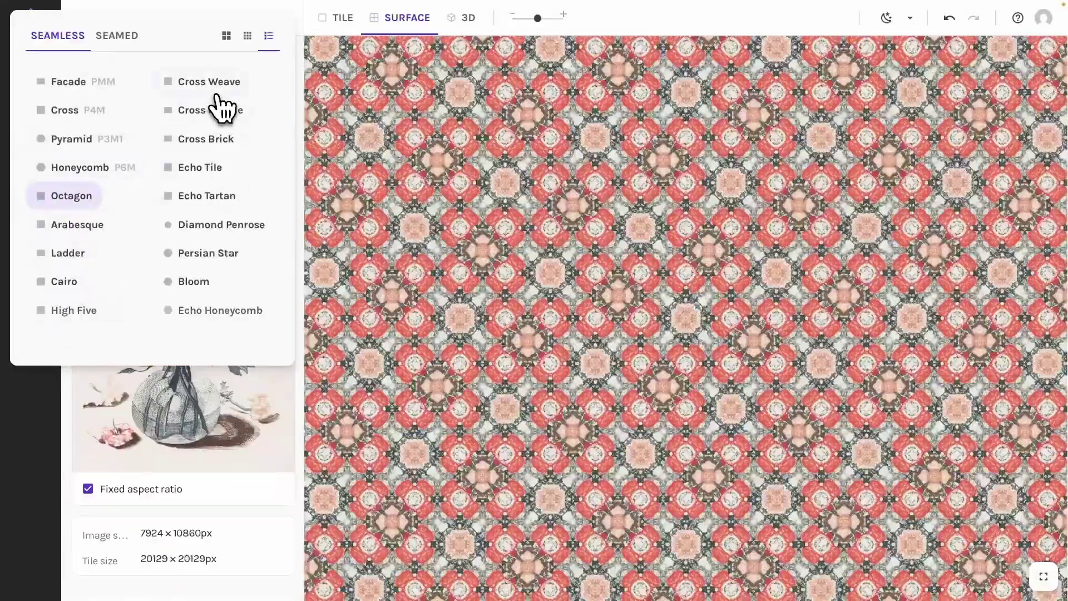
- Switch the tiling to Cross Weave, reposition the crop and zoom, and save a snapshot
left_click(217, 86)
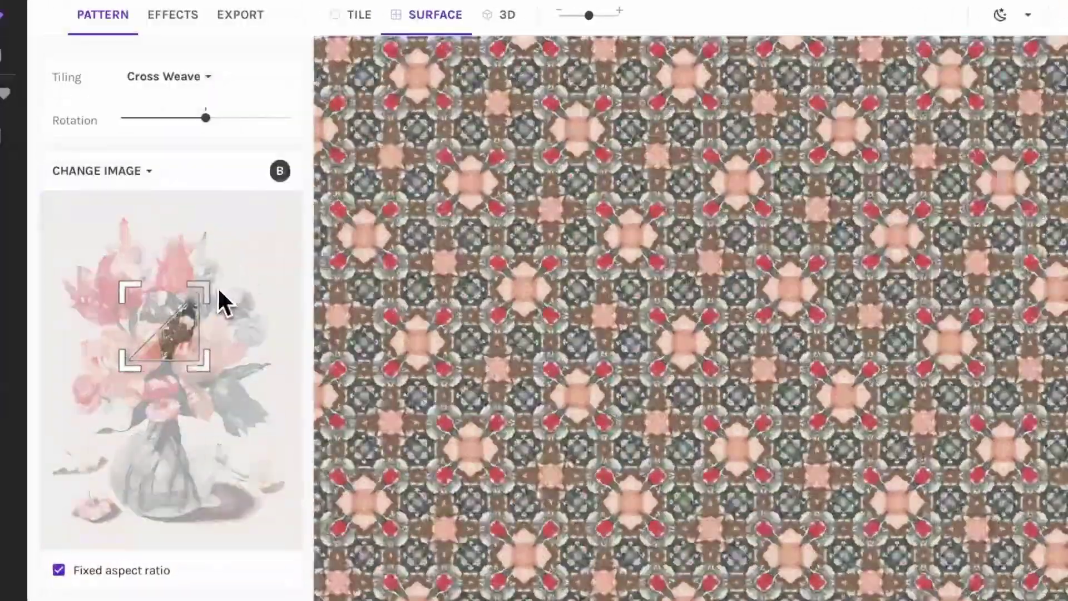
left_click_drag(218, 286, 203, 353)
left_click_drag(606, 15, 588, 15)
left_click_drag(215, 374, 158, 364)
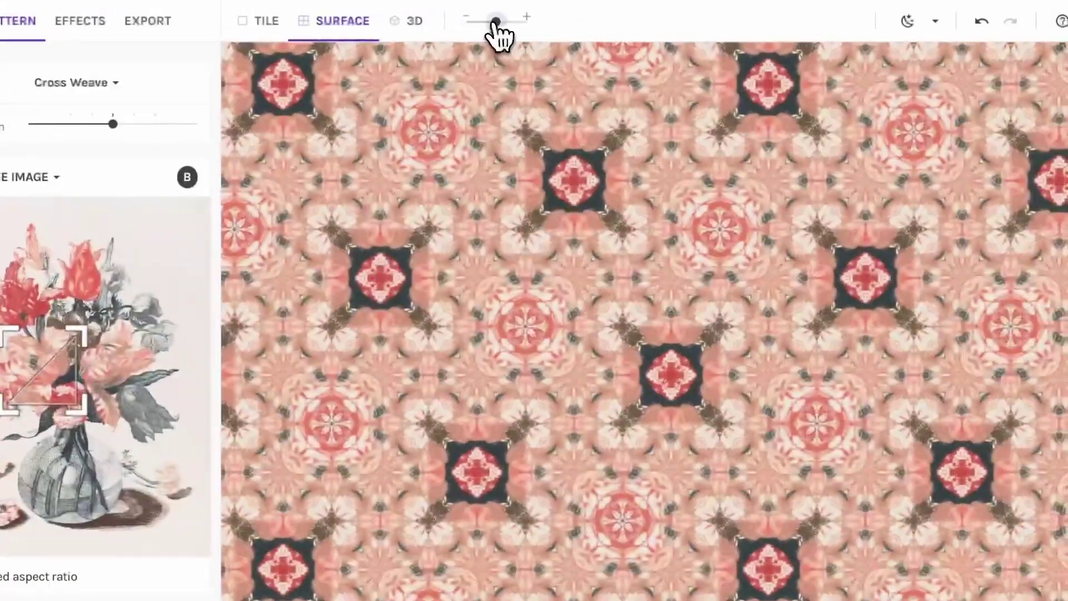
mouse_move(588, 15)
left_mouse_down()
mouse_move(578, 15)
mouse_move(589, 16)
left_mouse_up()
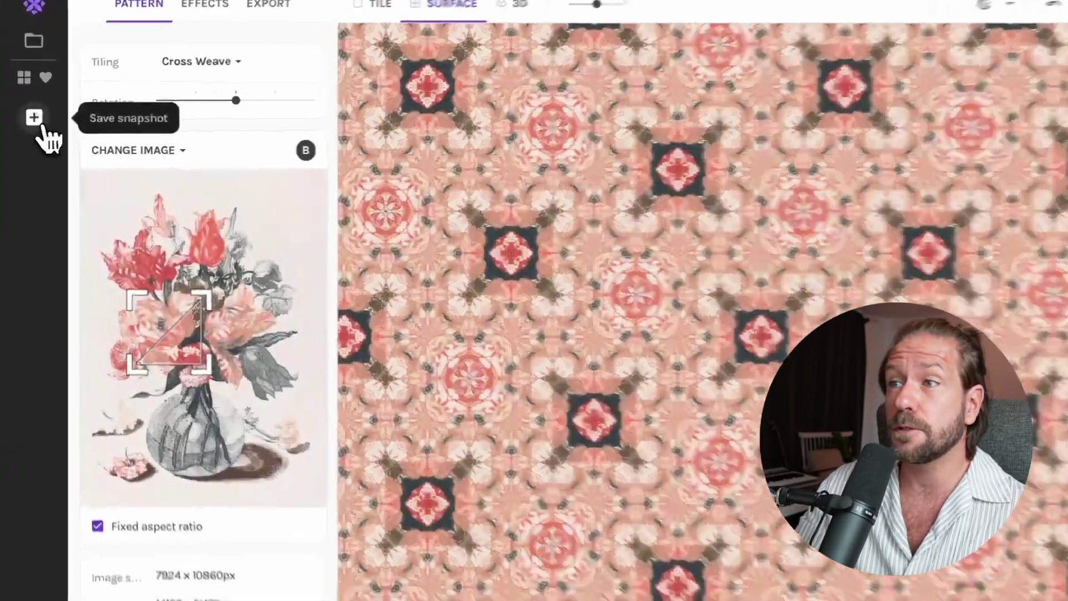
left_click(42, 126)
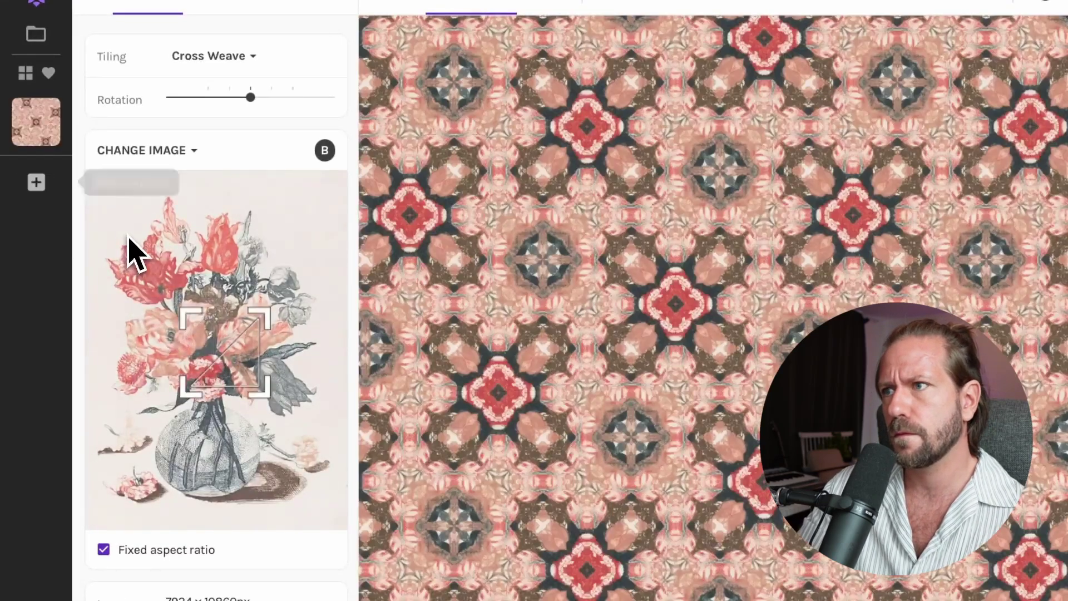
left_click_drag(179, 317, 195, 297)
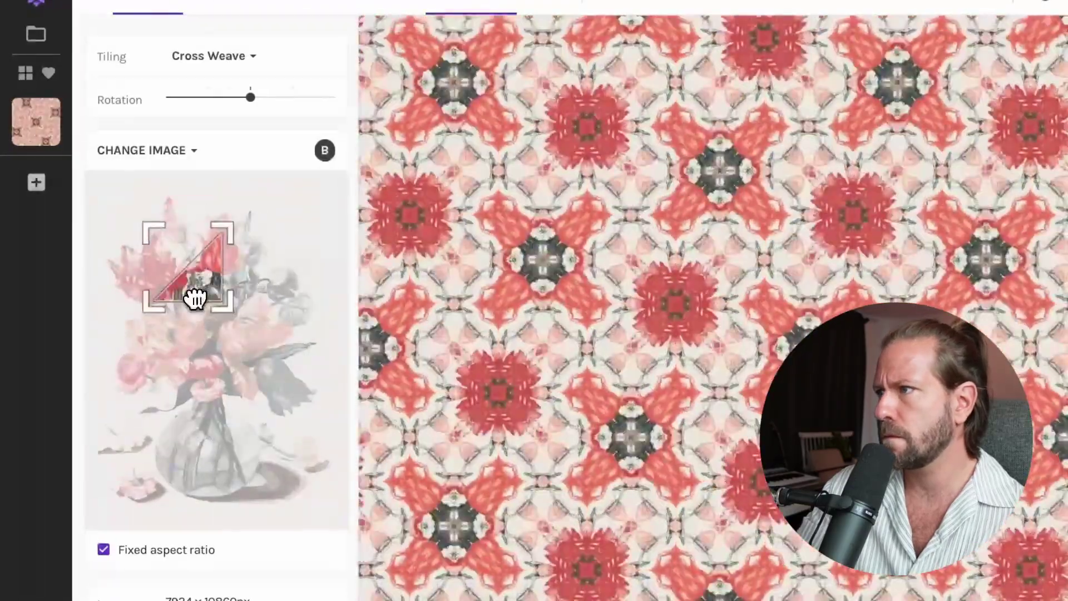
- Try Diamond Penrose, then settle on Persian Star tiling, lower the crop and save a snapshot
left_click(214, 55)
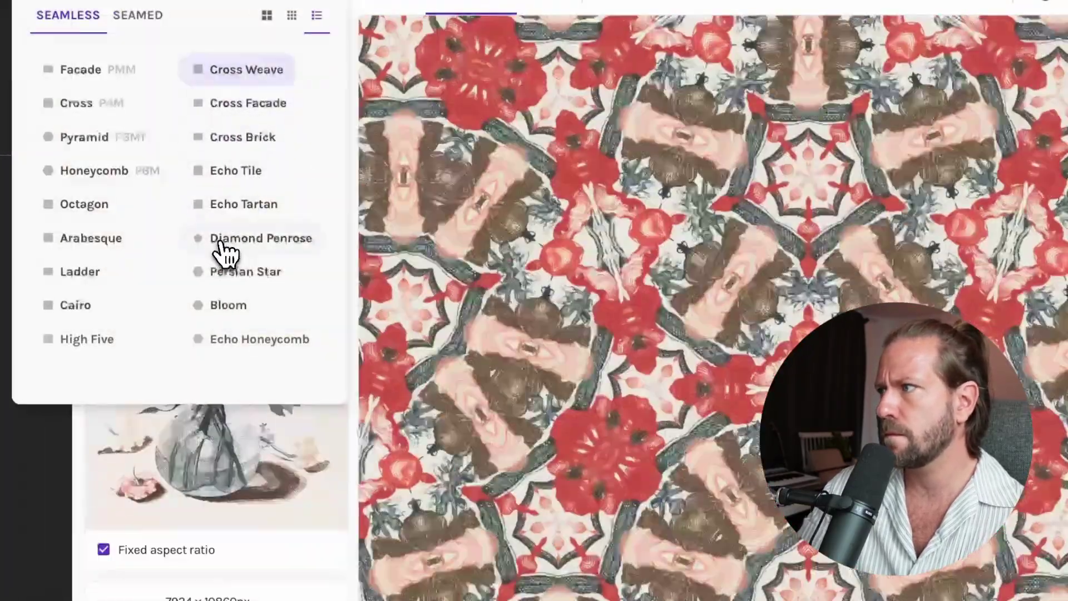
left_click(223, 244)
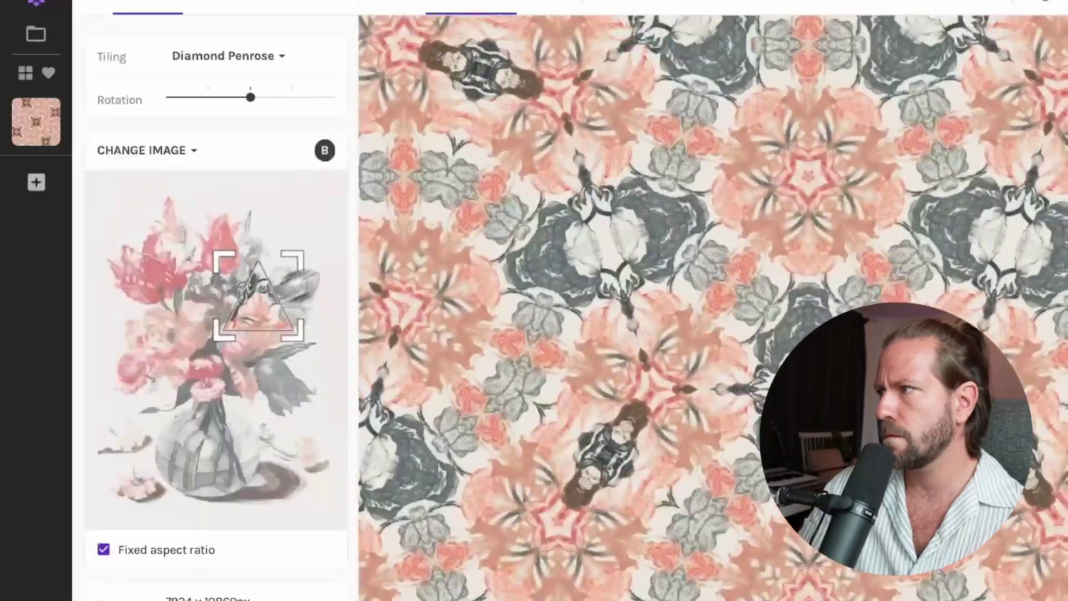
left_click(232, 58)
left_click(244, 270)
left_click_drag(283, 297, 281, 329)
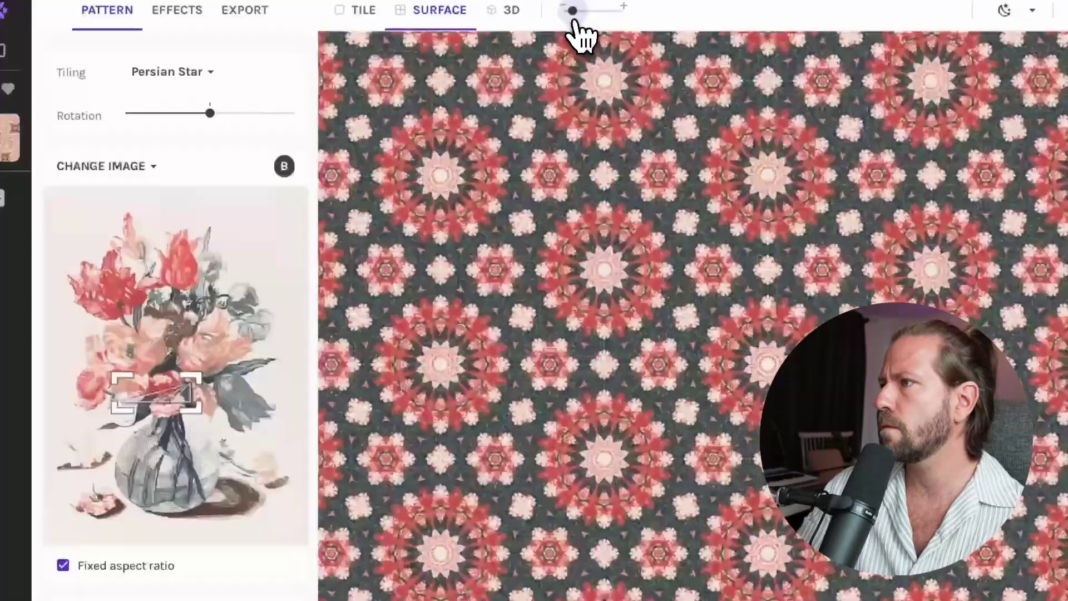
left_click_drag(574, 21, 597, 26)
mouse_move(285, 172)
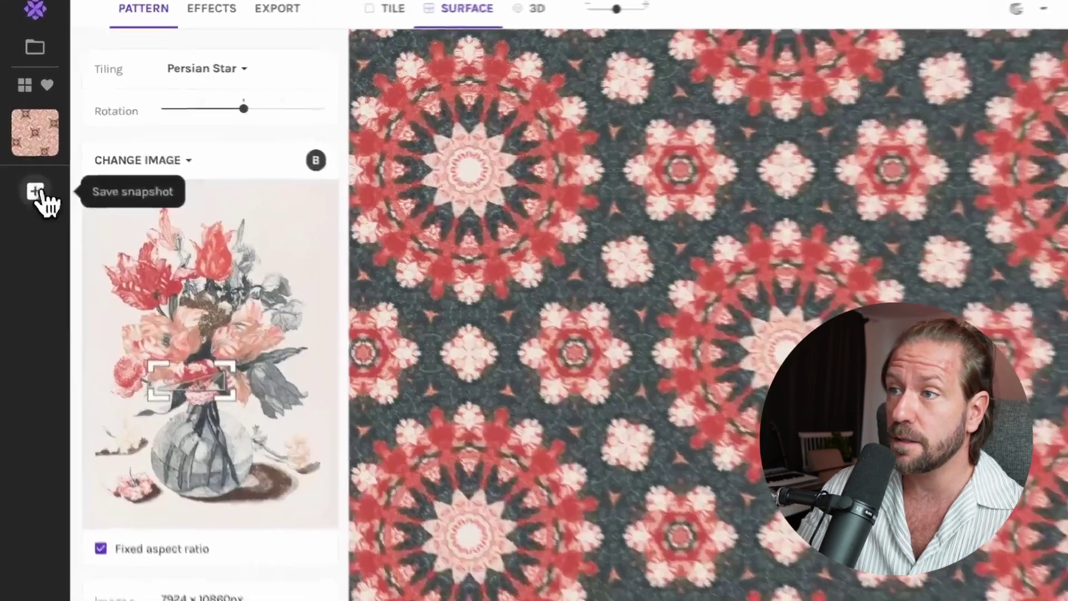
left_click(31, 177)
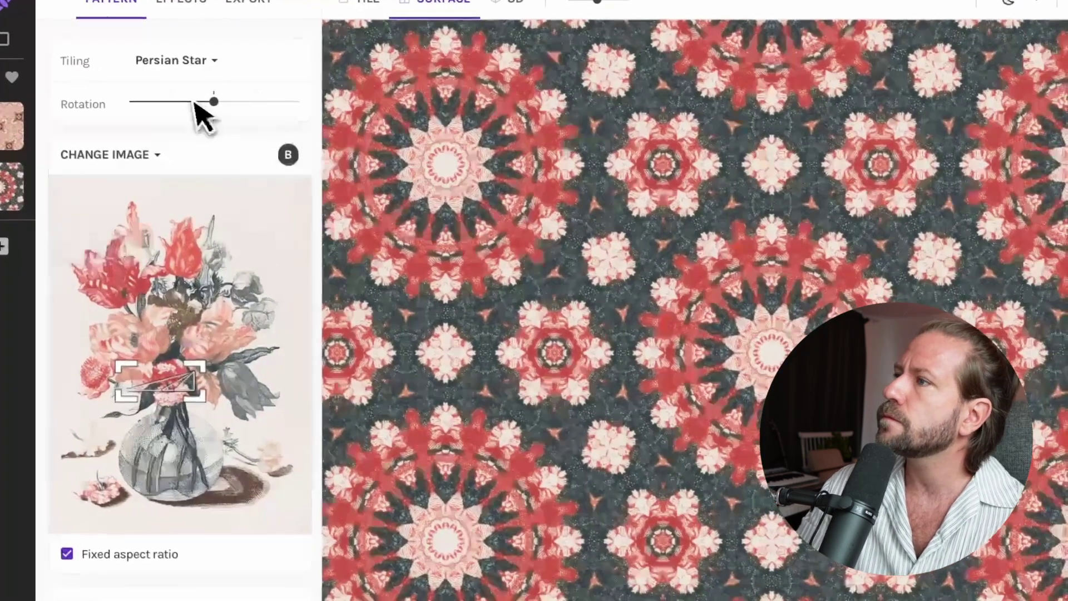
- Move and slightly enlarge the sampled area, keep Persian Star, and save another snapshot
left_click_drag(207, 373, 143, 279)
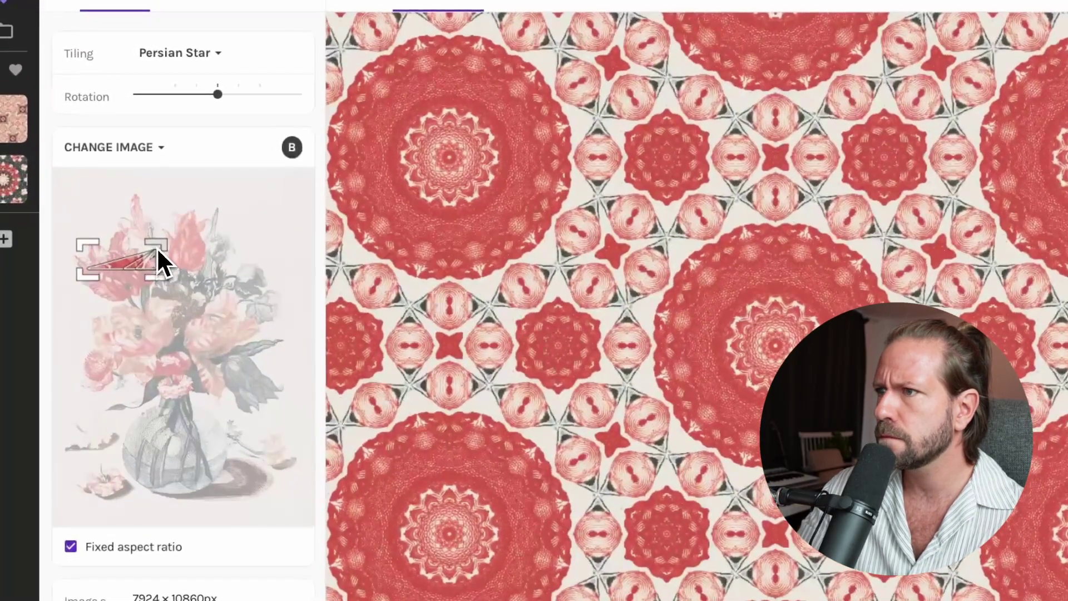
left_click_drag(157, 247, 137, 257)
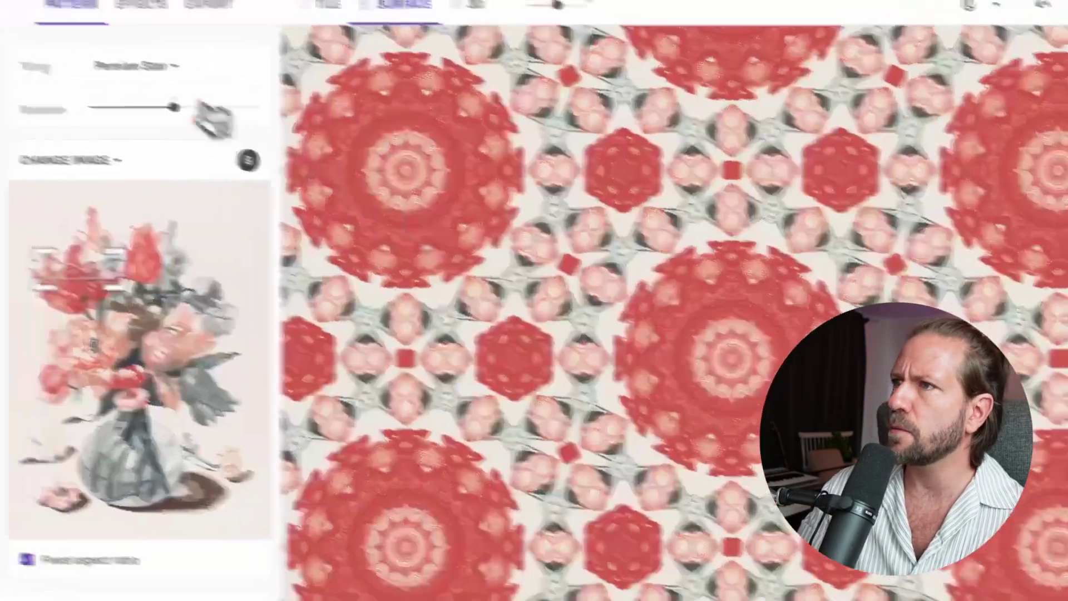
left_click(55, 44)
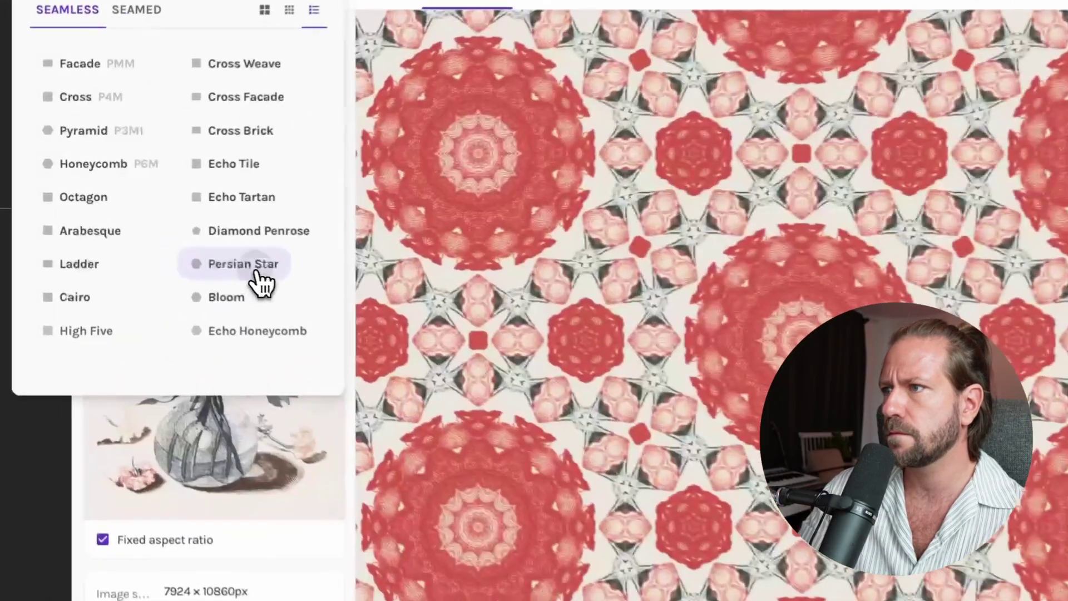
left_click(209, 254)
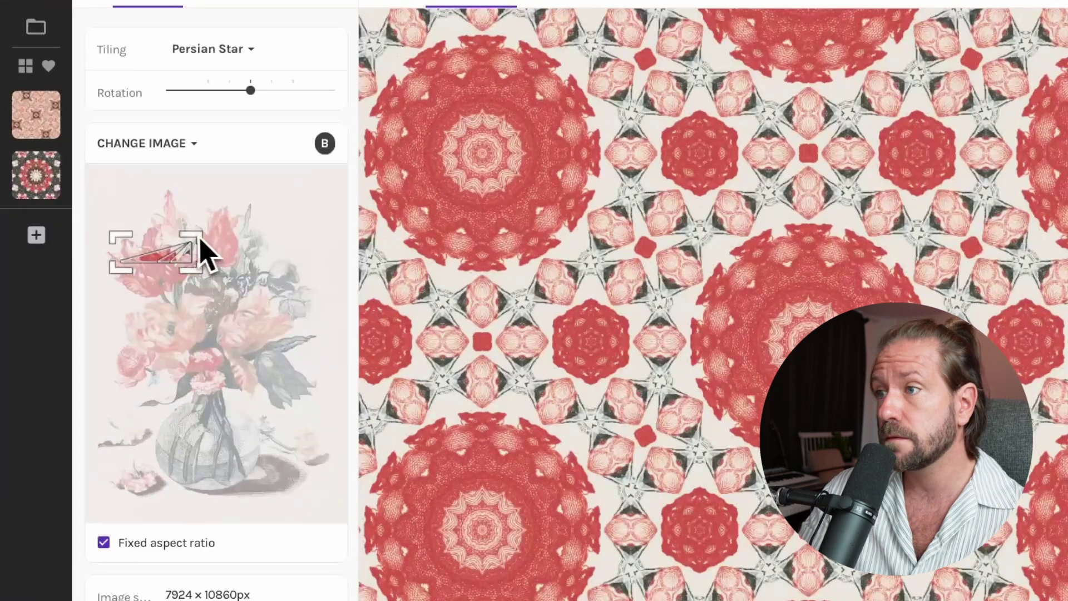
left_click(37, 239)
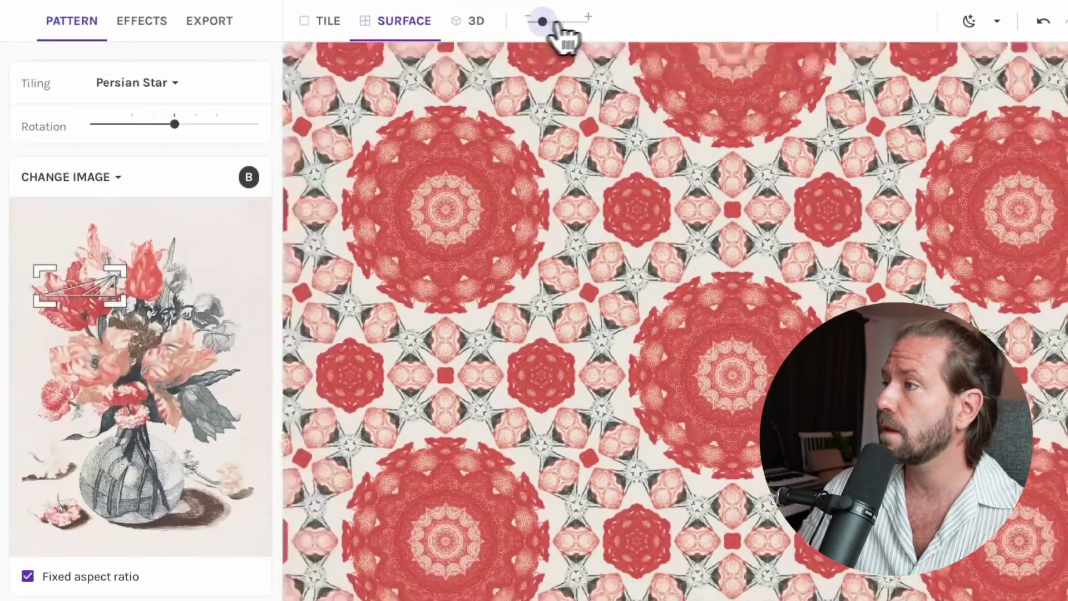
- Browse replacement stock photos filtered by the geometry and design tags, loading more results
mouse_move(558, 25)
left_mouse_down()
mouse_move(529, 29)
mouse_move(573, 30)
left_mouse_up()
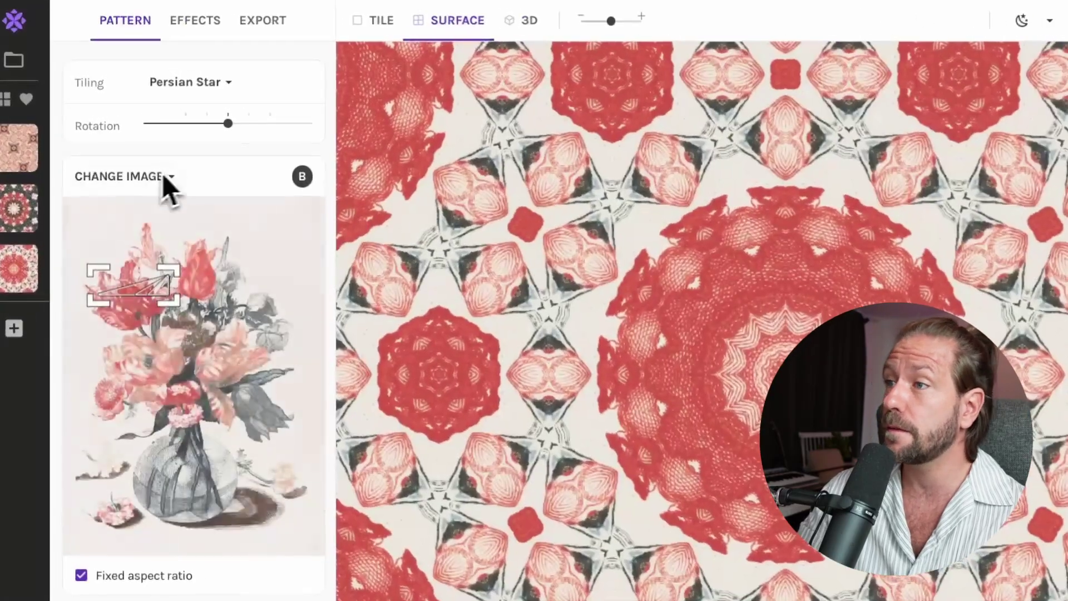
left_click(162, 151)
left_click(160, 220)
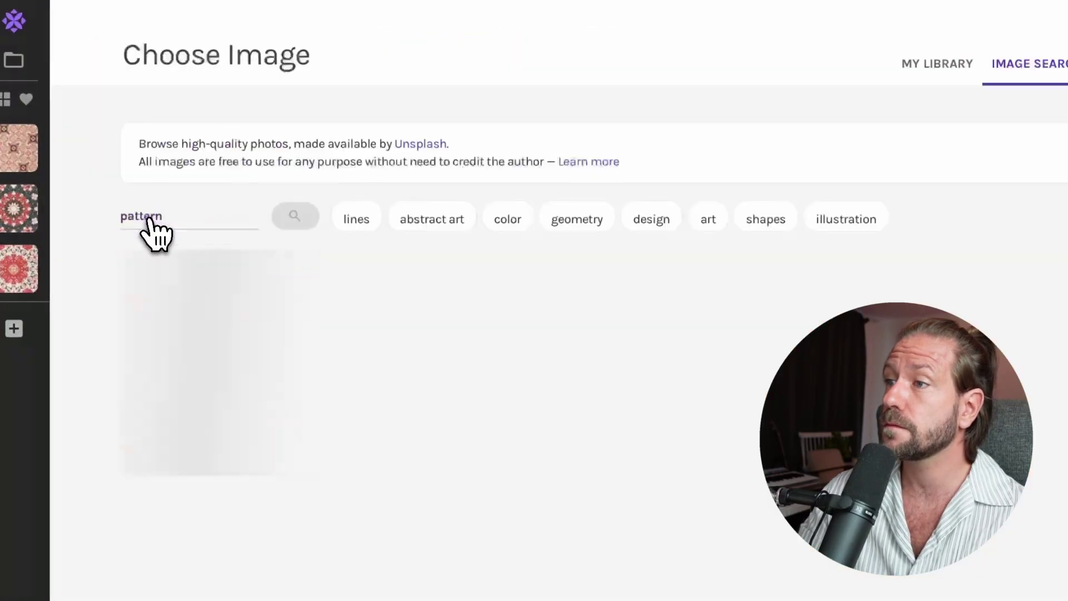
left_click(584, 225)
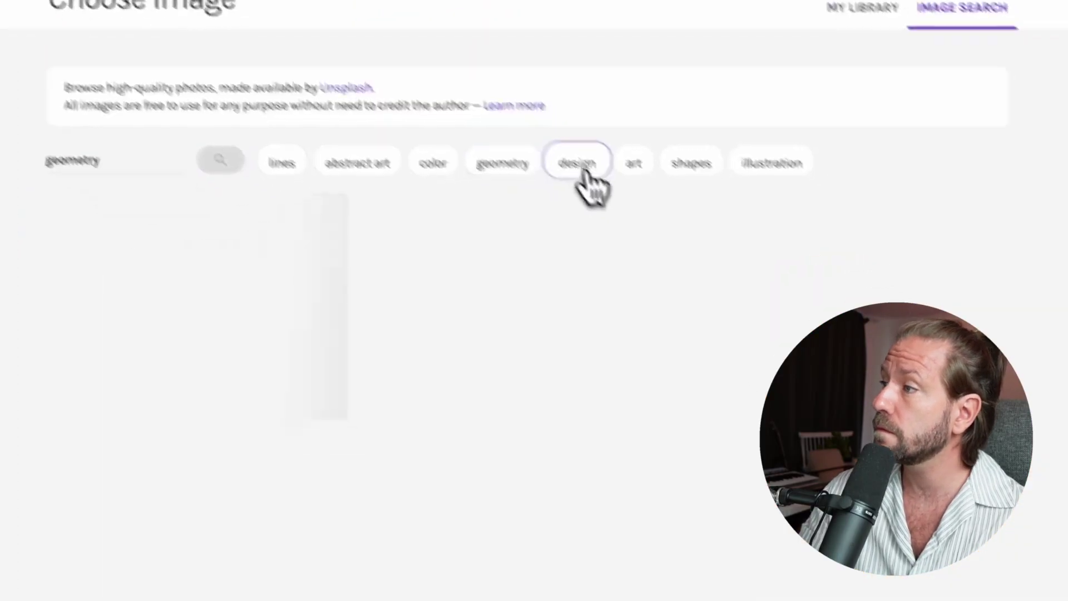
left_click(664, 225)
scroll(643, 285, "down", 6)
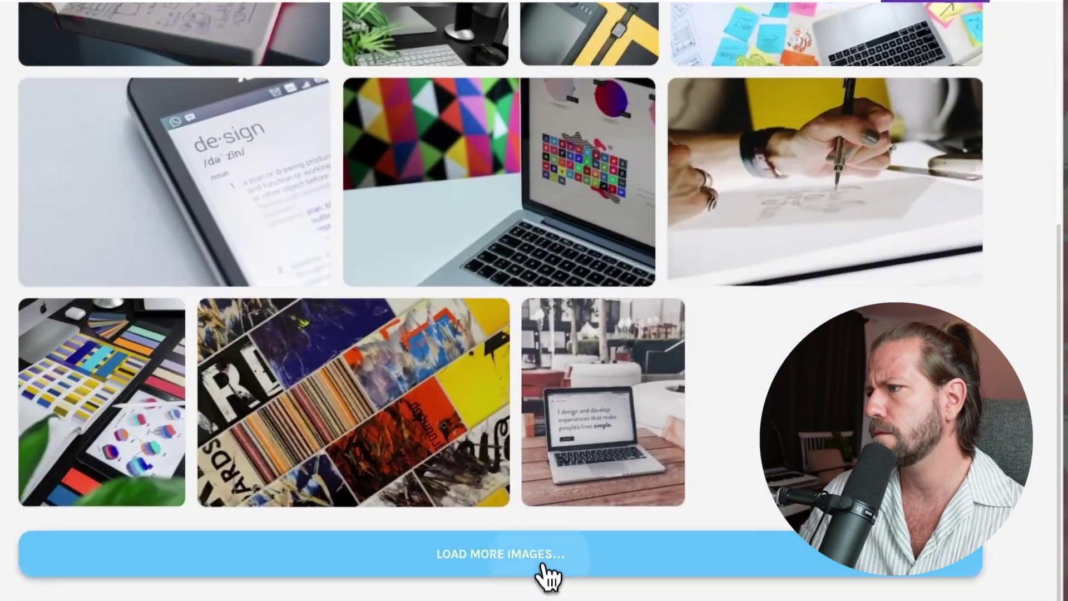
left_click(542, 562)
scroll(648, 364, "down", 10)
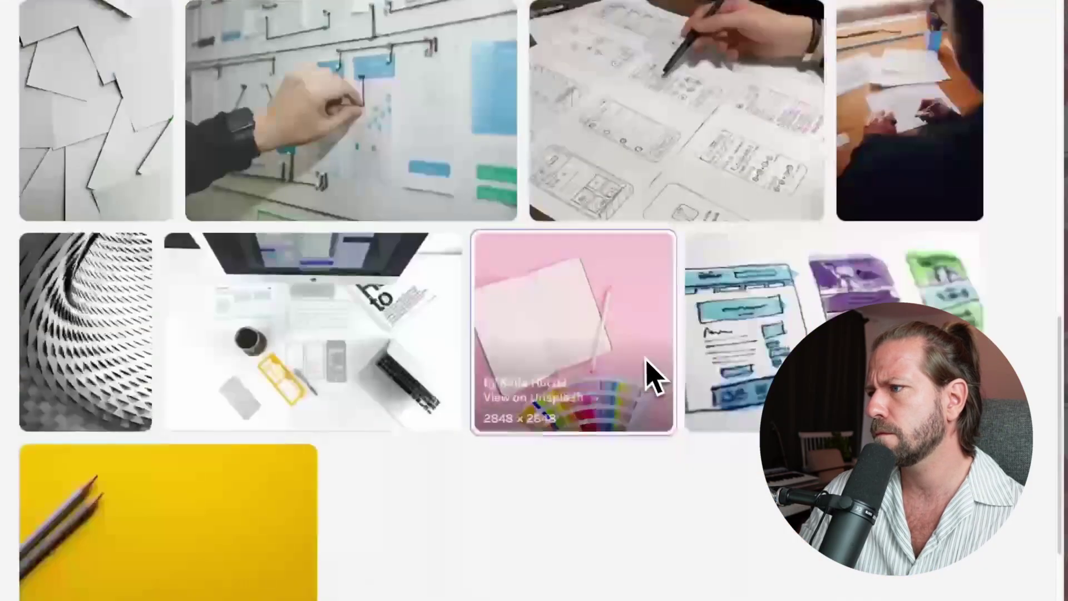
left_click(501, 543)
scroll(585, 405, "down", 6)
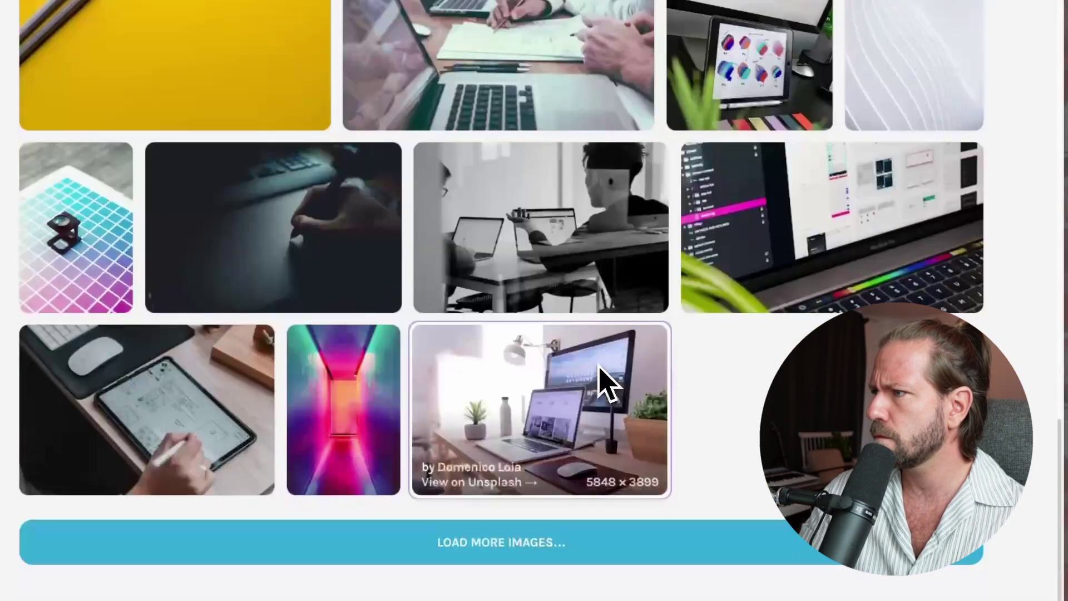
left_click(562, 542)
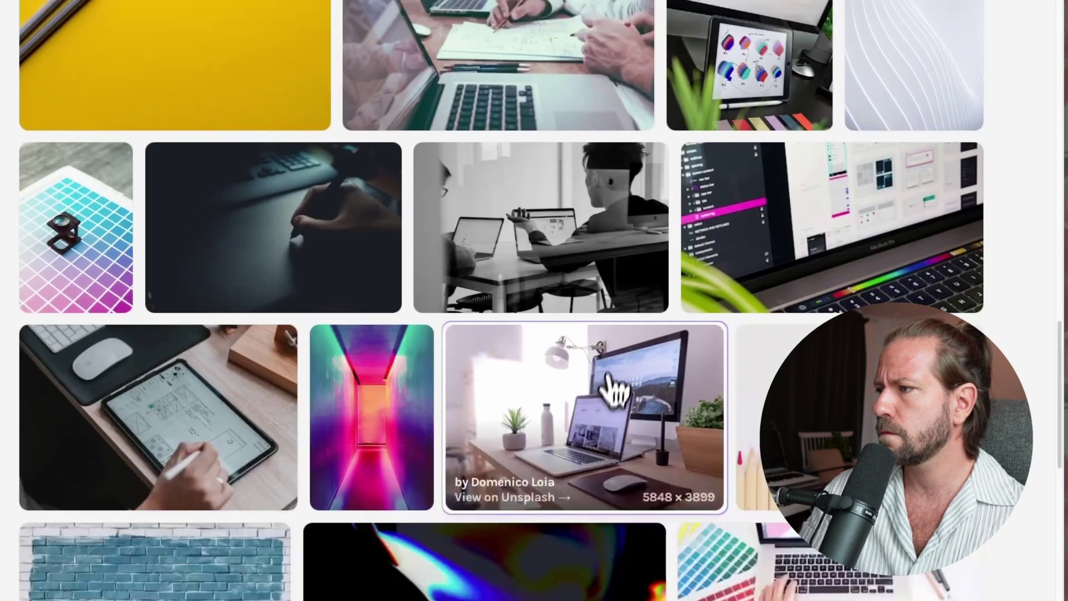
scroll(615, 379, "down", 7)
scroll(543, 556, "down", 3)
left_click(542, 563)
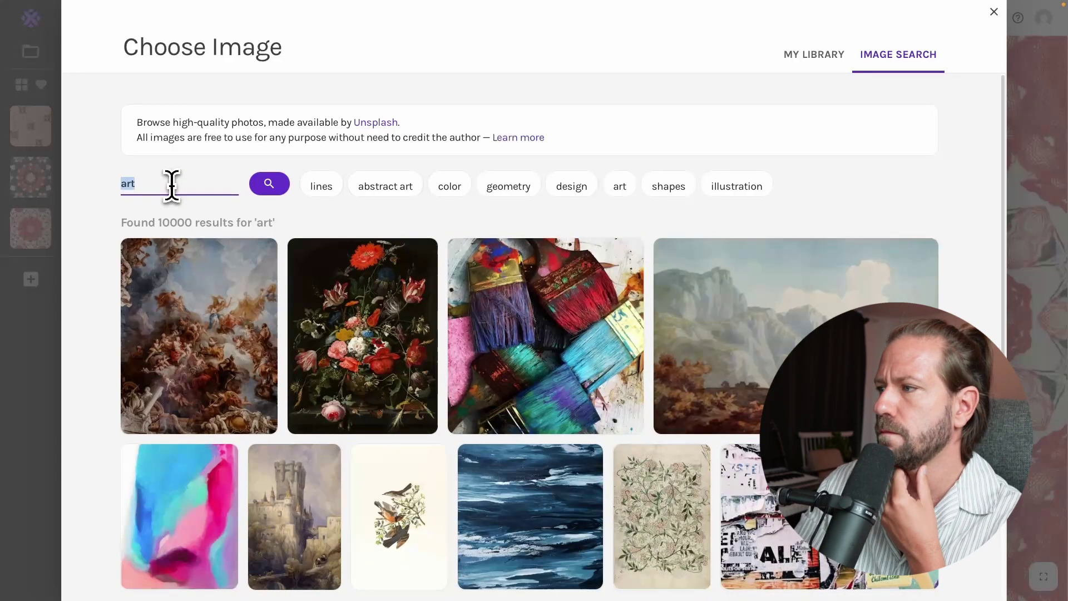
- Search for 'minimalistic art' and load several more pages of the 2663 results
type("minim")
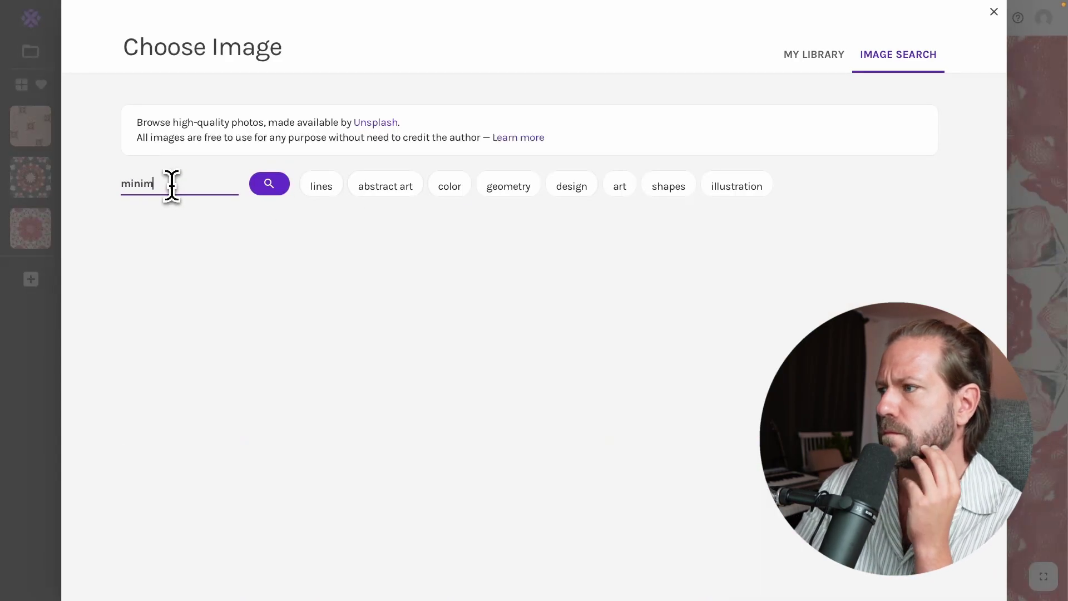
type("alistic art")
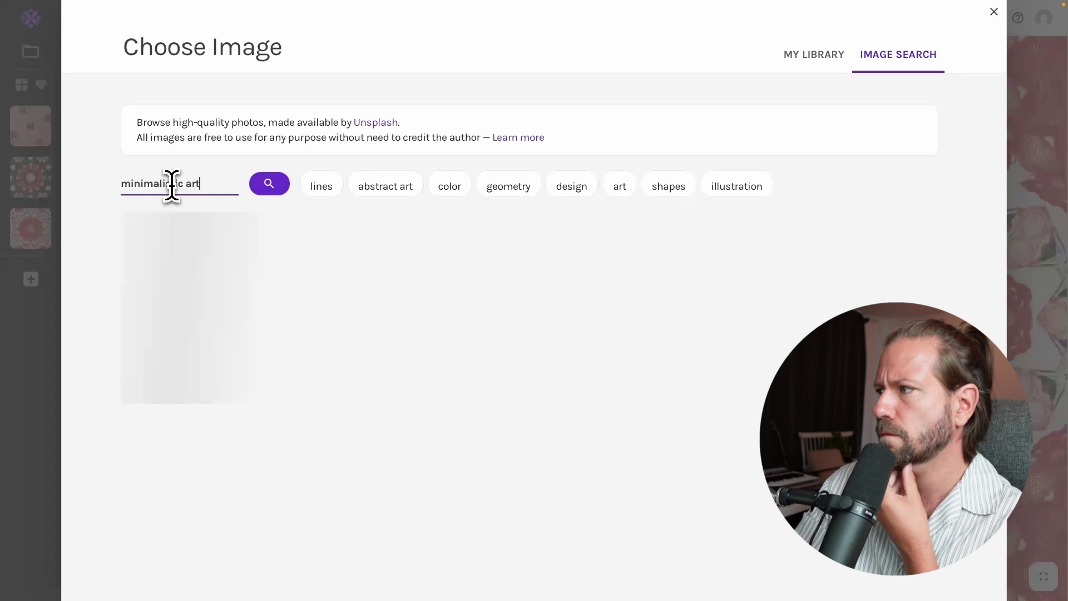
scroll(494, 370, "down", 1)
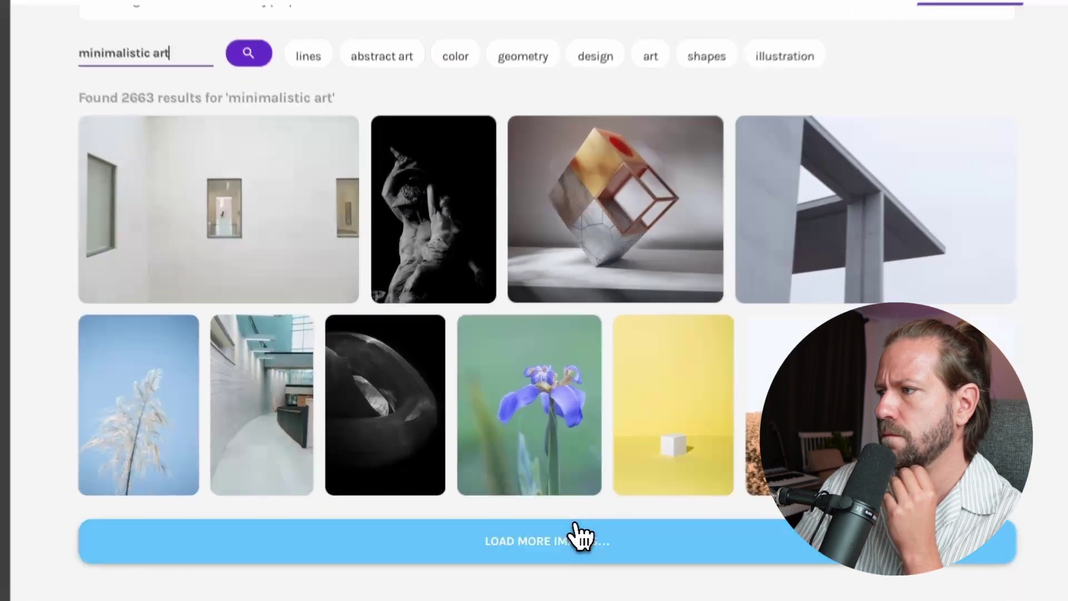
left_click(579, 539)
scroll(556, 486, "down", 8)
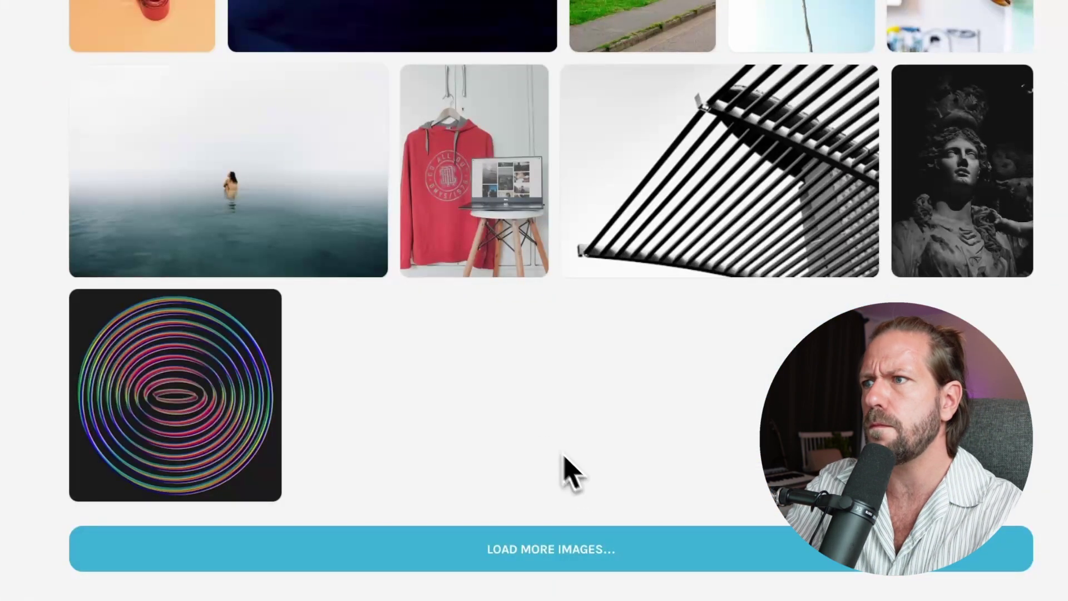
left_click(497, 545)
scroll(510, 512, "down", 8)
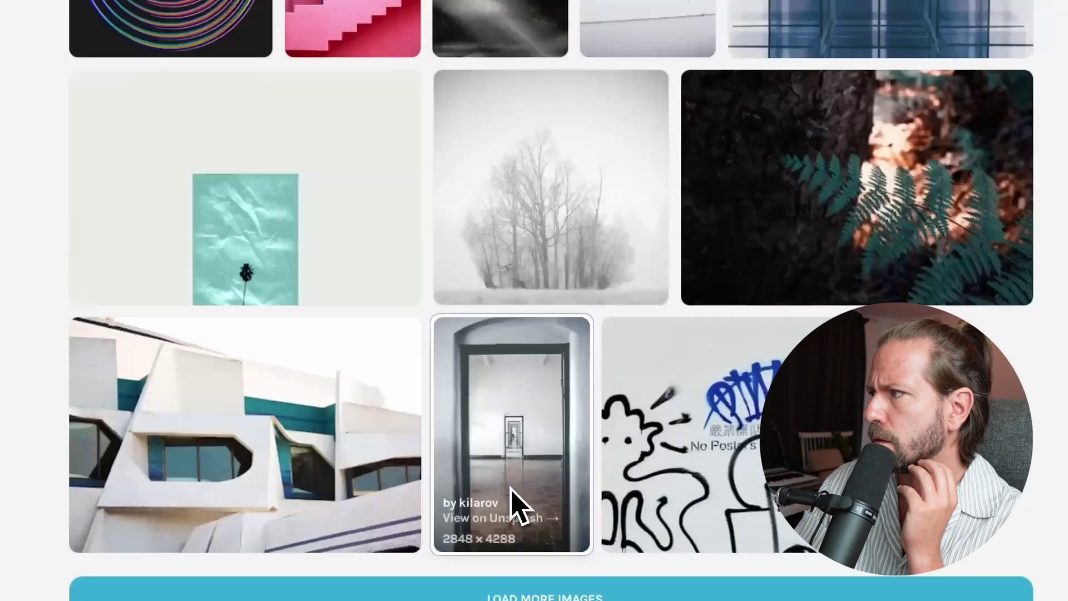
scroll(514, 495, "up", 17)
scroll(582, 570, "down", 6)
scroll(590, 528, "down", 6)
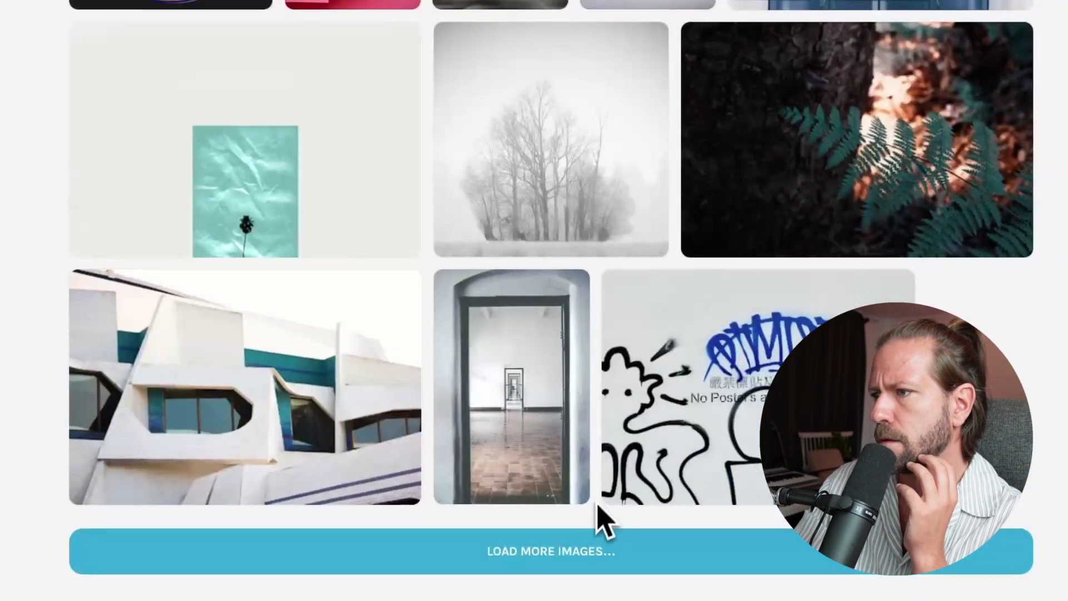
left_click(597, 546)
scroll(612, 523, "down", 4)
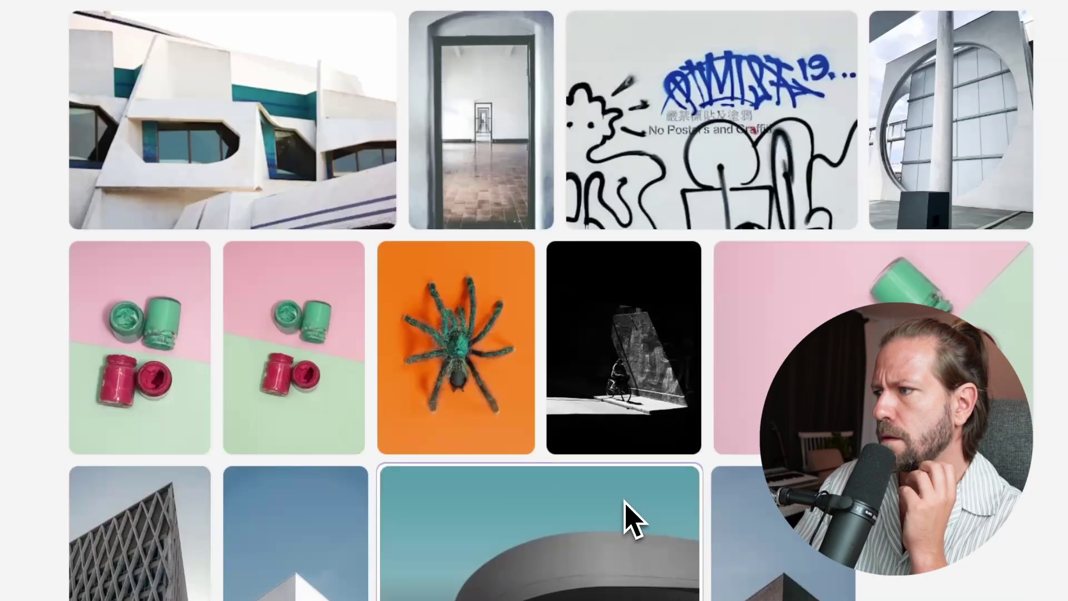
scroll(632, 513, "down", 4)
left_click(619, 550)
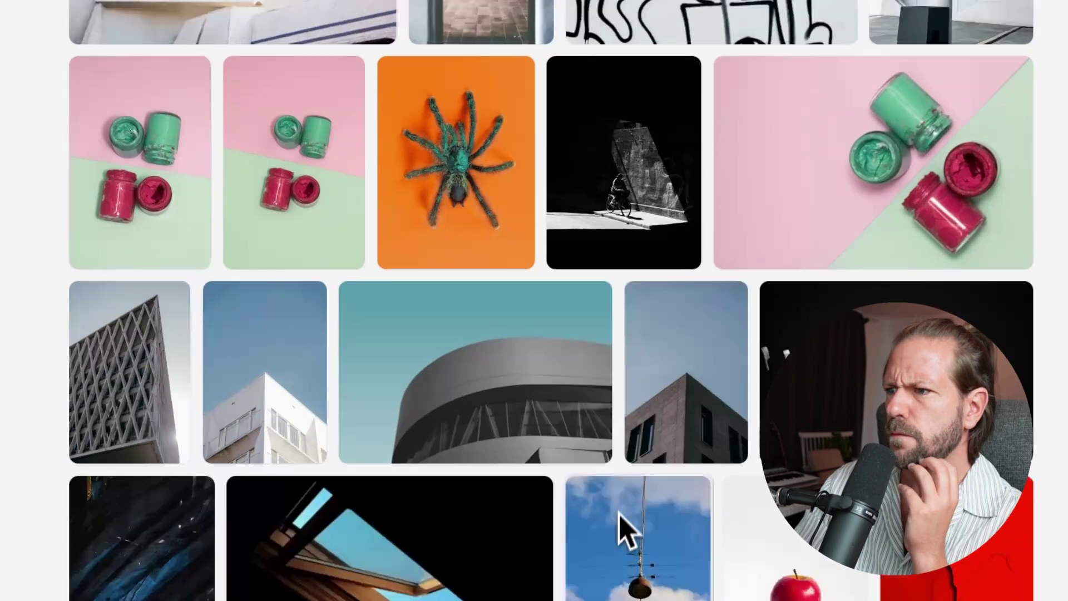
scroll(620, 528, "down", 8)
left_click(637, 549)
scroll(640, 556, "down", 1)
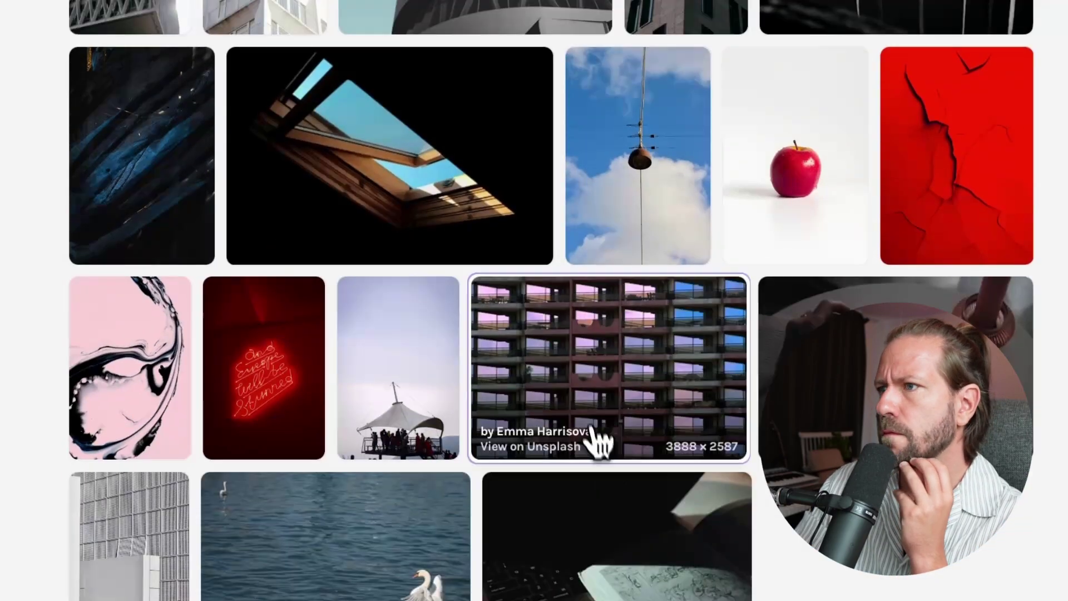
scroll(595, 434, "down", 10)
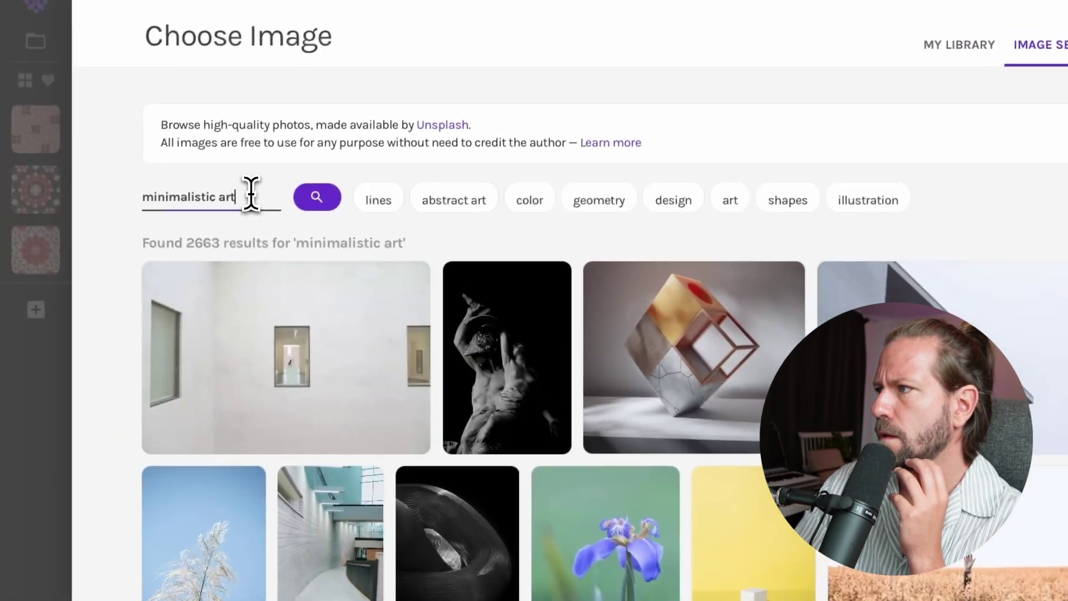
- Use the blue sketched-buildings image as source, reframe the crop, and apply Ladder tiling
left_click_drag(245, 194, 50, 183)
type("w")
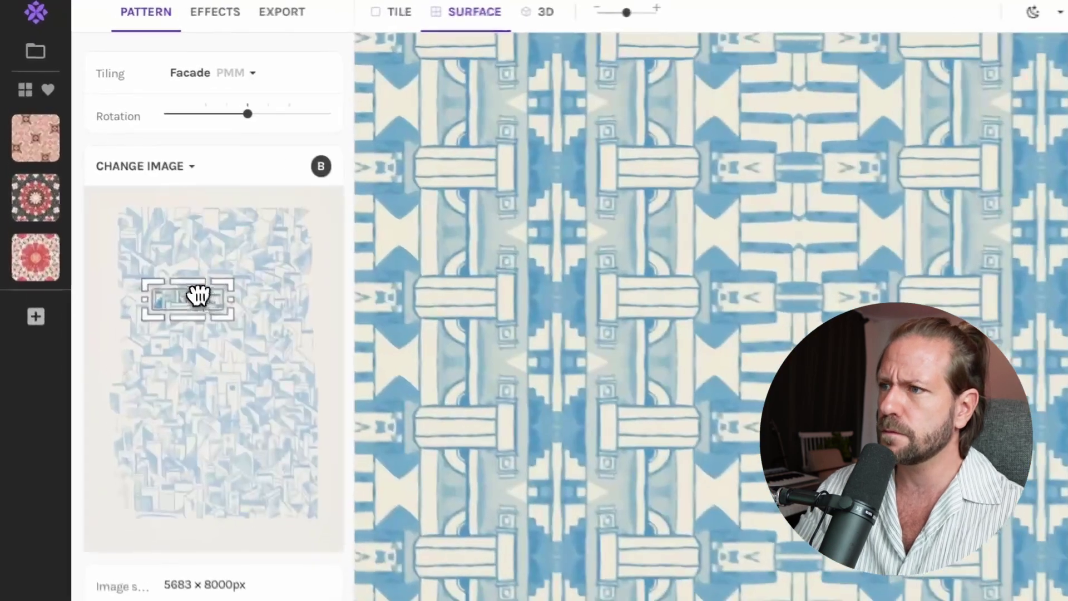
left_click_drag(170, 261, 197, 304)
left_click(215, 74)
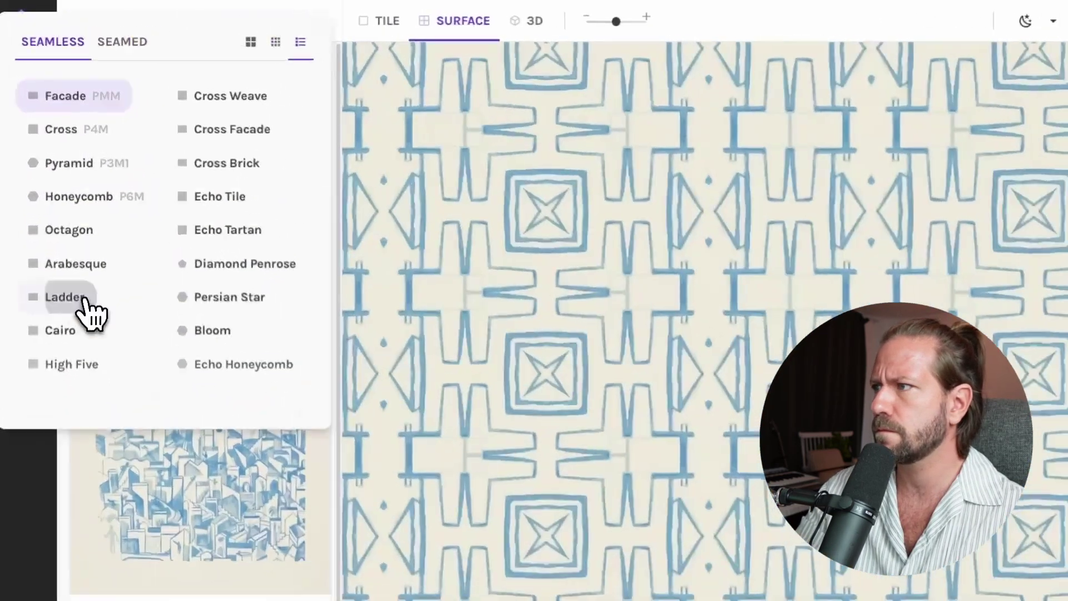
left_click(81, 255)
mouse_move(617, 19)
left_mouse_down()
mouse_move(602, 23)
mouse_move(619, 22)
left_mouse_up()
mouse_move(219, 376)
left_mouse_down()
mouse_move(226, 382)
mouse_move(202, 382)
mouse_move(215, 378)
left_mouse_up()
mouse_move(608, 10)
left_mouse_down()
mouse_move(590, 11)
mouse_move(611, 14)
left_mouse_up()
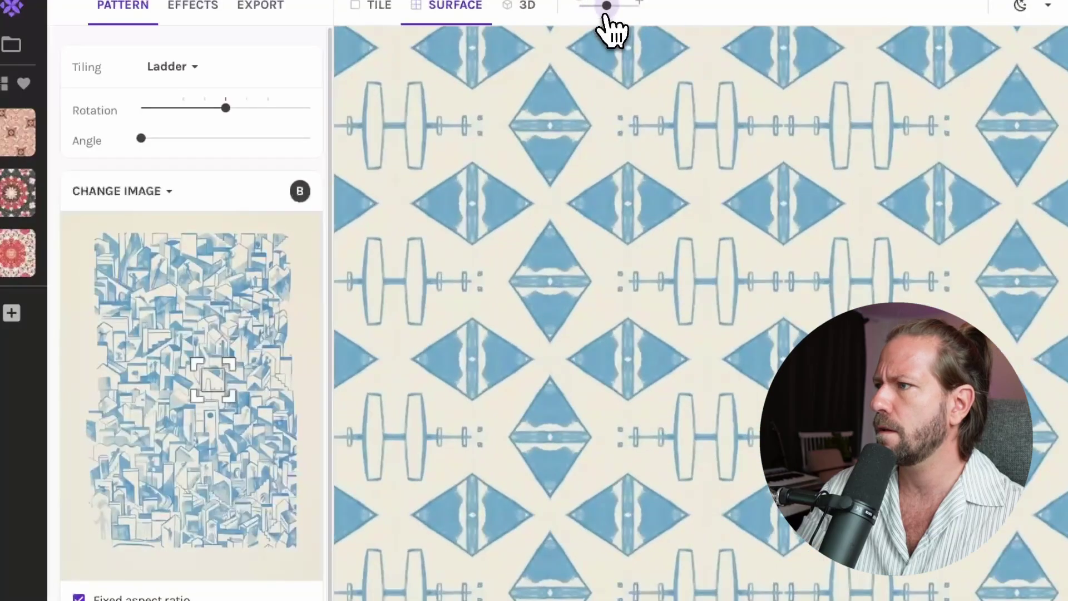
- Save two Ladder snapshots, then switch the tiling to Cross Brick and nudge the crop
left_click(11, 313)
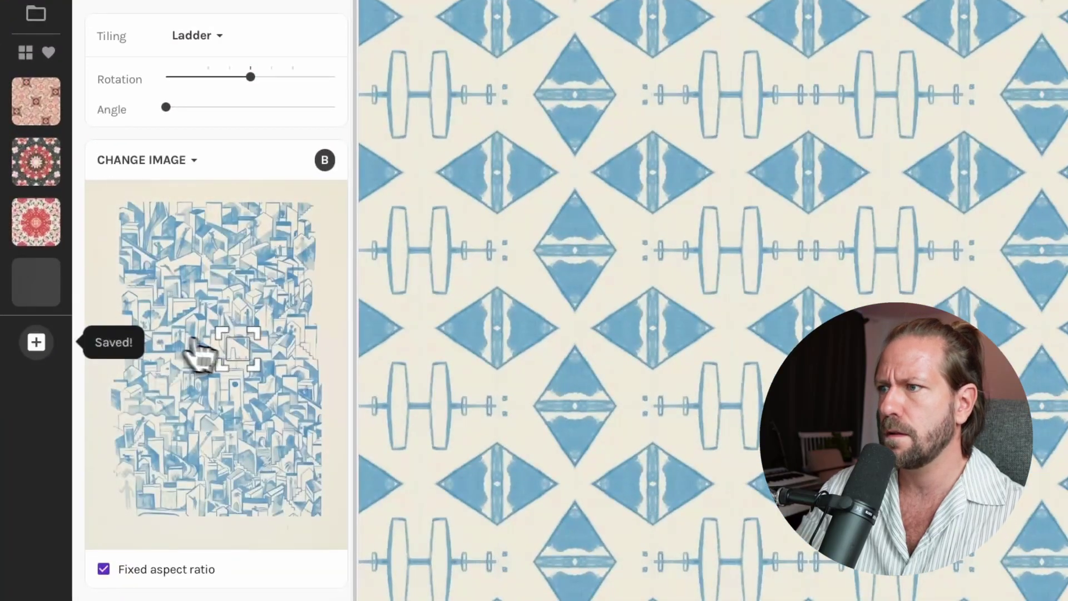
left_click_drag(201, 355, 271, 303)
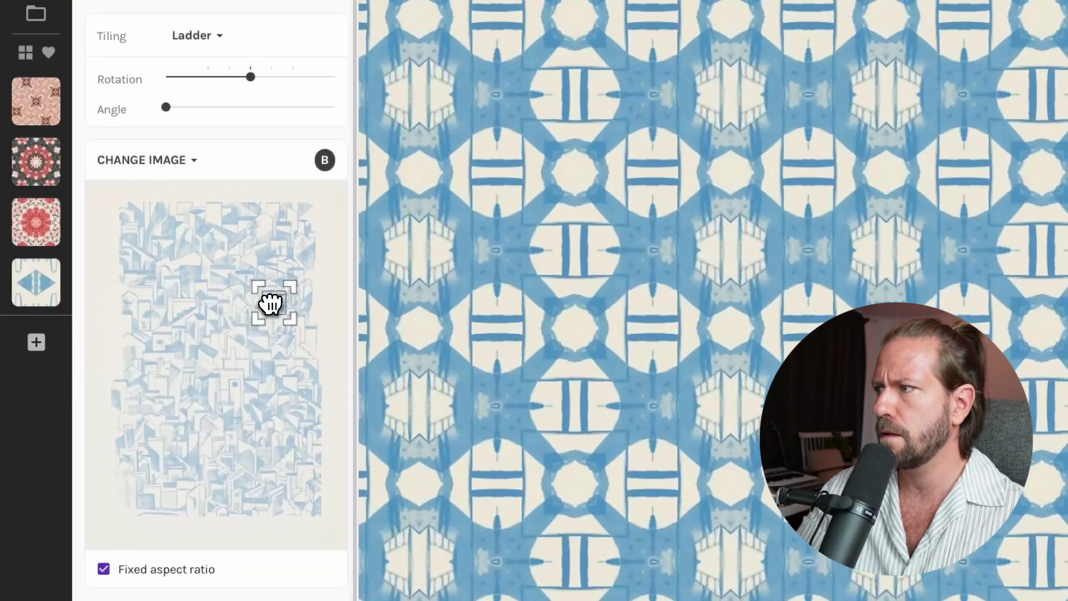
left_click(36, 343)
left_click(192, 36)
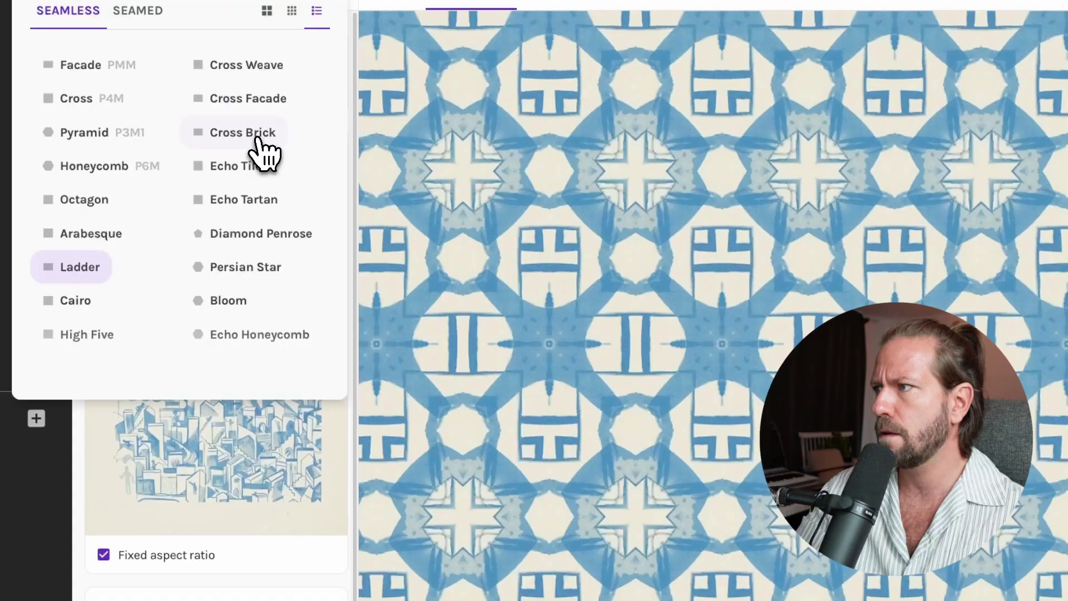
left_click(253, 136)
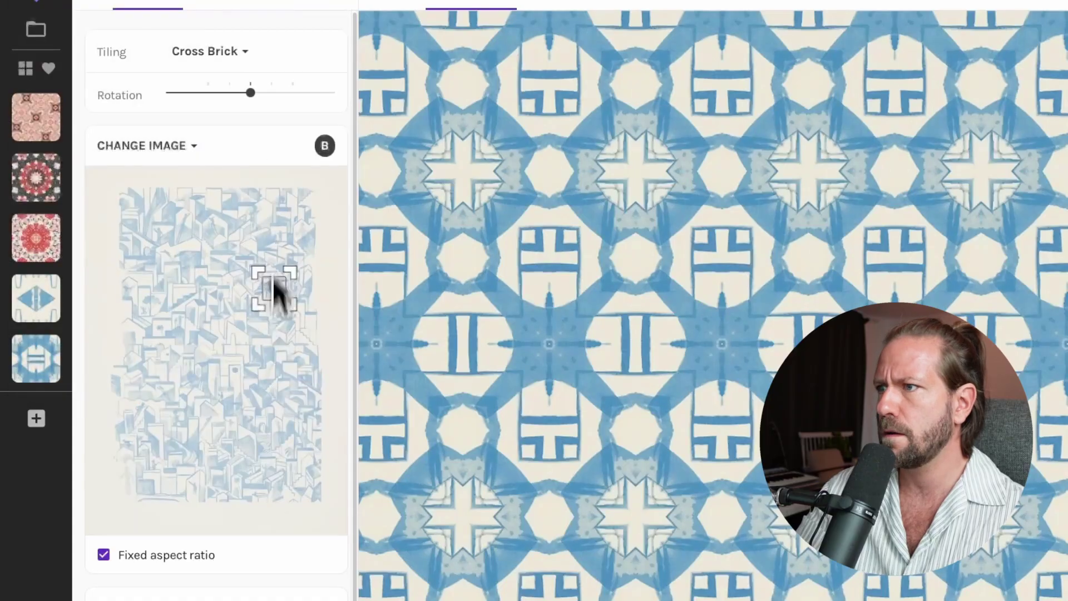
left_click_drag(253, 325, 306, 305)
- Save the Cross Brick snapshot, reframe the crop, switch to Cairo tiling, and save that too
left_click(36, 419)
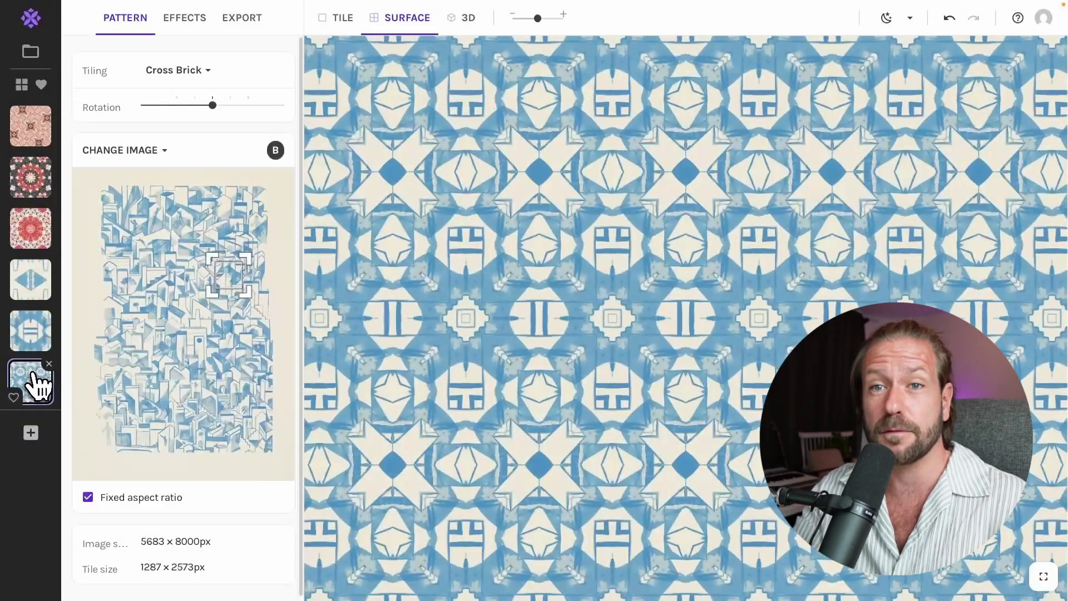
left_click_drag(226, 278, 162, 317)
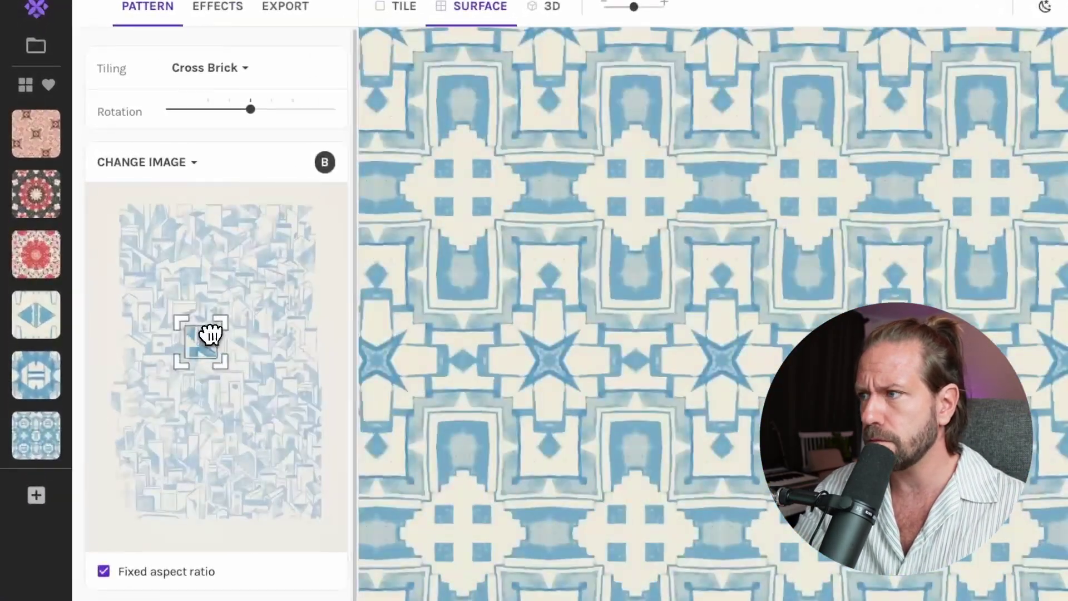
left_click_drag(191, 359, 186, 359)
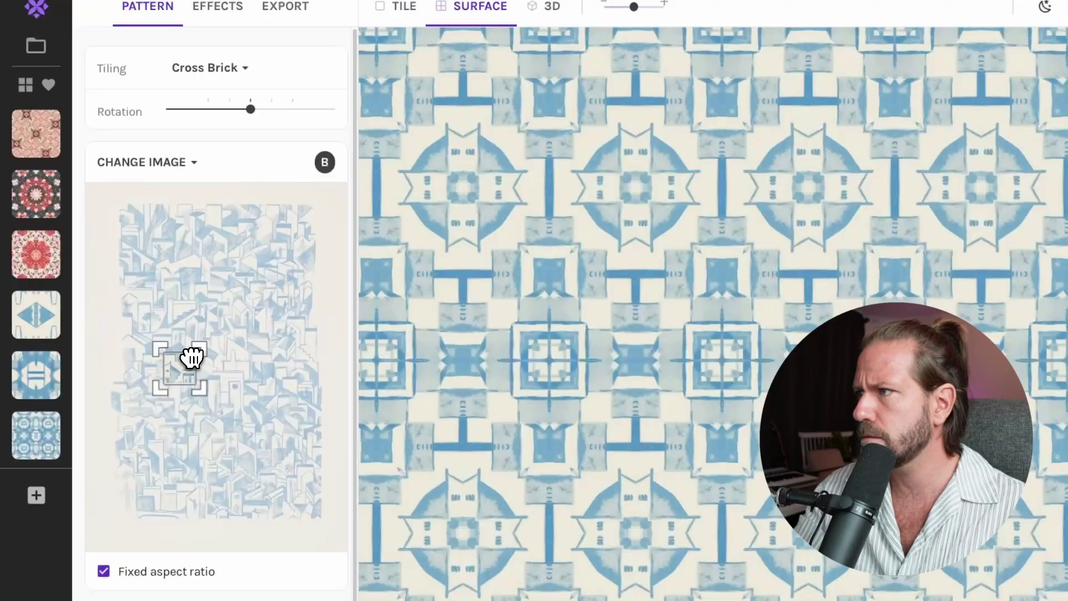
left_click(192, 70)
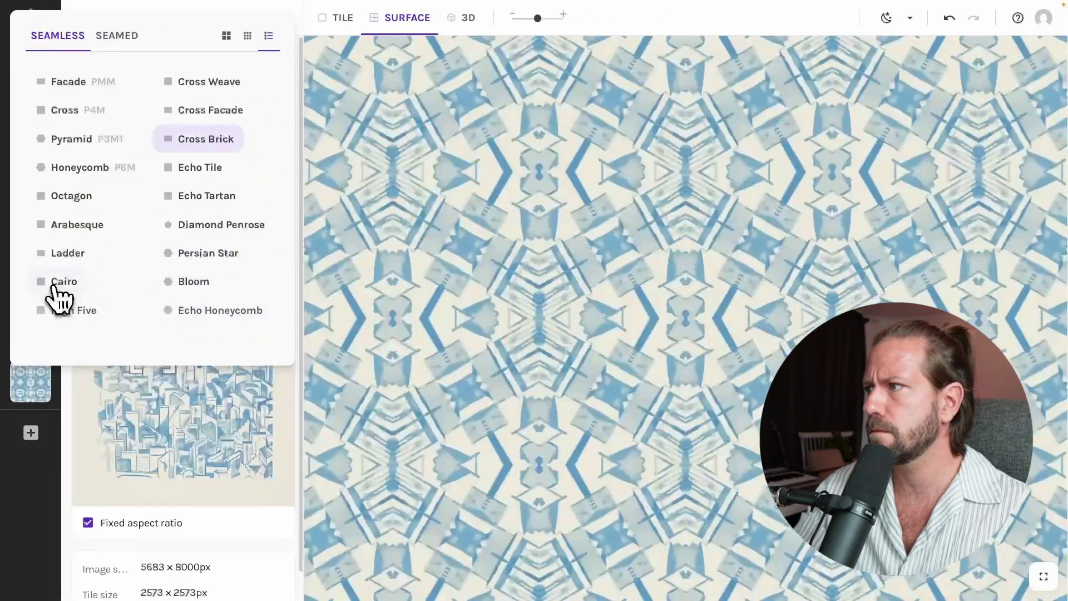
left_click(62, 281)
mouse_move(197, 339)
left_mouse_down()
mouse_move(210, 321)
mouse_move(195, 335)
left_mouse_up()
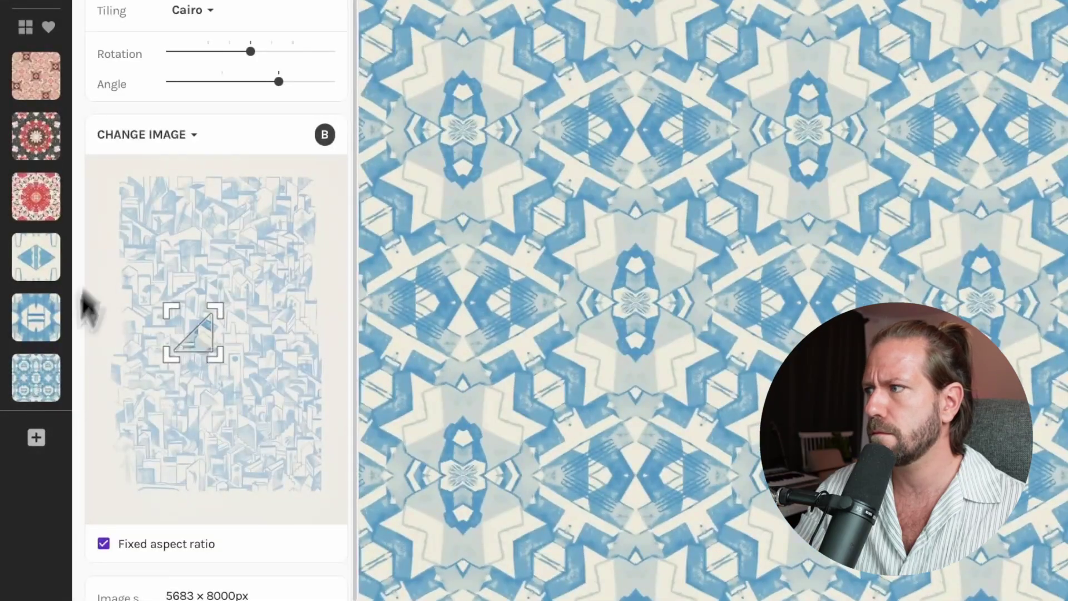
left_click(37, 437)
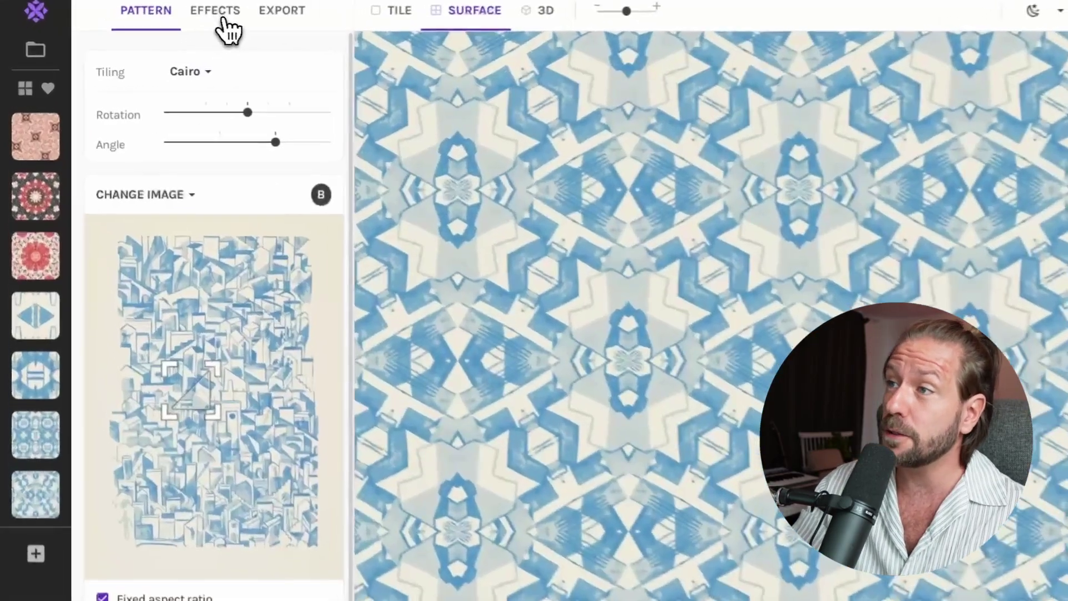
- Turn on the Duotone effect with the indigo-peach pair and shift the dark colour toward magenta
left_click(189, 21)
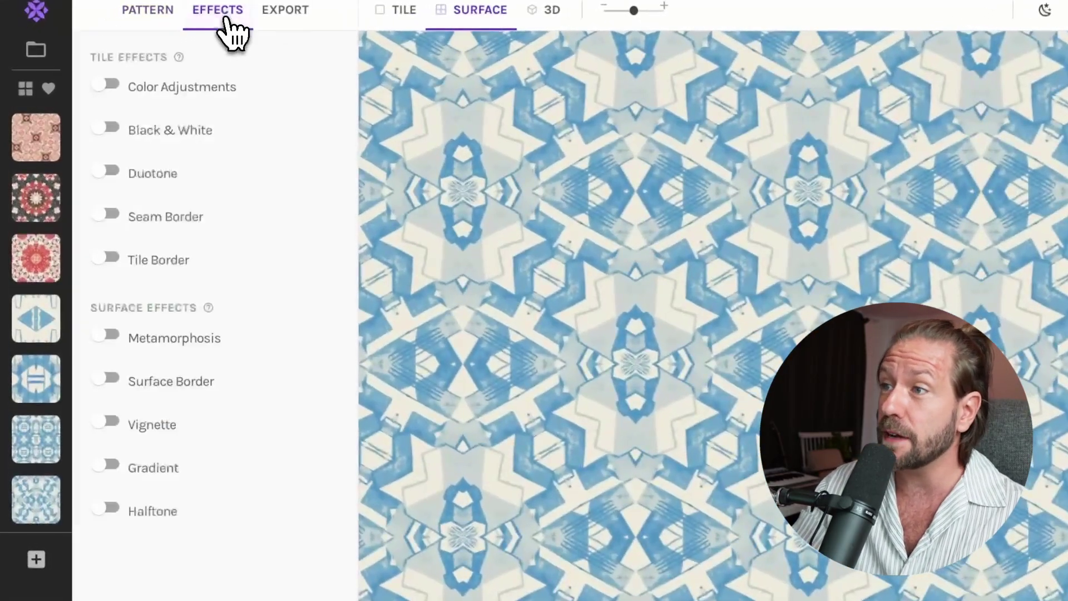
left_click(106, 173)
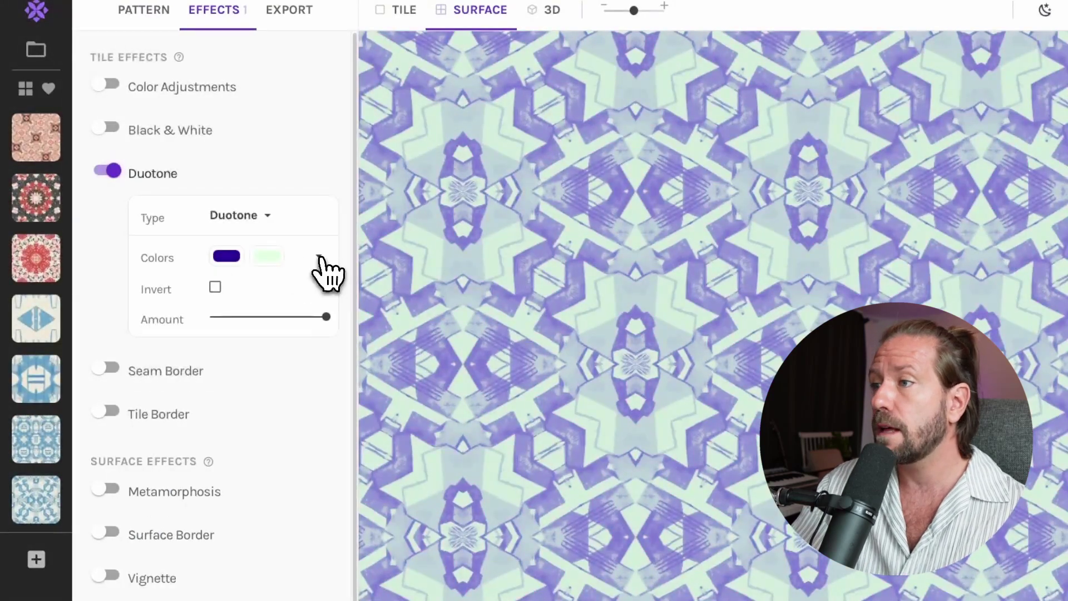
left_click(320, 259)
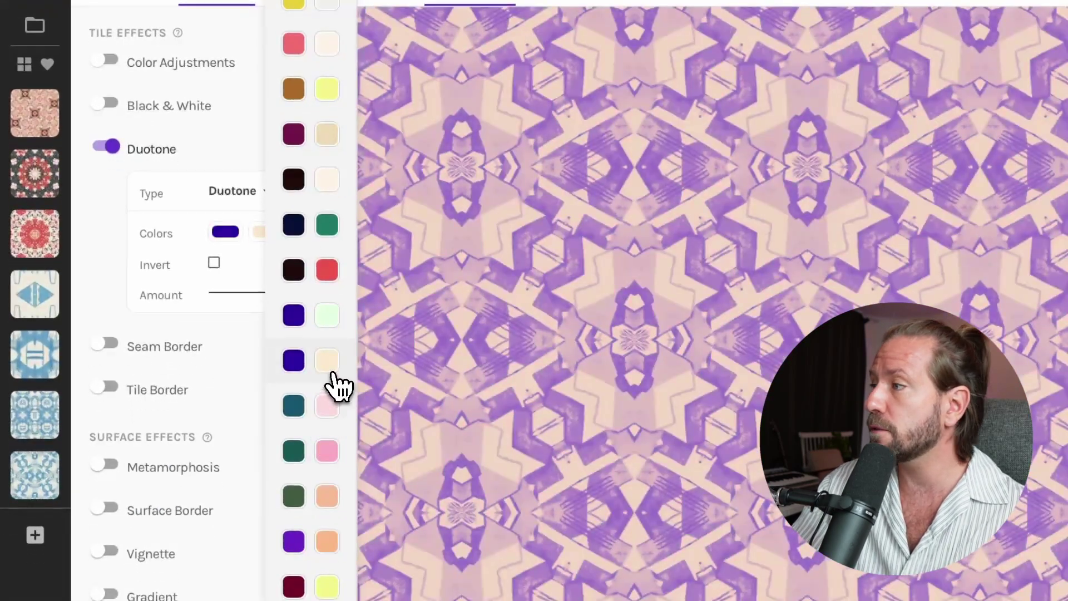
left_click(333, 374)
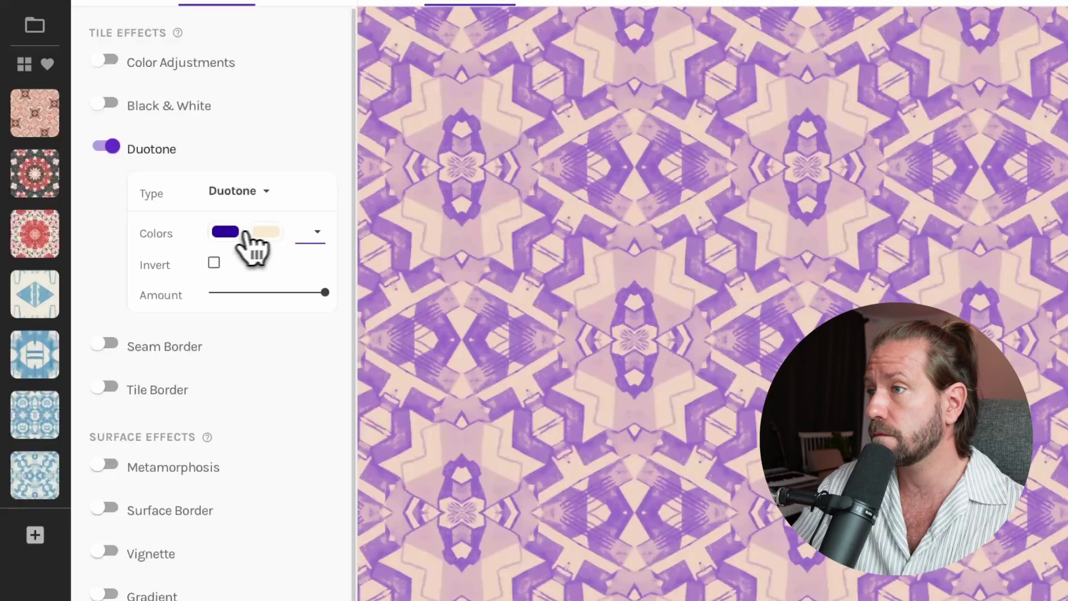
left_click(228, 232)
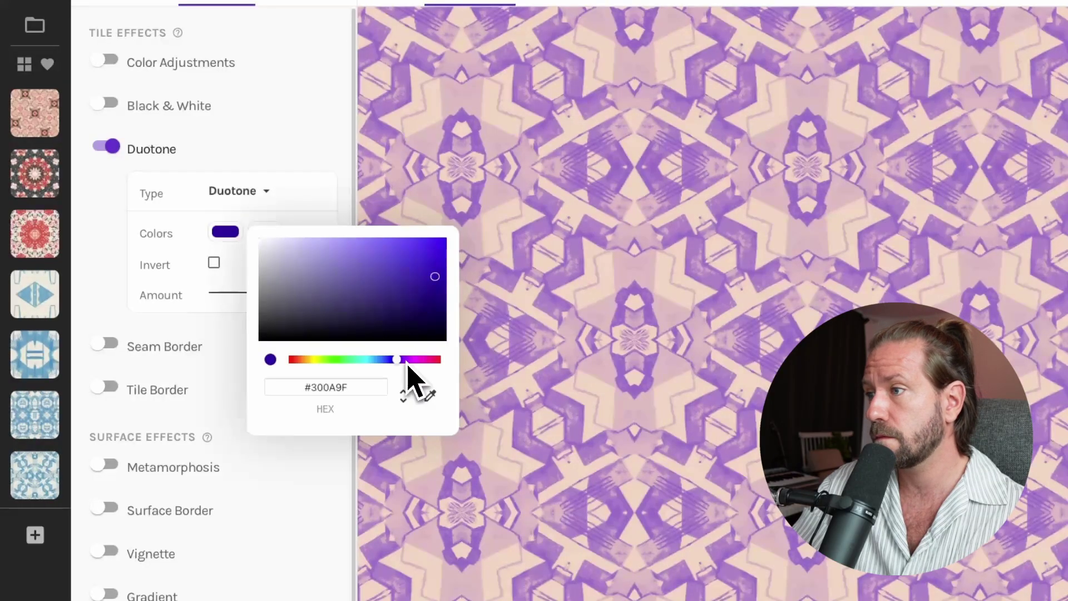
left_click_drag(408, 365, 244, 353)
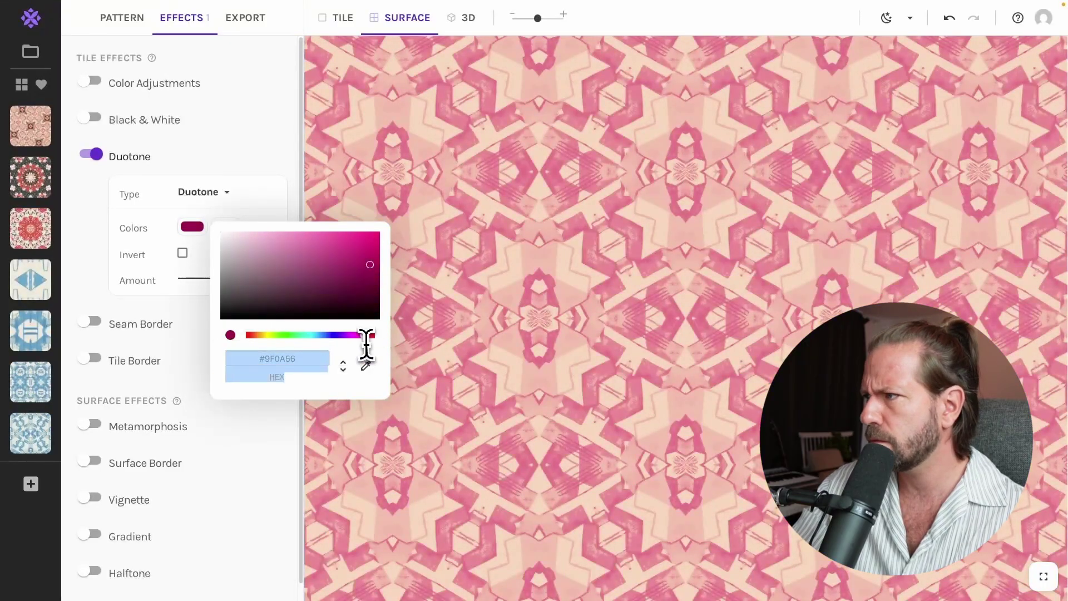
left_click_drag(366, 345, 365, 348)
- Apply the pink duotone preset and deepen its first colour to a stronger red
left_click(256, 165)
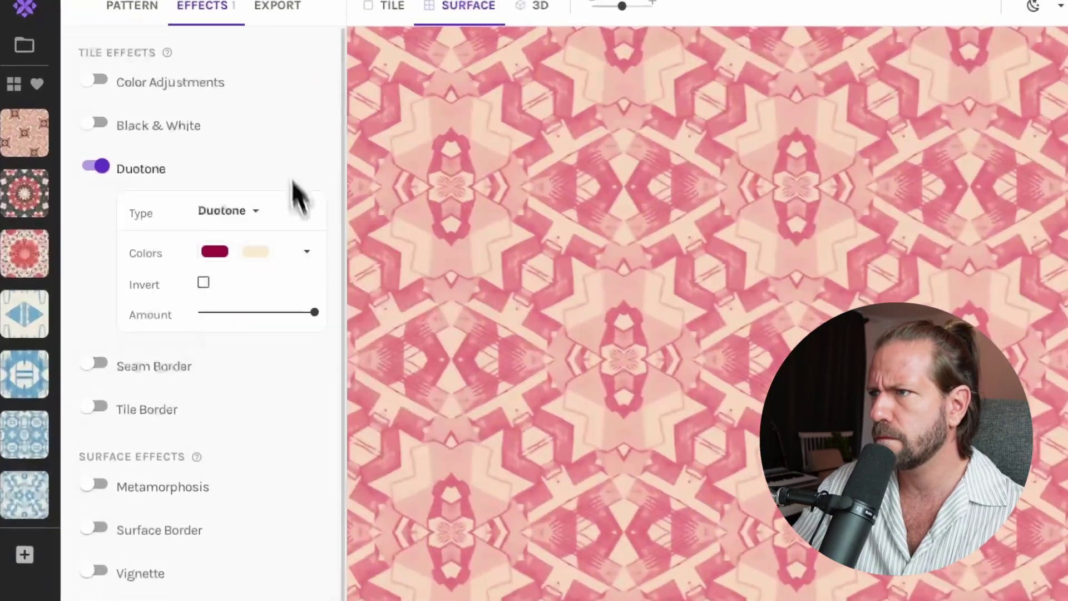
left_click(270, 226)
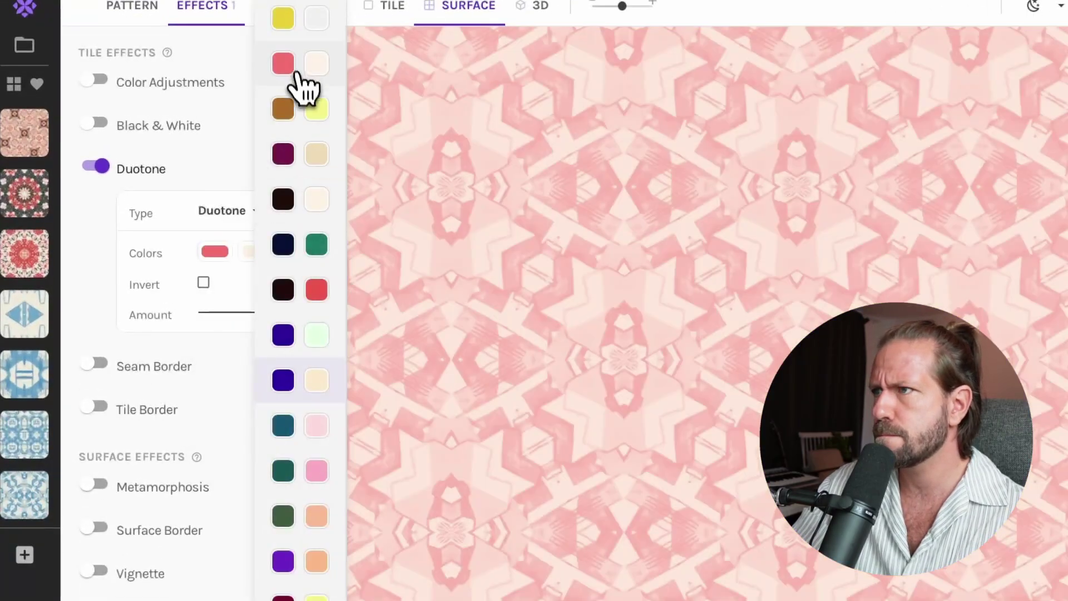
left_click(305, 66)
left_click(222, 251)
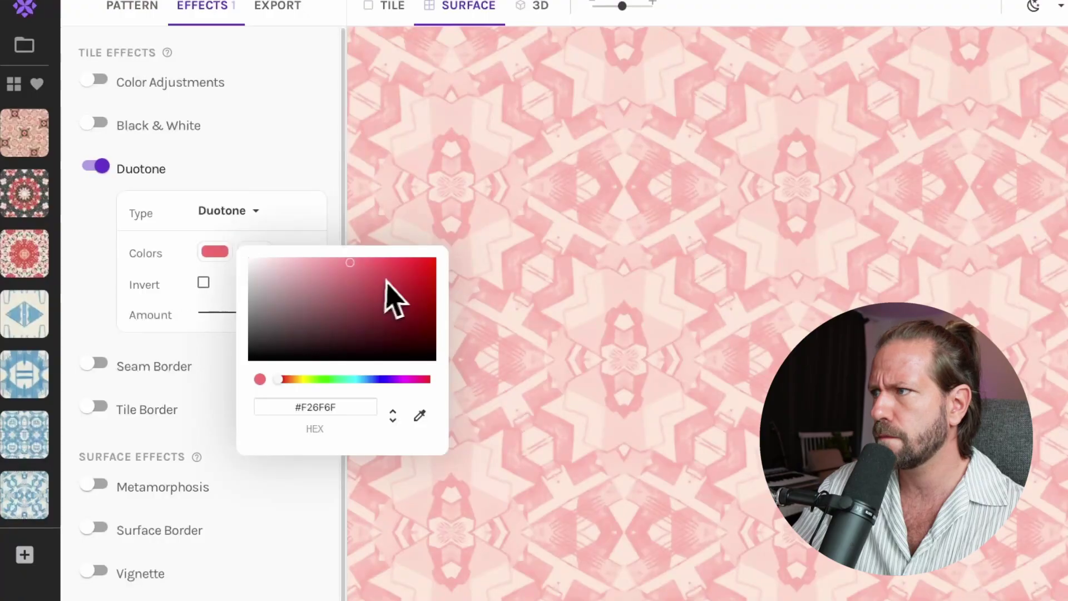
left_click_drag(386, 280, 388, 272)
left_click(264, 155)
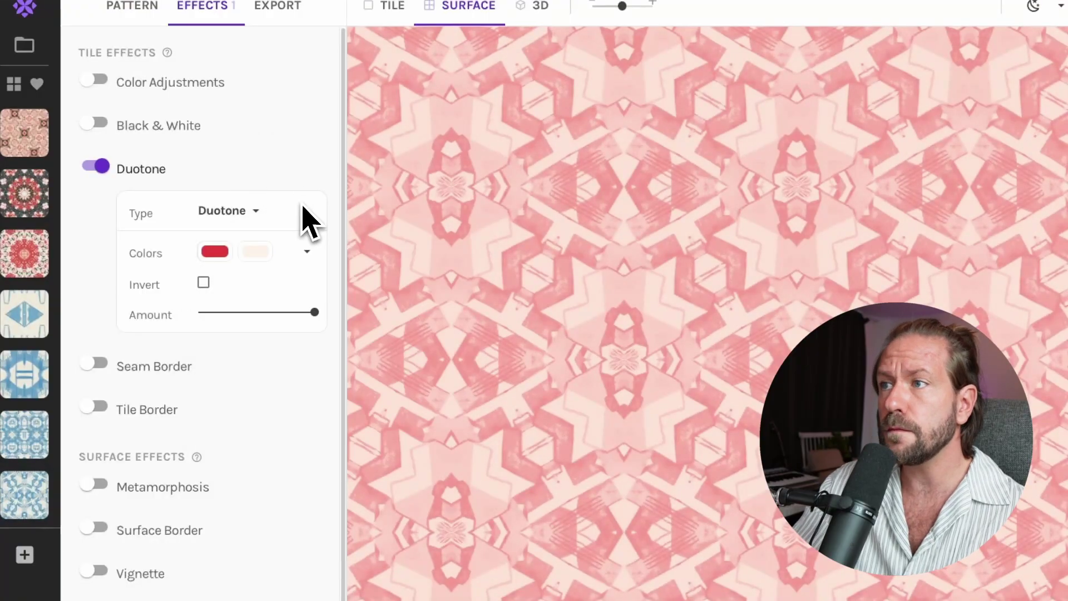
- Enable Color Adjustments with slightly lower brightness, then move the sampled area across the image
left_click(96, 81)
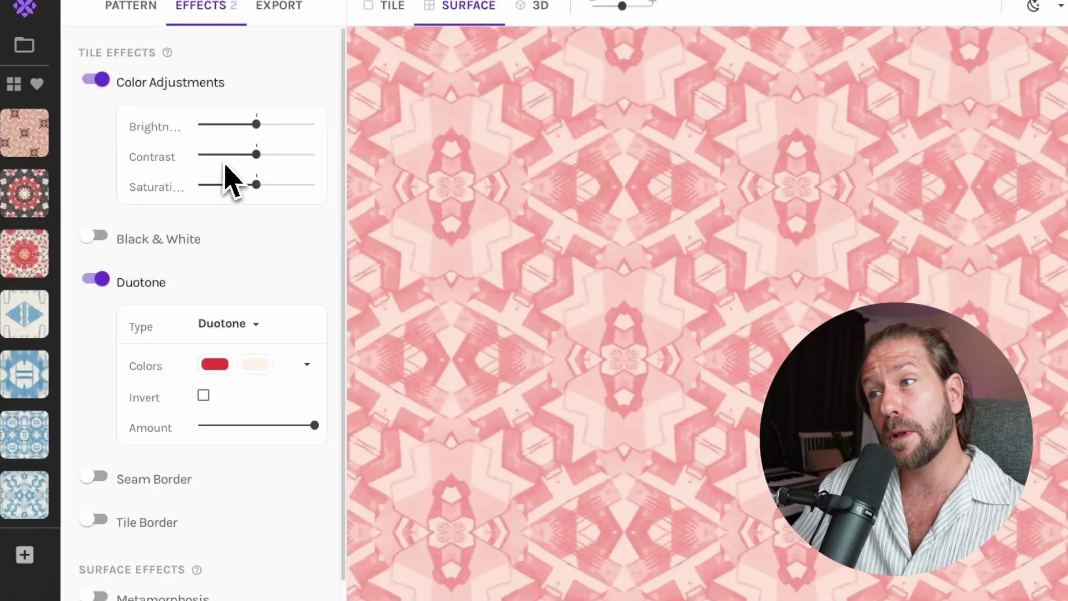
left_click_drag(262, 124, 257, 125)
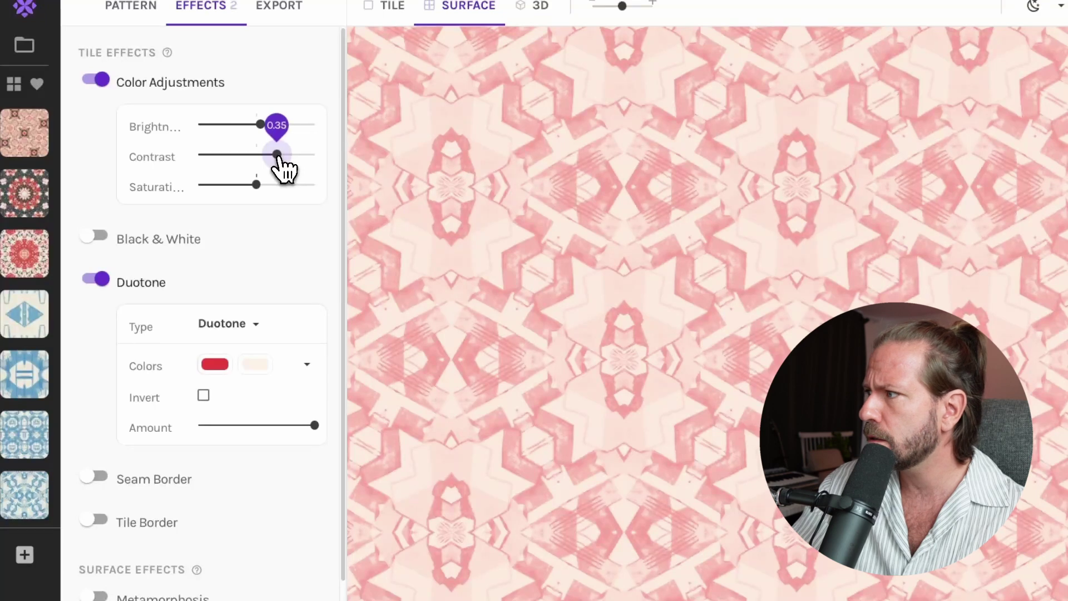
left_click_drag(272, 156, 253, 126)
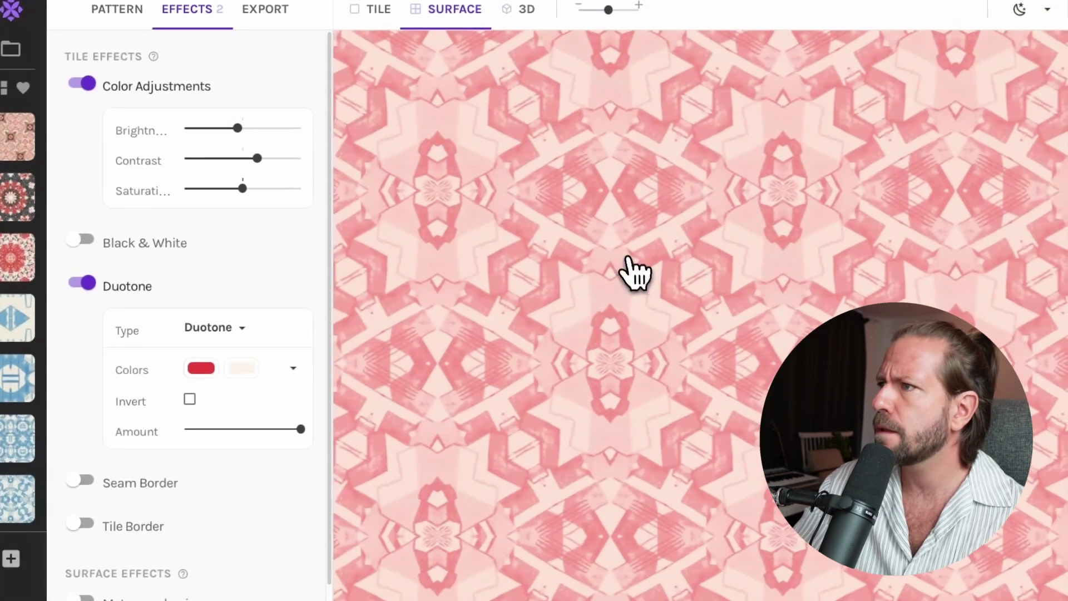
left_click(127, 8)
left_click_drag(181, 402, 281, 393)
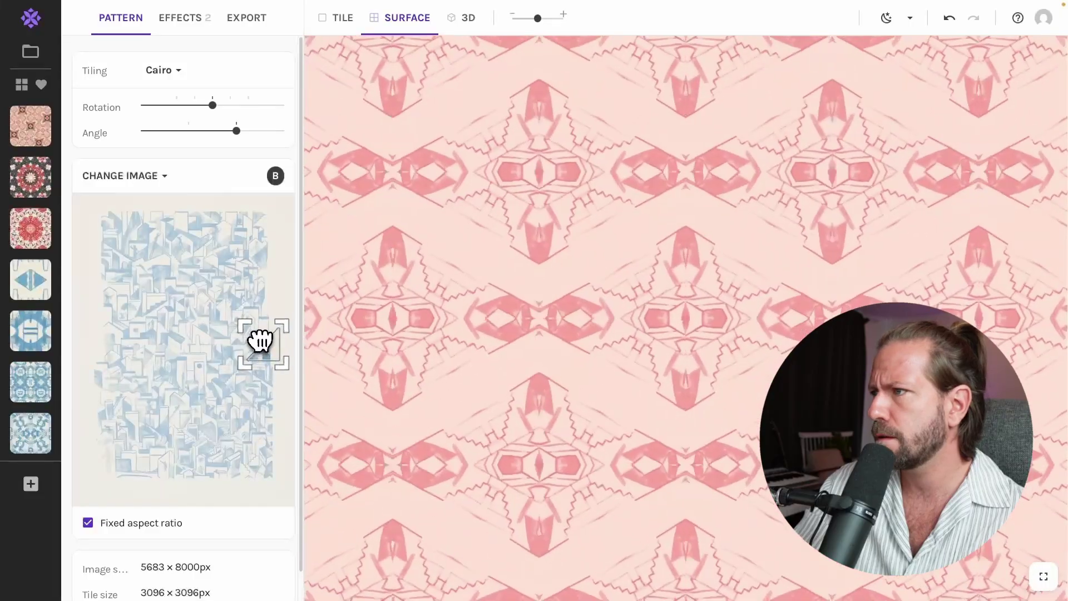
- Switch to Persian Star tiling and save several snapshots while moving the sampled area
left_click_drag(261, 340, 270, 357)
left_click(161, 70)
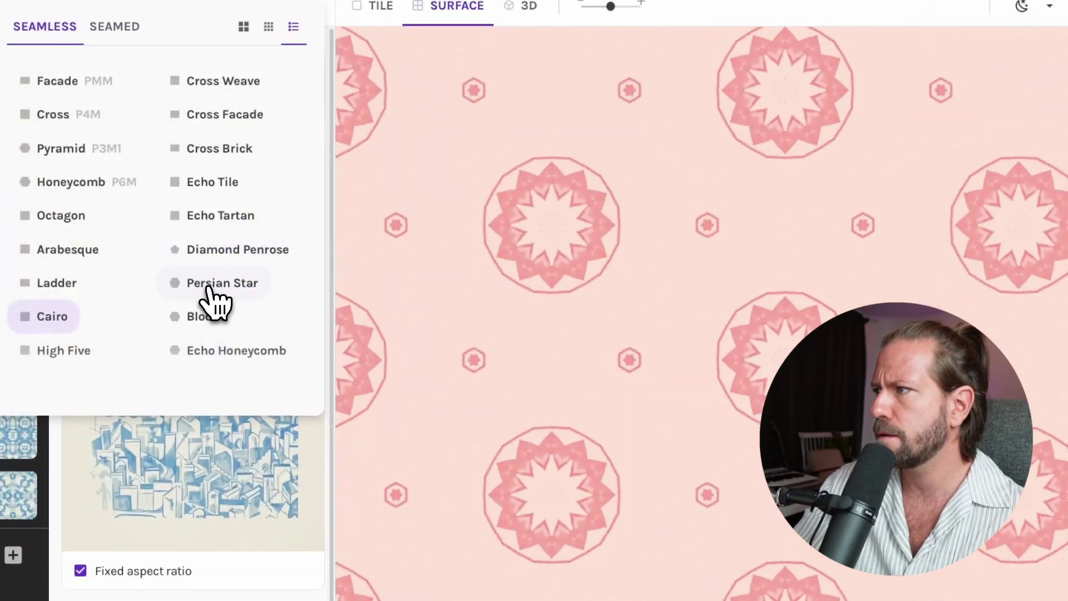
left_click(210, 290)
mouse_move(610, 7)
left_mouse_down()
mouse_move(594, 10)
mouse_move(611, 8)
left_mouse_up()
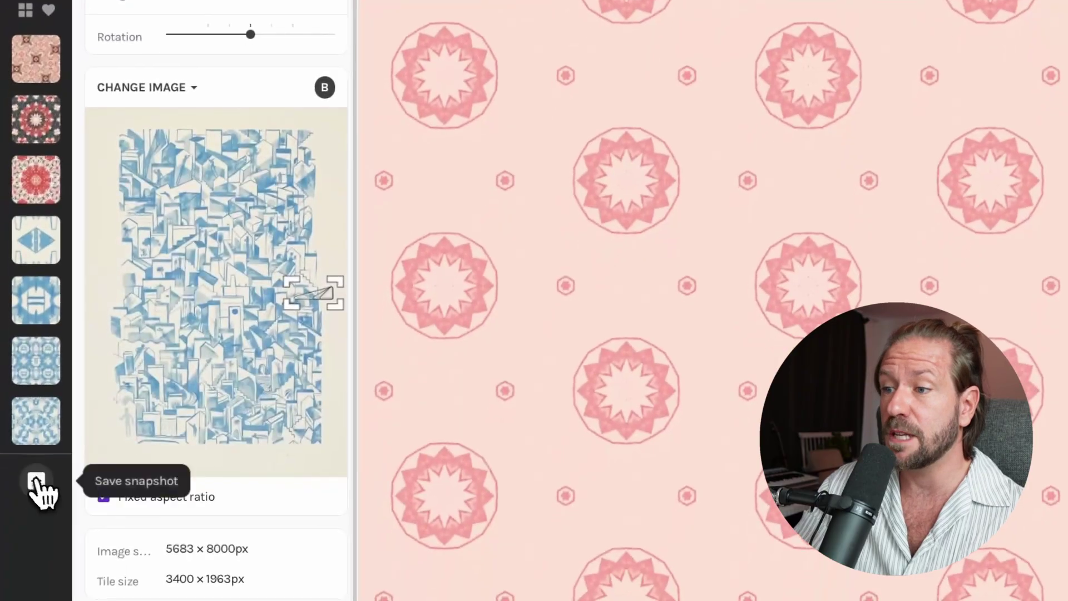
left_click(13, 555)
left_click_drag(319, 303, 322, 383)
left_click(37, 541)
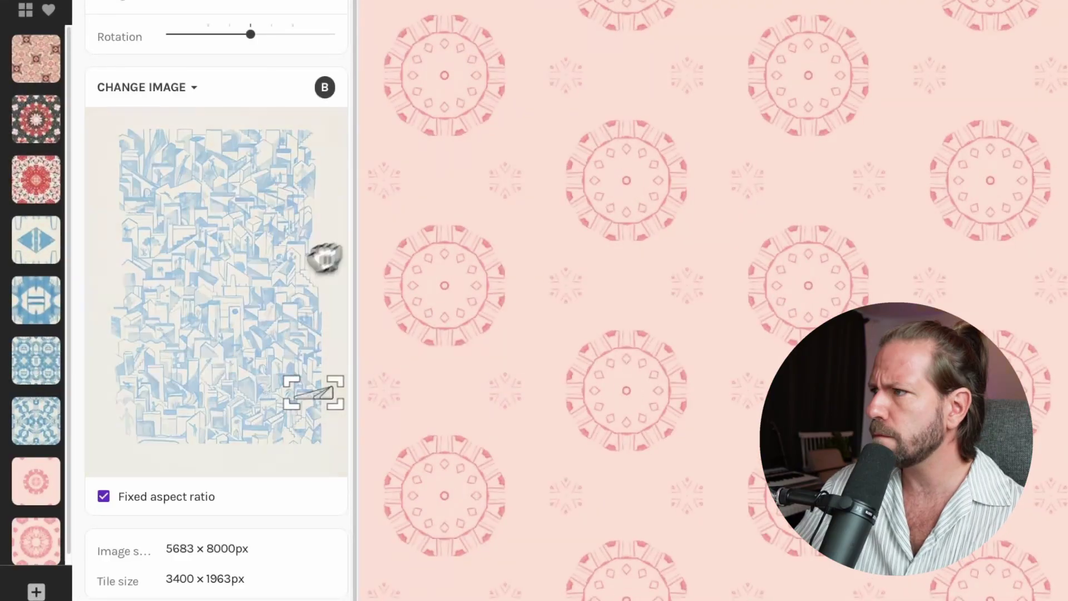
left_click(36, 591)
left_click_drag(327, 394, 219, 358)
left_click(36, 591)
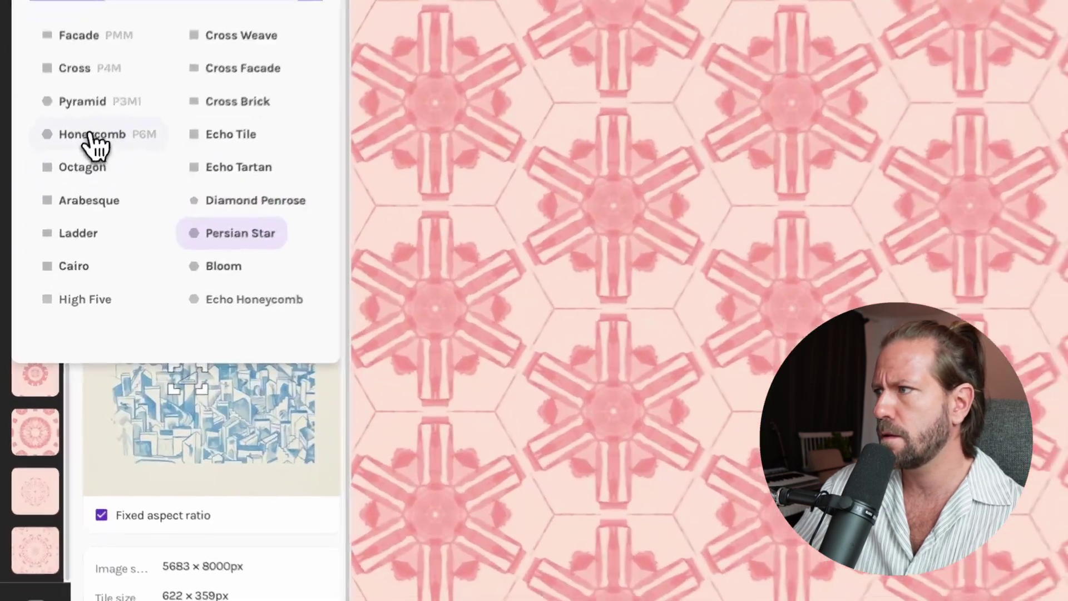
- Switch the tiling to Honeycomb, raise the sampled area, and save the honeycomb snapshot
left_click(91, 135)
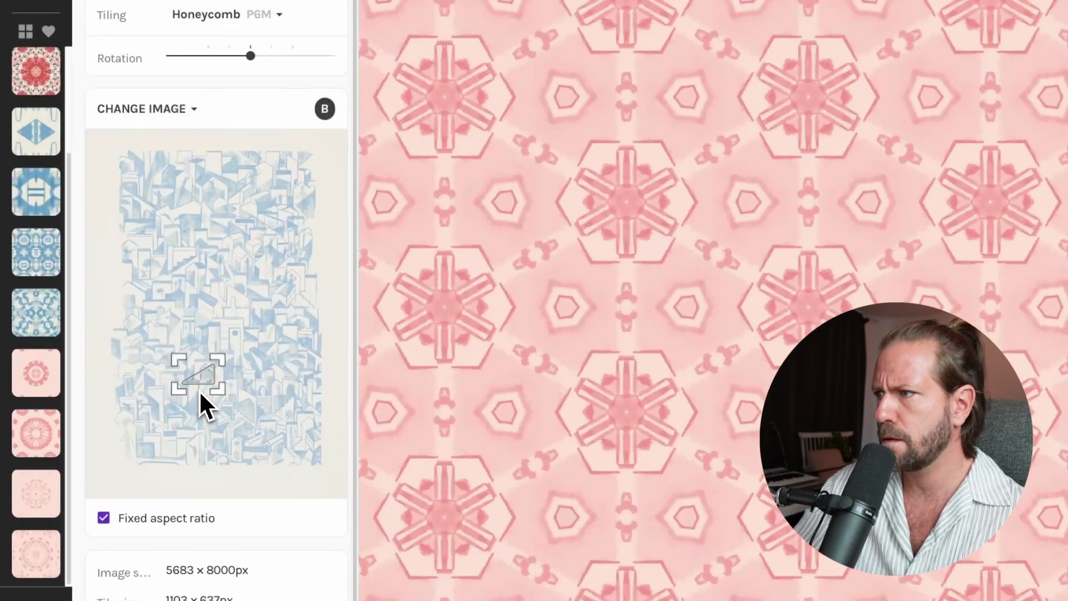
left_click_drag(198, 374, 206, 348)
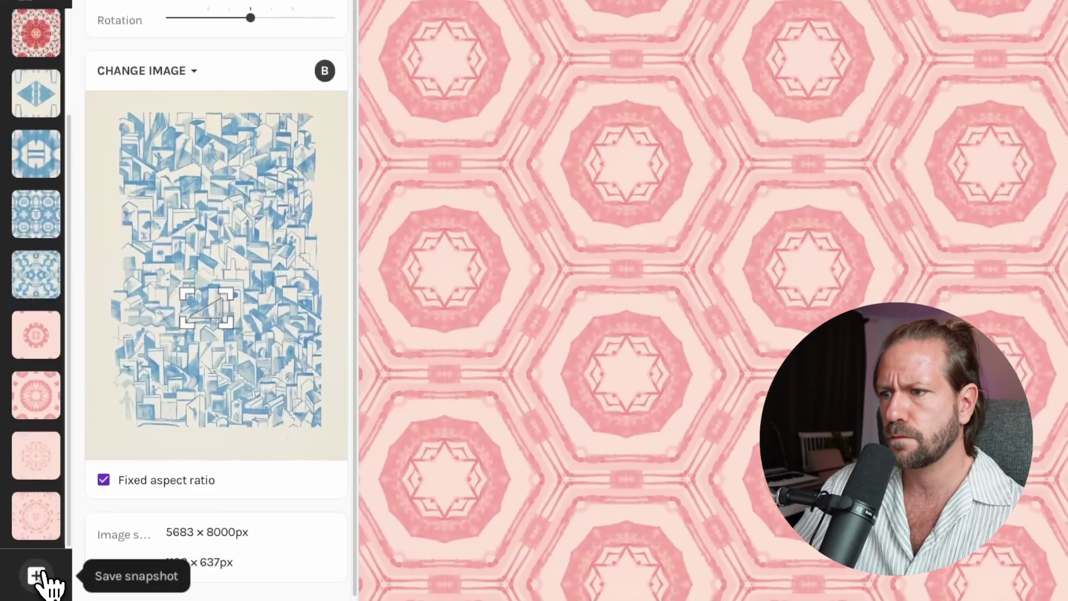
left_click(36, 575)
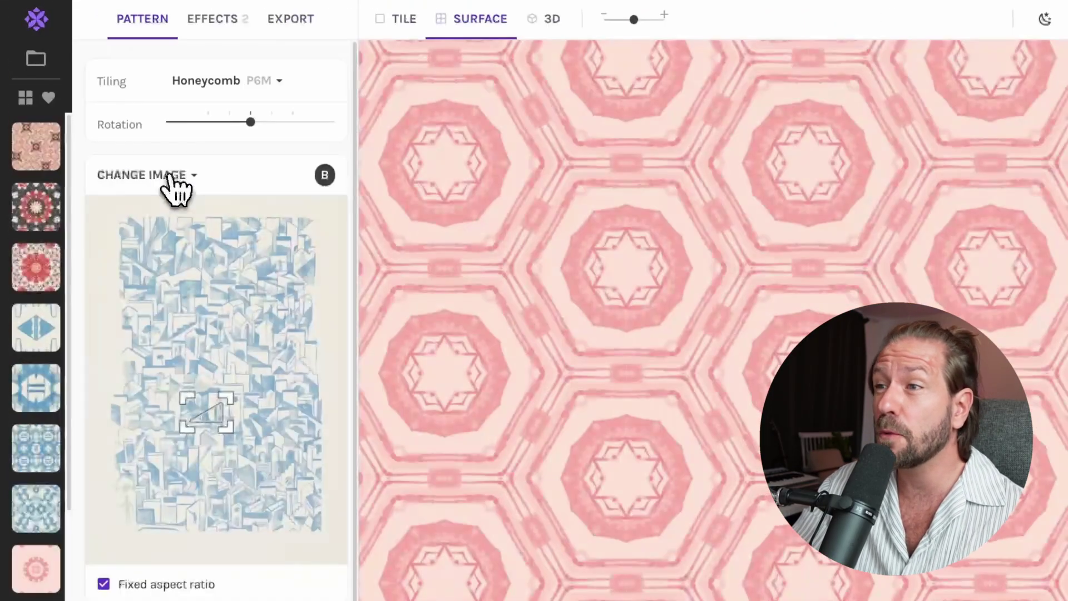
left_click(153, 156)
- Search the online images with the 'lines' chip and load more results
left_click(178, 216)
left_click(380, 217)
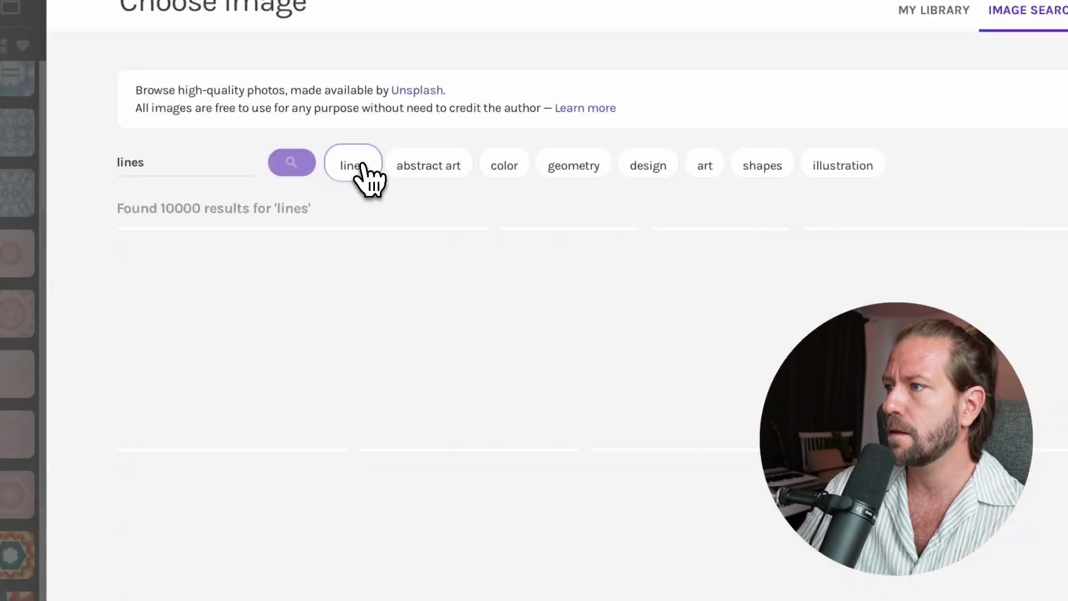
scroll(445, 362, "down", 10)
left_click(521, 554)
scroll(521, 481, "down", 8)
scroll(529, 497, "down", 8)
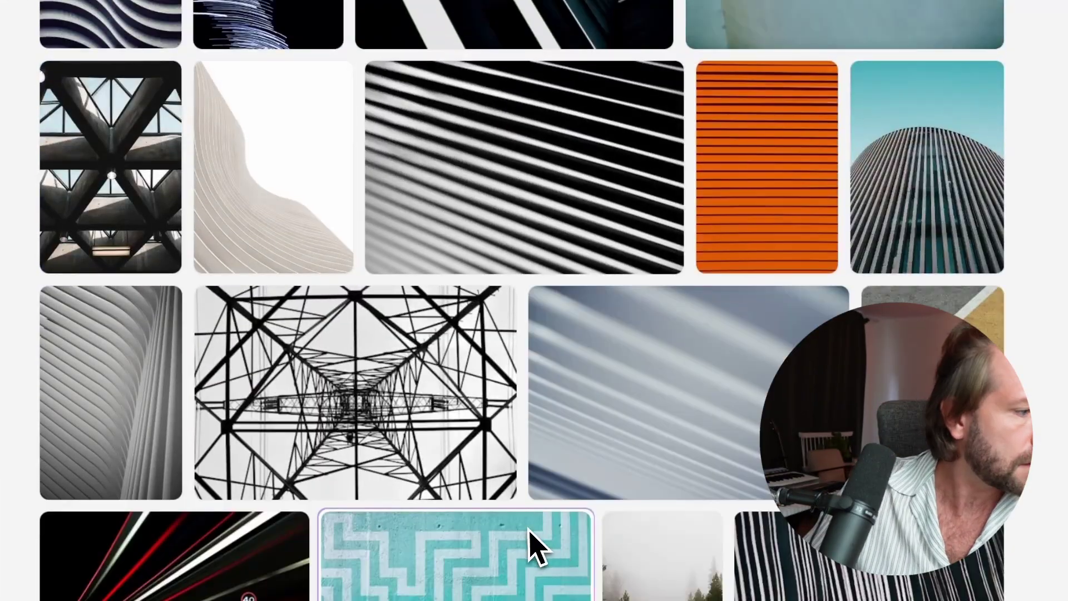
scroll(537, 549, "down", 6)
left_click(542, 537)
scroll(532, 500, "down", 10)
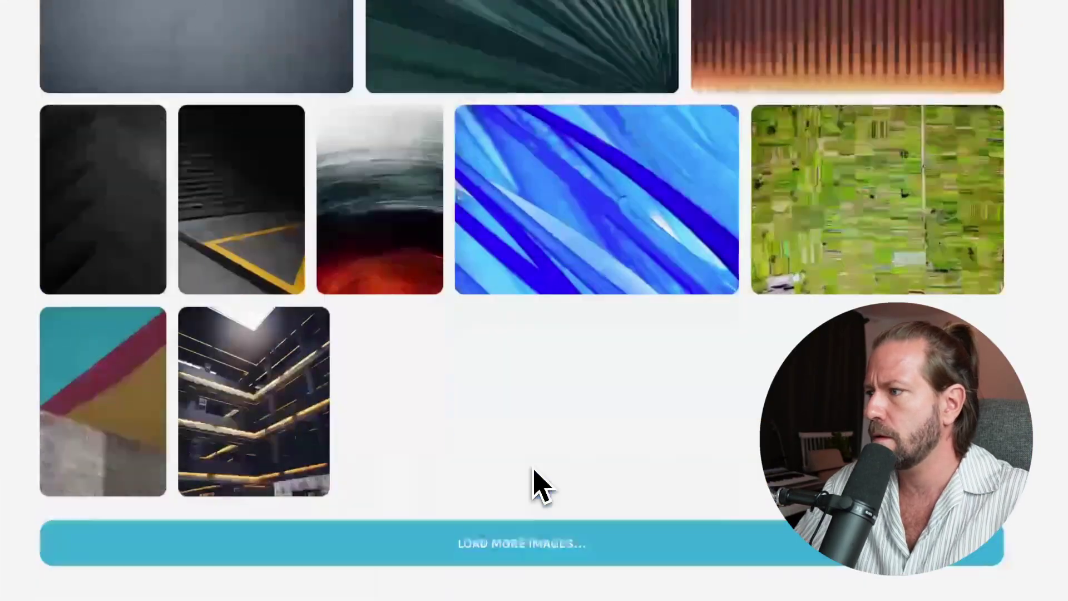
left_click(523, 545)
scroll(516, 501, "down", 8)
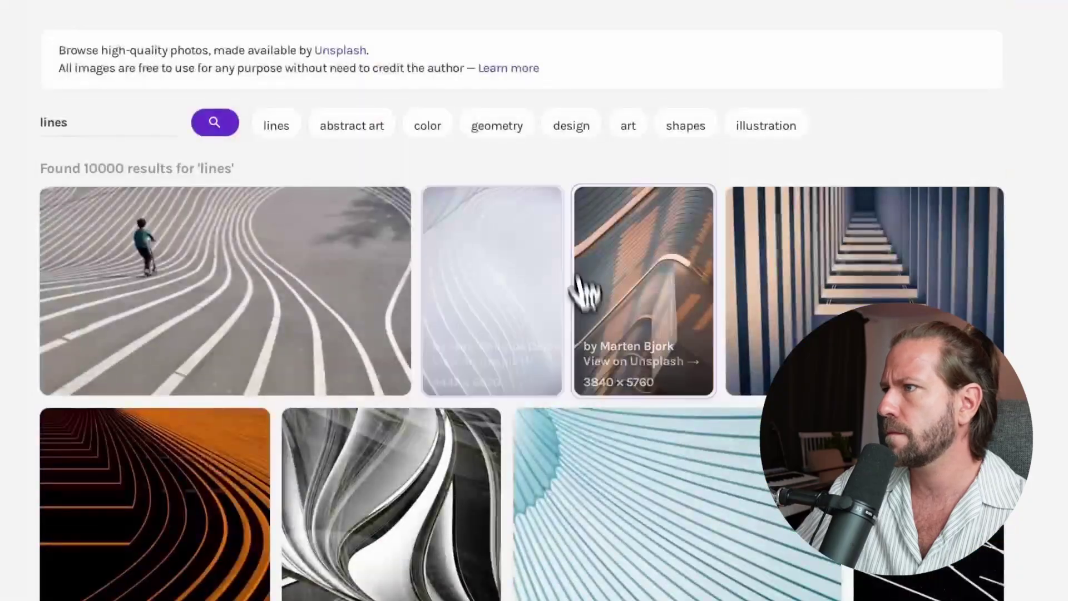
- Switch to the 'color' chip, load more results and choose the teal-pink striped photo
left_click(462, 146)
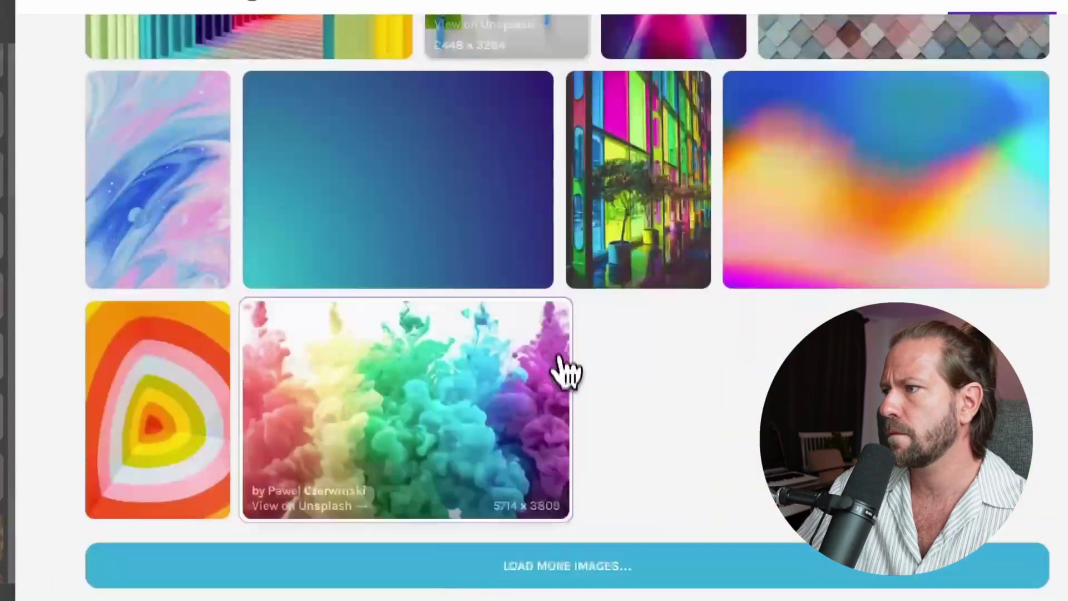
left_click(557, 566)
scroll(520, 445, "down", 12)
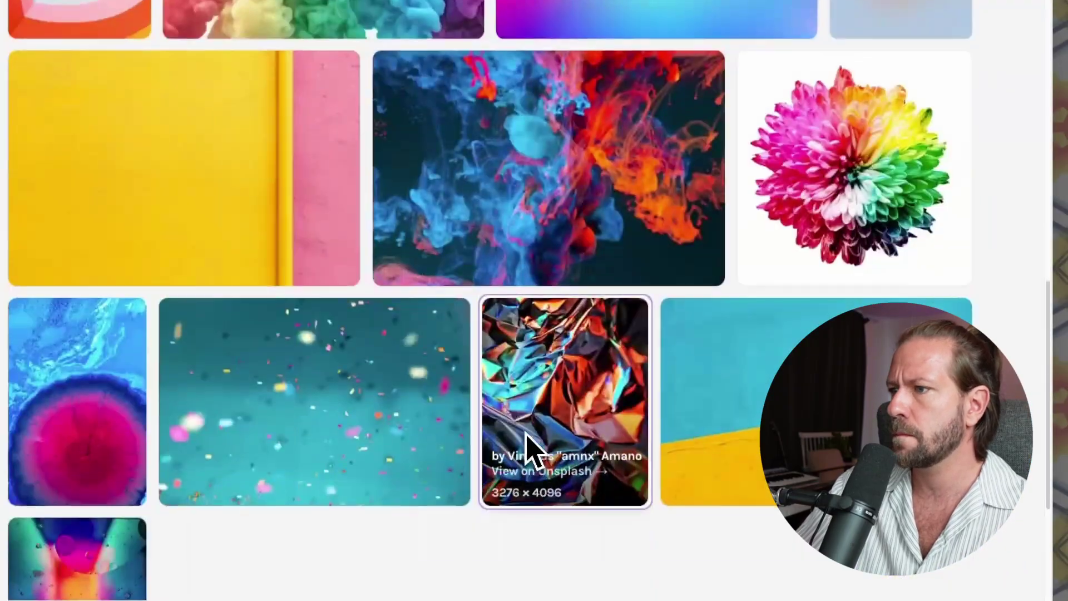
left_click(638, 523)
scroll(638, 521, "down", 2)
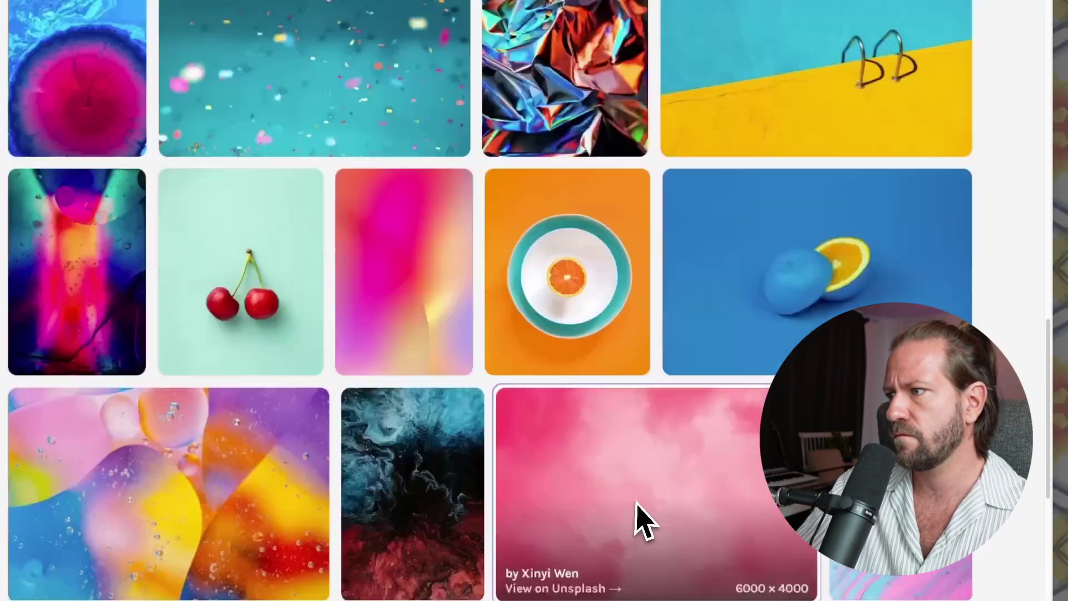
scroll(638, 520, "down", 7)
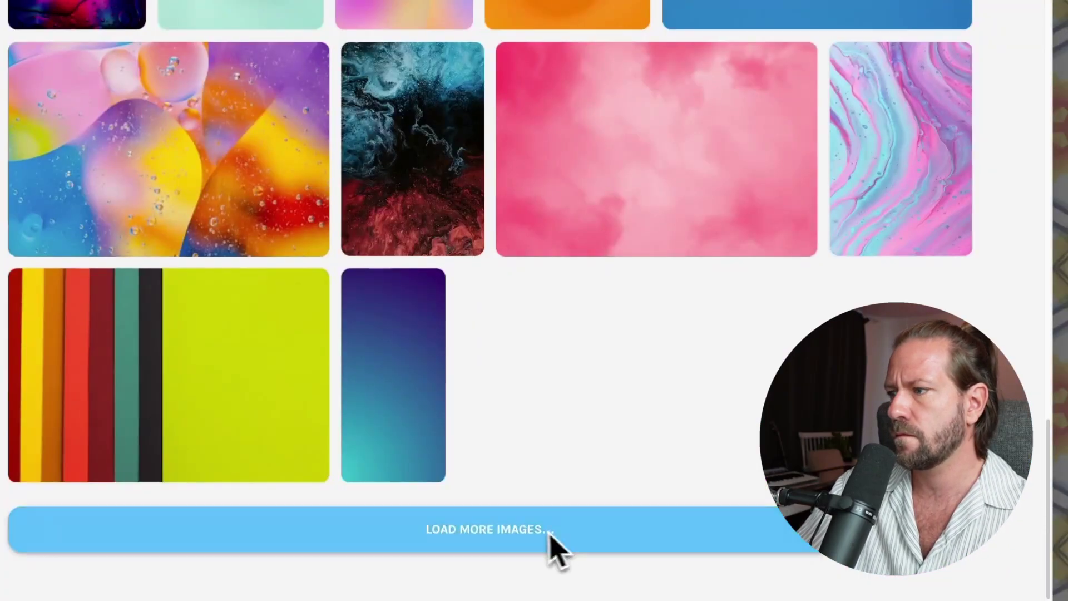
left_click(556, 548)
scroll(556, 472, "down", 7)
scroll(584, 473, "down", 2)
left_click(591, 517)
scroll(640, 528, "down", 10)
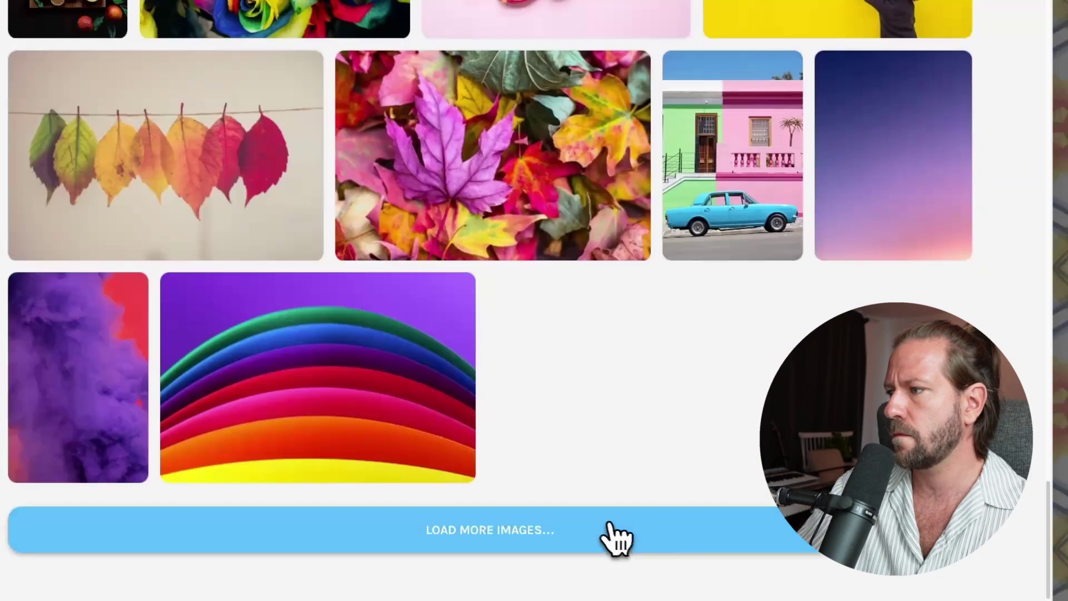
left_click(616, 537)
scroll(584, 417, "down", 10)
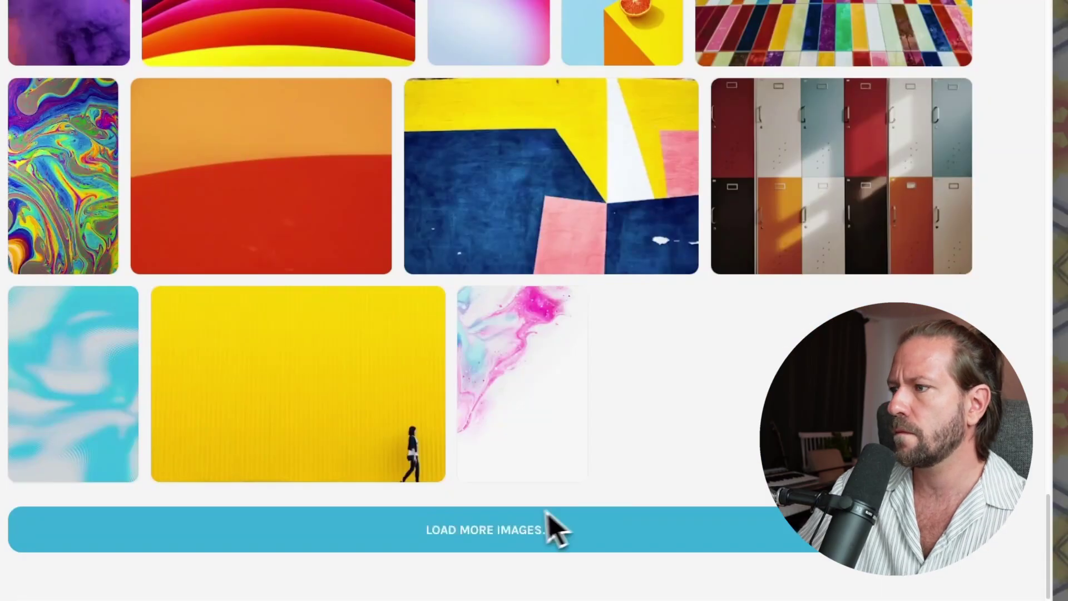
left_click(551, 523)
scroll(573, 389, "down", 10)
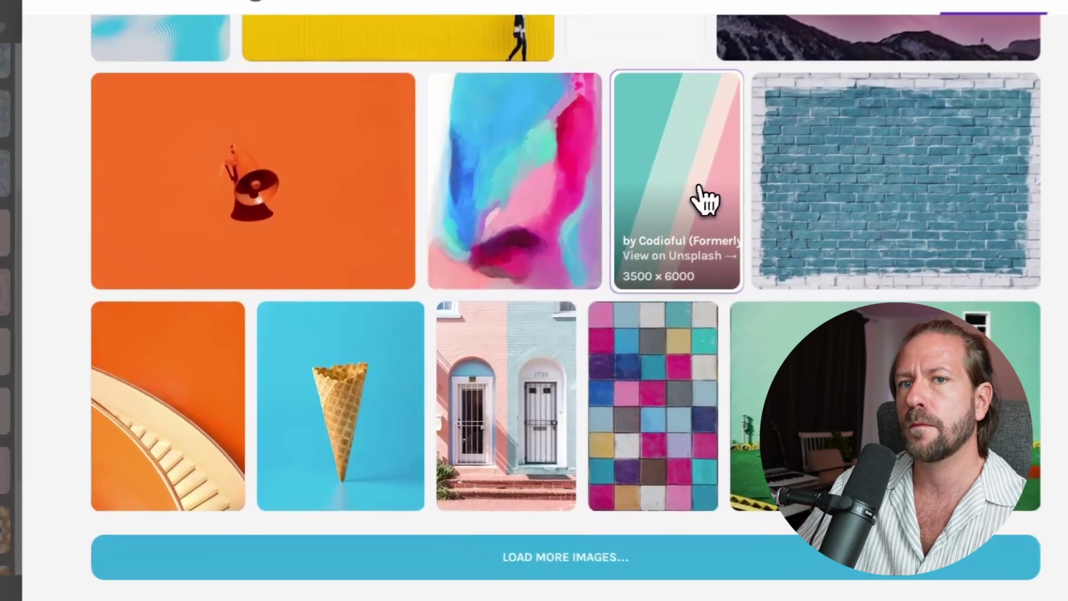
left_click(651, 233)
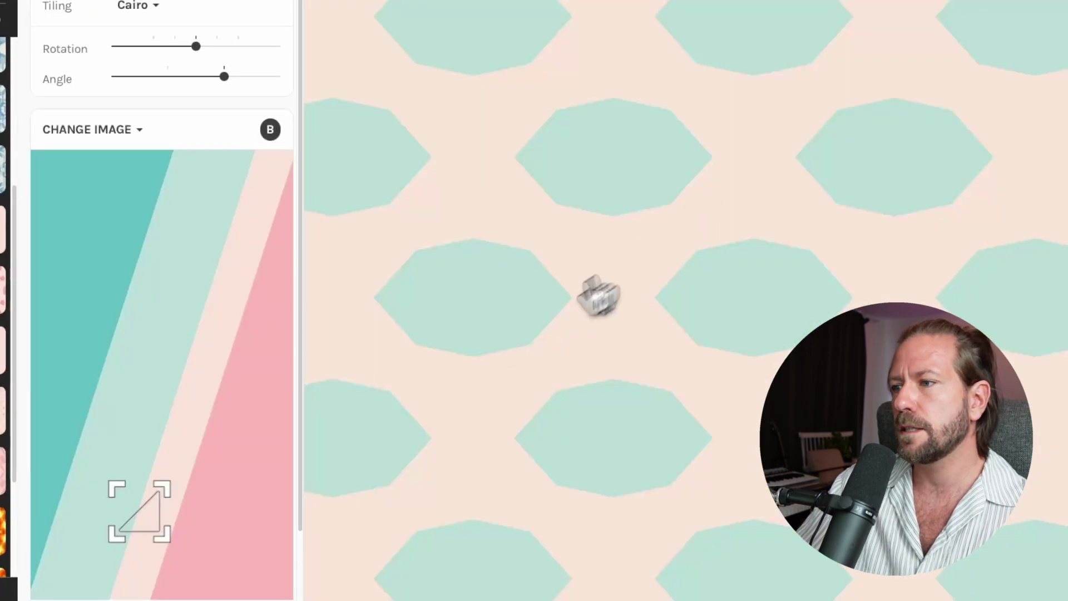
- Enlarge and reposition the sampled crop triangle on the striped image
left_click_drag(157, 489, 235, 453)
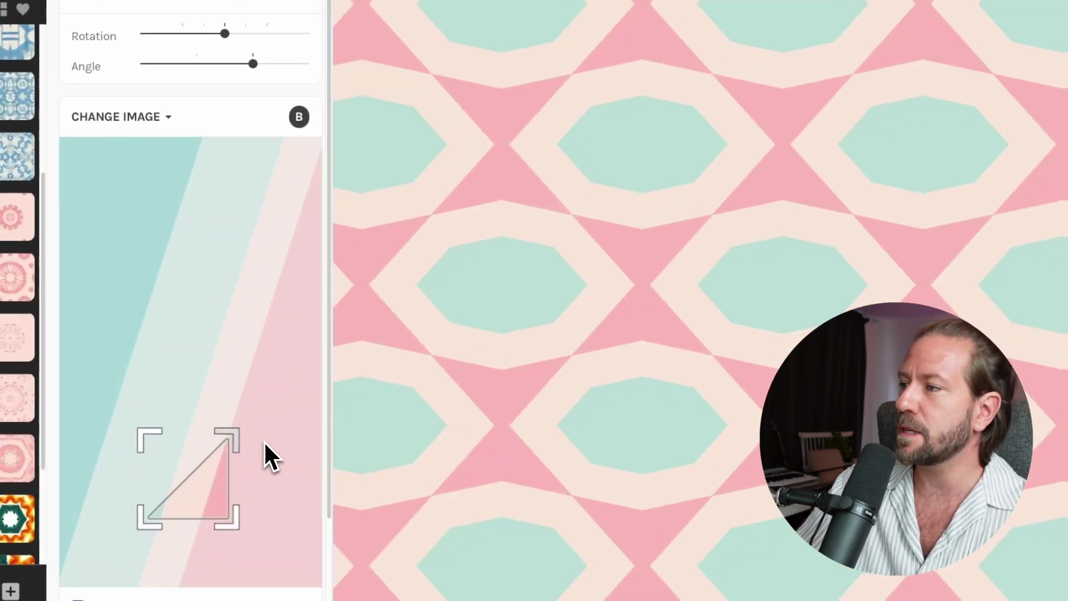
right_click(278, 432)
key("Escape")
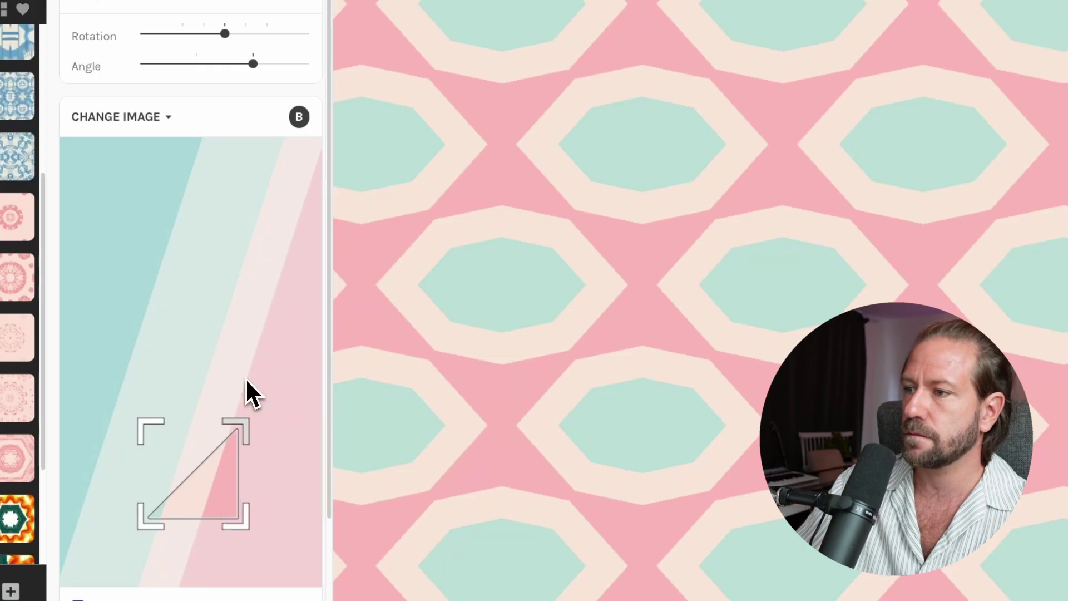
left_click_drag(222, 498, 243, 398)
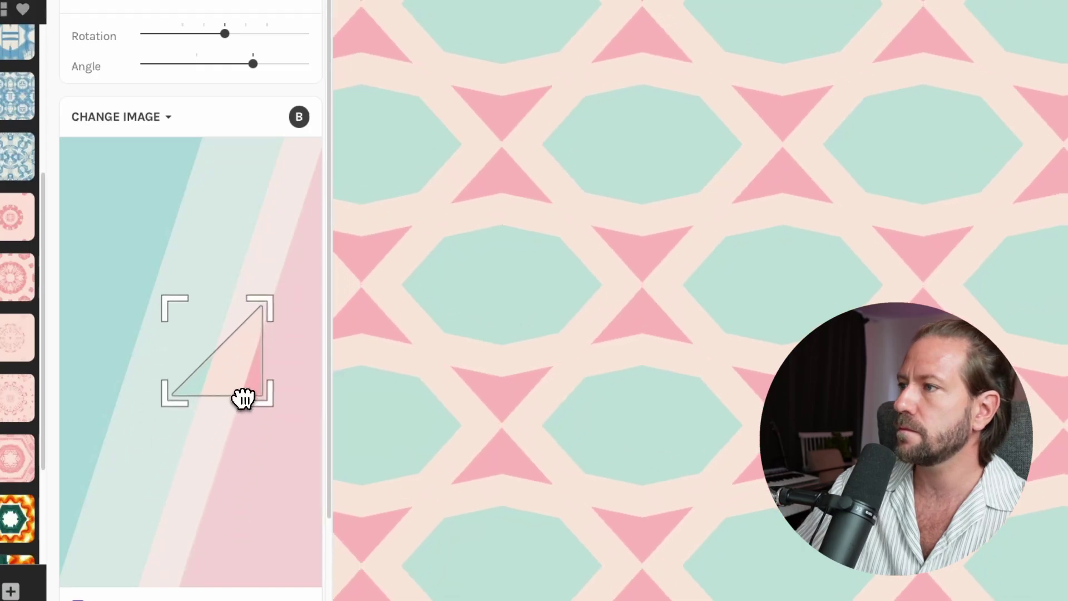
left_click_drag(175, 311, 136, 273)
left_click_drag(265, 440, 222, 374)
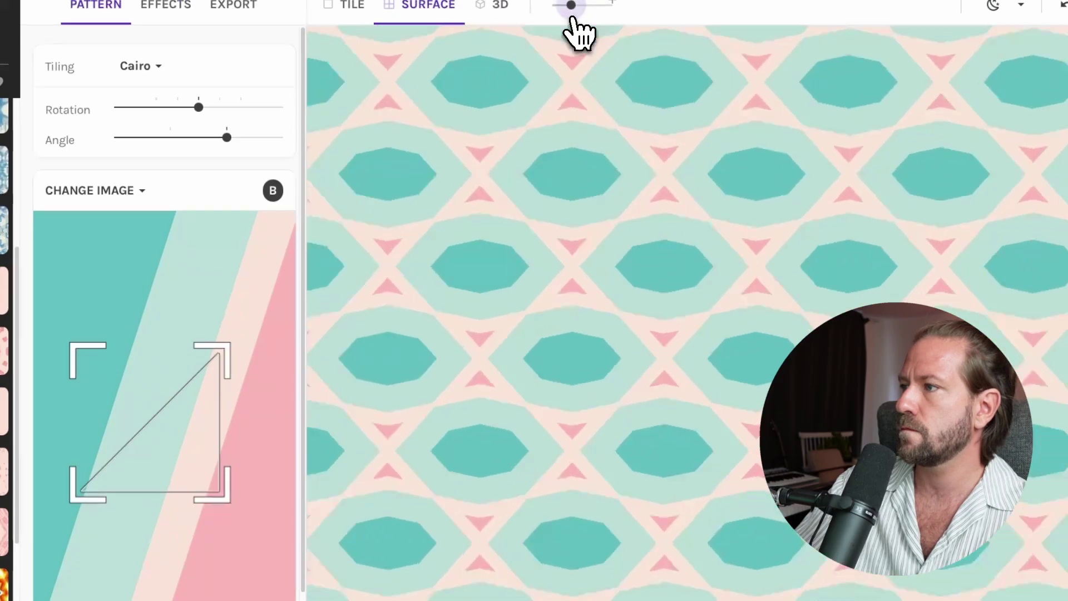
- Scale up the pattern, shift the sample down the stripes, and set Rotation to -90
left_click_drag(572, 18, 582, 17)
left_click_drag(228, 353, 245, 344)
left_click_drag(208, 464, 209, 472)
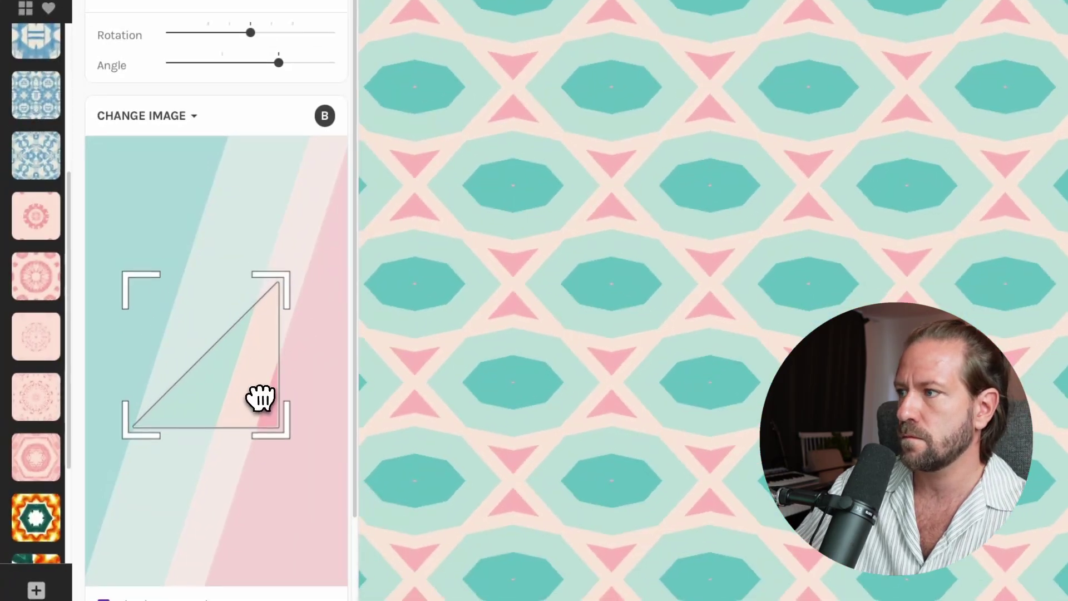
left_click_drag(260, 398, 256, 442)
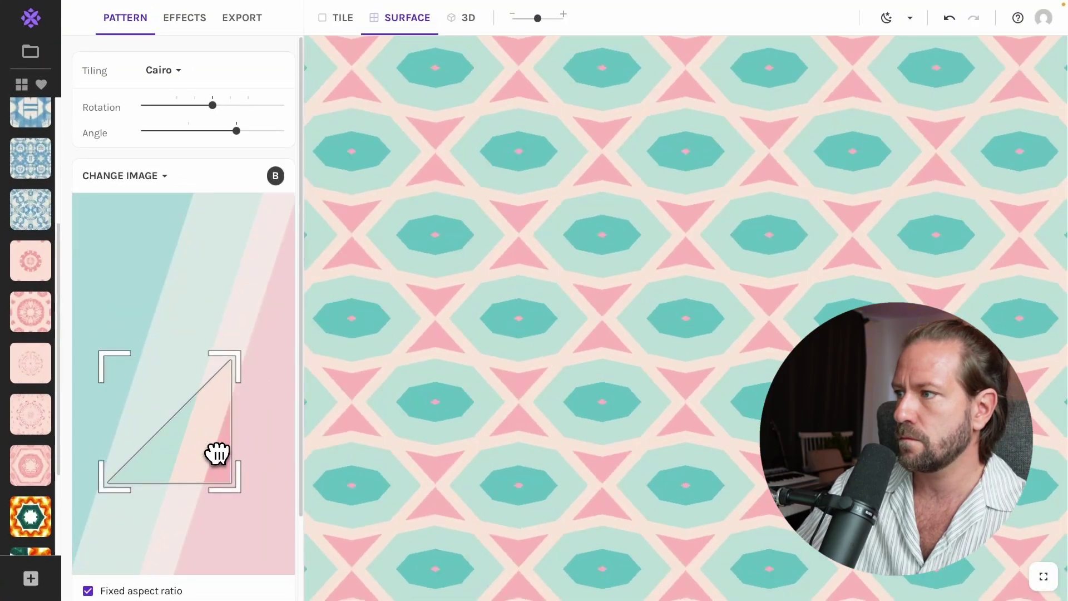
left_click_drag(212, 105, 208, 76)
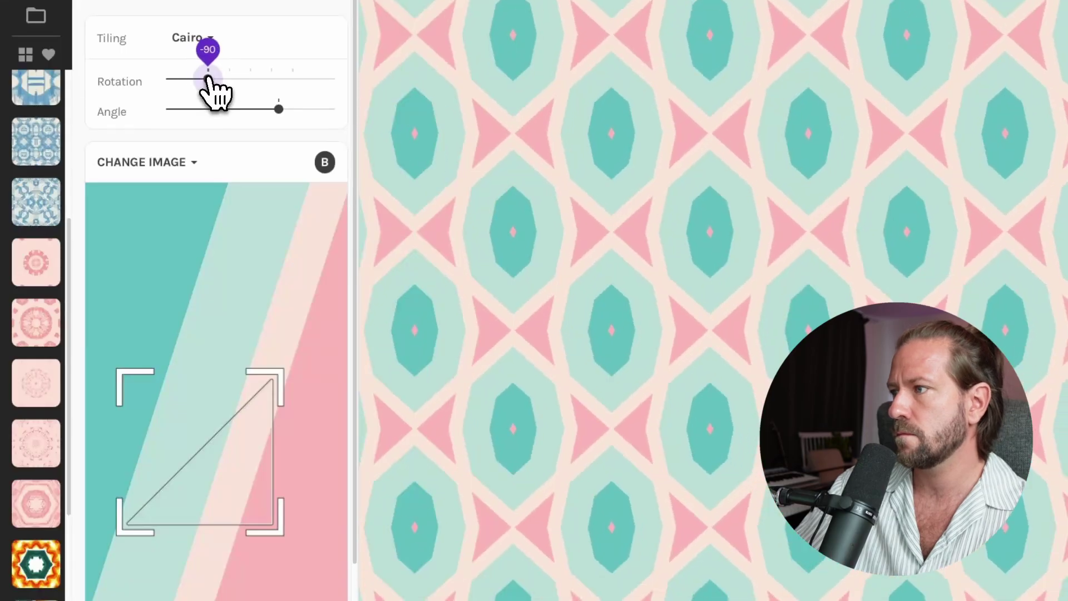
- Switch the tiling to Honeycomb and move the sampled triangle over the stripes
scroll(34, 579, "down", 3)
left_click(205, 39)
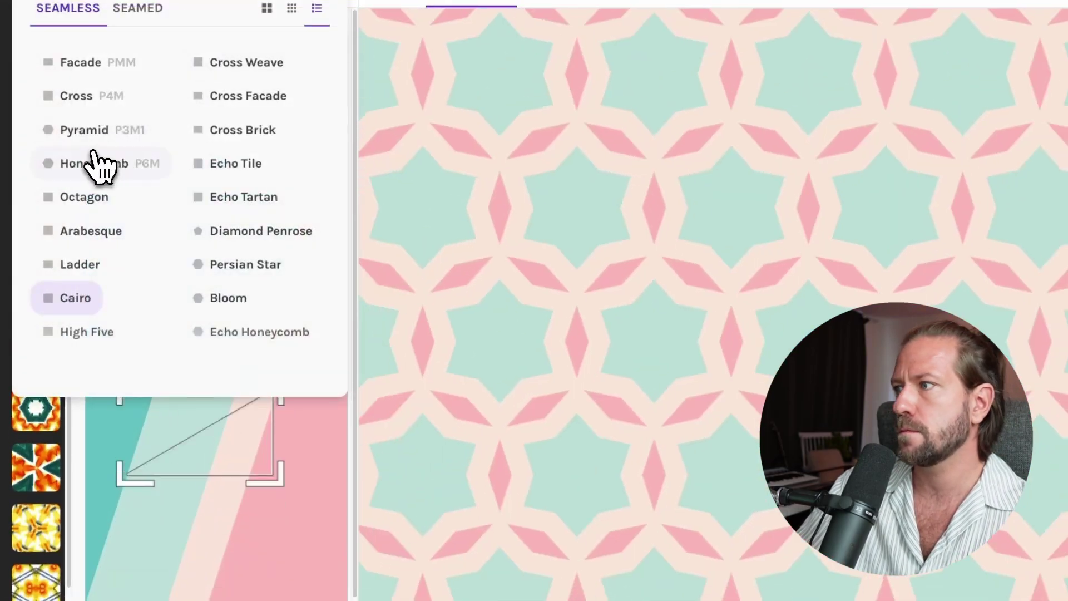
left_click(101, 165)
left_click_drag(174, 450, 158, 490)
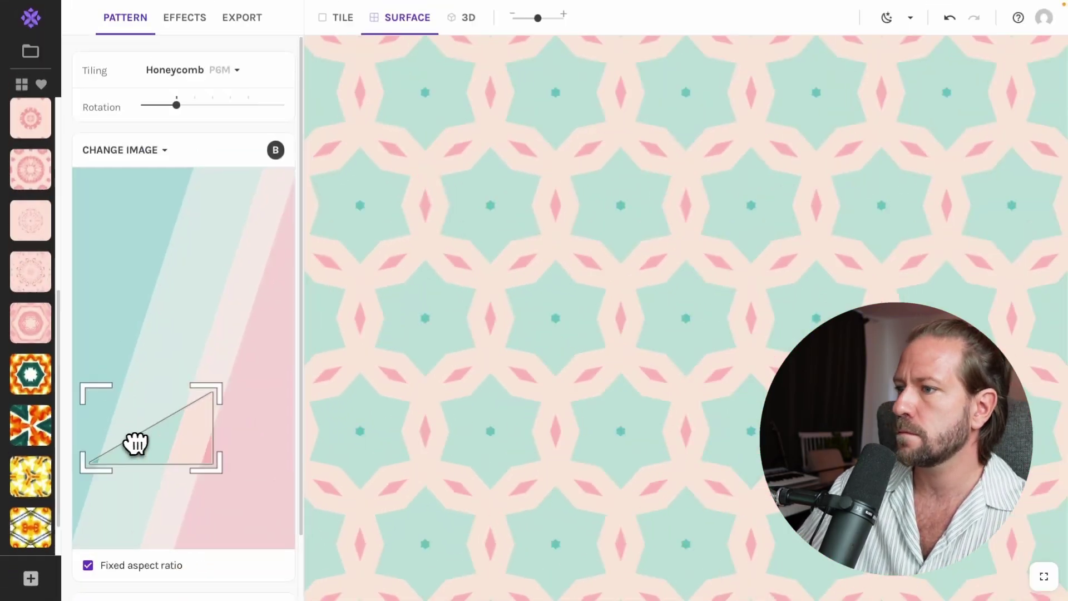
left_click_drag(136, 444, 163, 293)
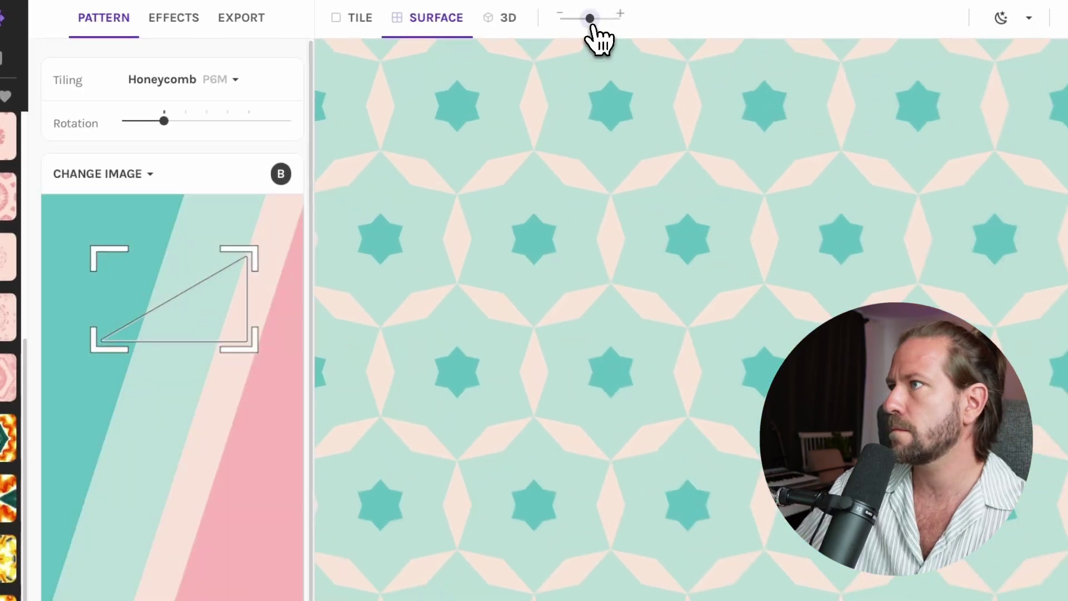
left_click_drag(585, 19, 589, 18)
left_click(35, 589)
scroll(208, 225, "down", 2)
left_click_drag(212, 218, 216, 333)
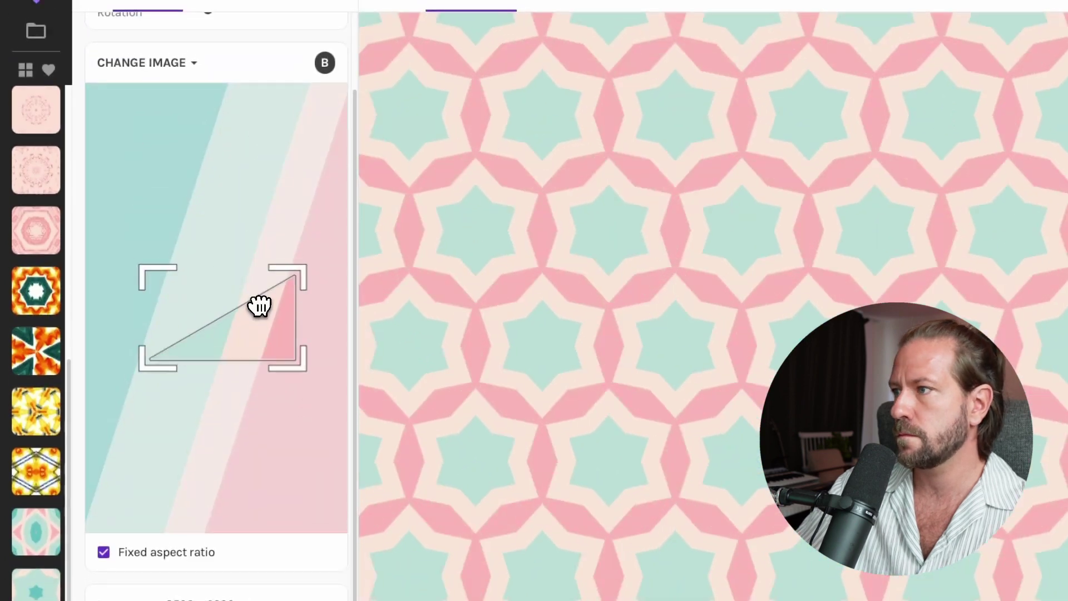
scroll(229, 67, "up", 2)
- Try the Persian Star tiling
left_click(209, 67)
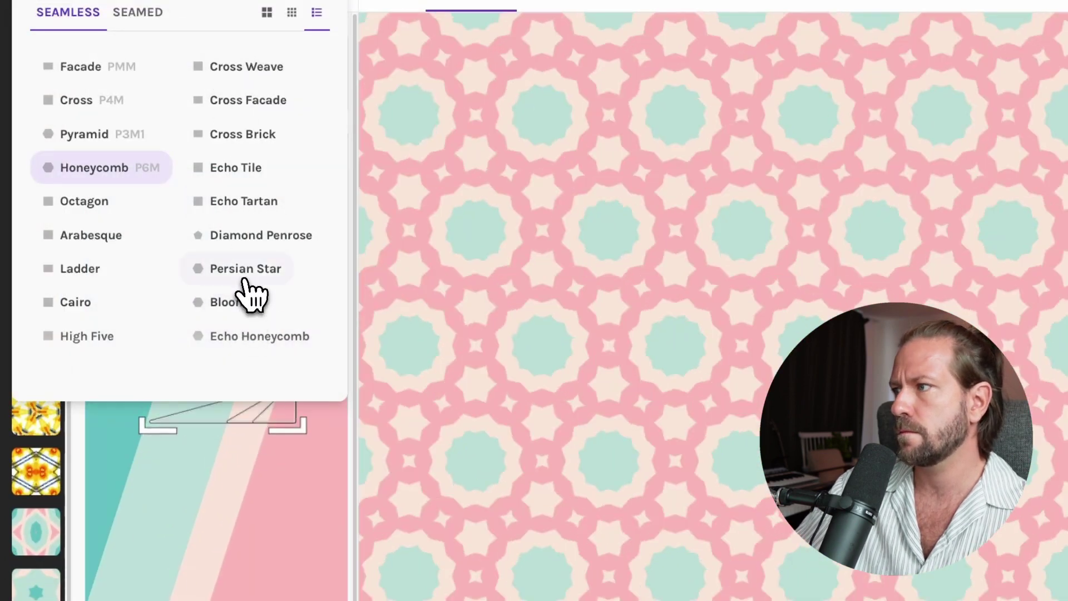
left_click(248, 271)
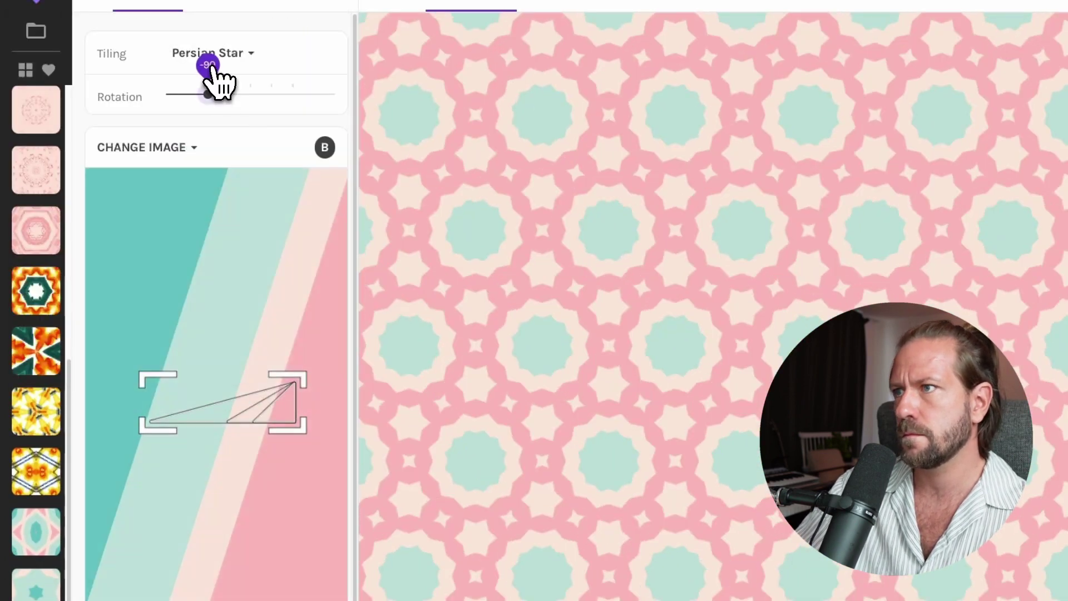
left_click_drag(217, 97, 253, 96)
scroll(223, 278, "down", 2)
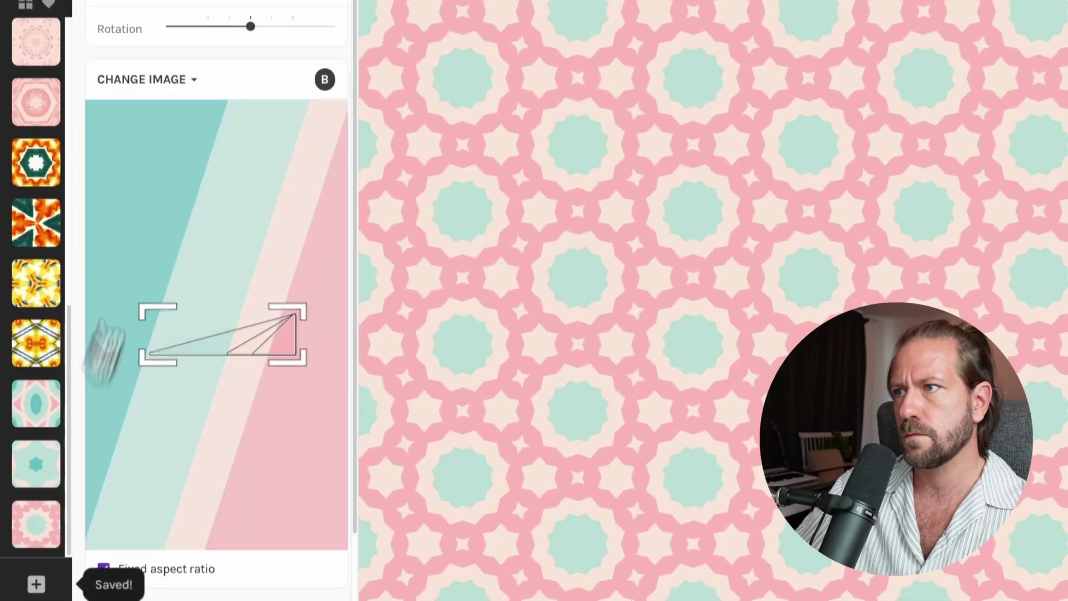
scroll(167, 222, "up", 3)
- Try the Octagon tiling and reposition the sampled triangle
left_click(211, 70)
left_click(97, 201)
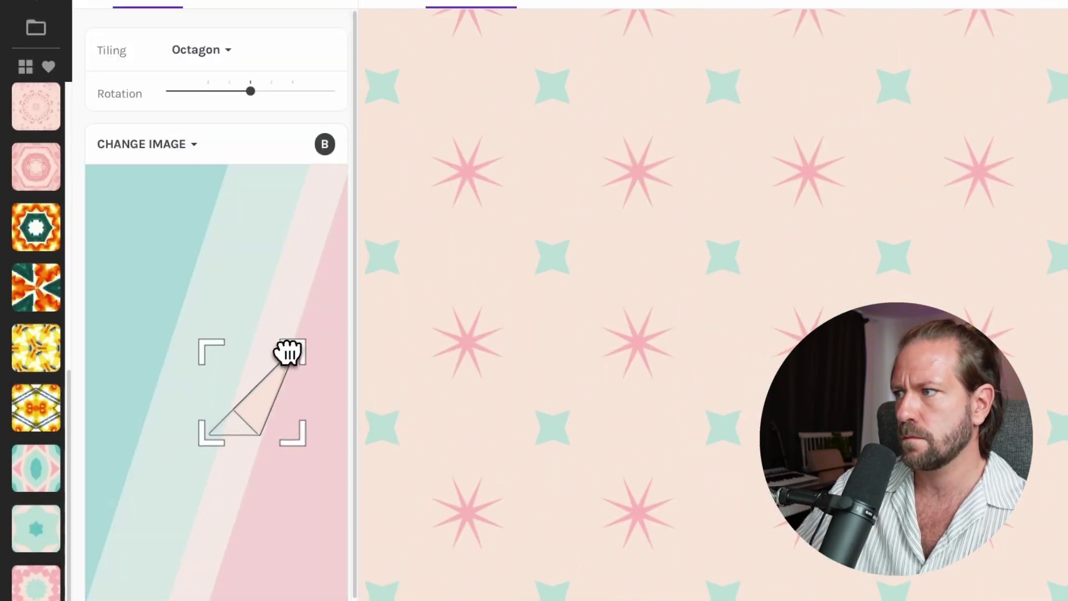
left_click_drag(287, 400, 174, 444)
scroll(195, 424, "down", 1)
left_click_drag(167, 500, 221, 379)
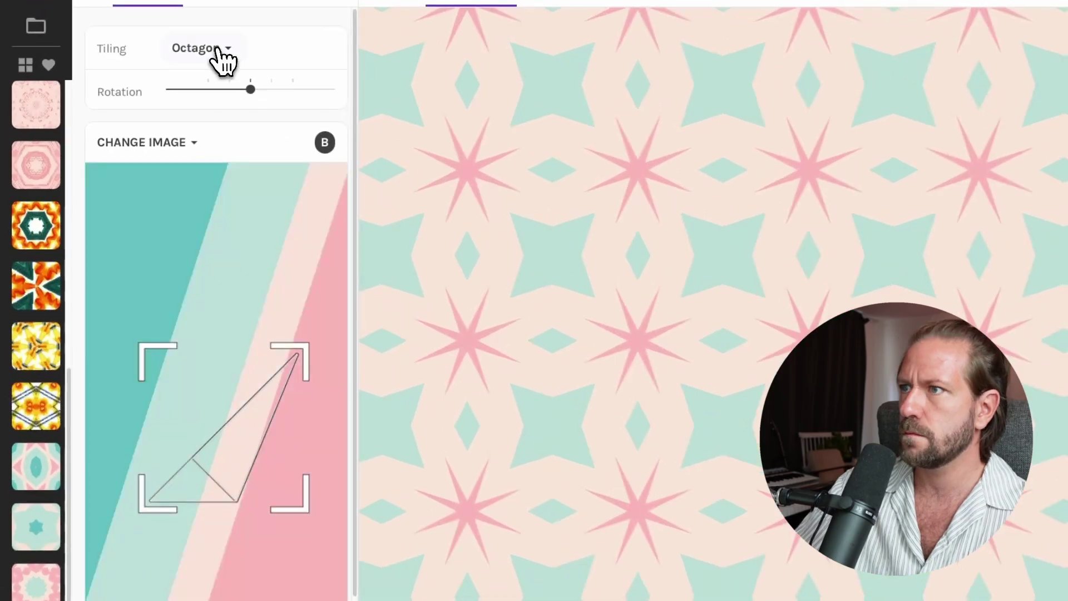
- Switch to Arabesque tiling and nudge the sample across the stripes
left_click(219, 50)
left_click(99, 229)
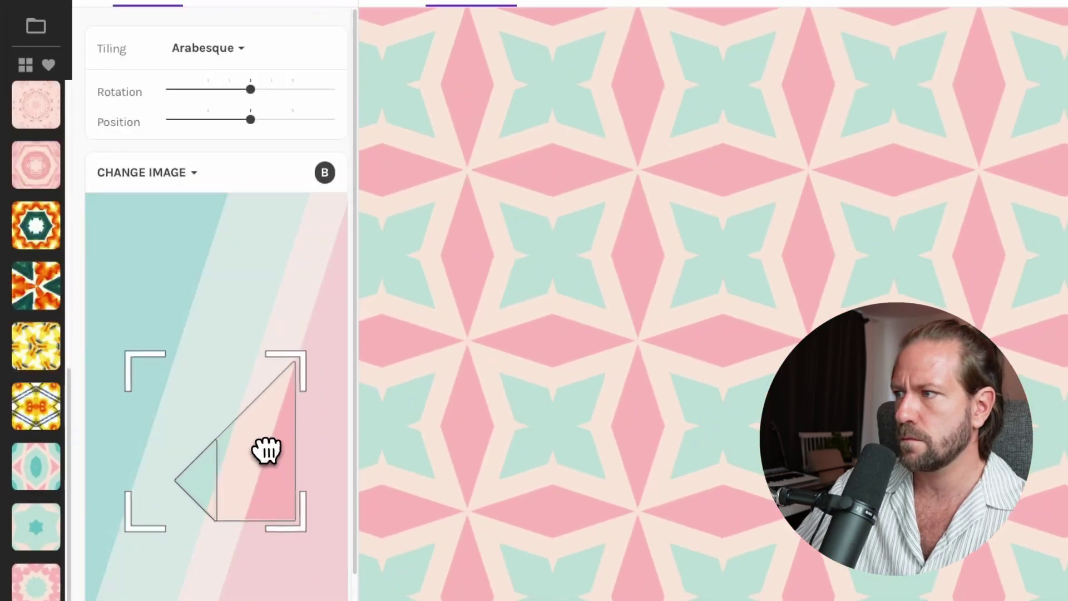
mouse_move(266, 450)
left_mouse_down()
mouse_move(255, 489)
mouse_move(239, 483)
mouse_move(262, 462)
left_mouse_up()
left_click(207, 48)
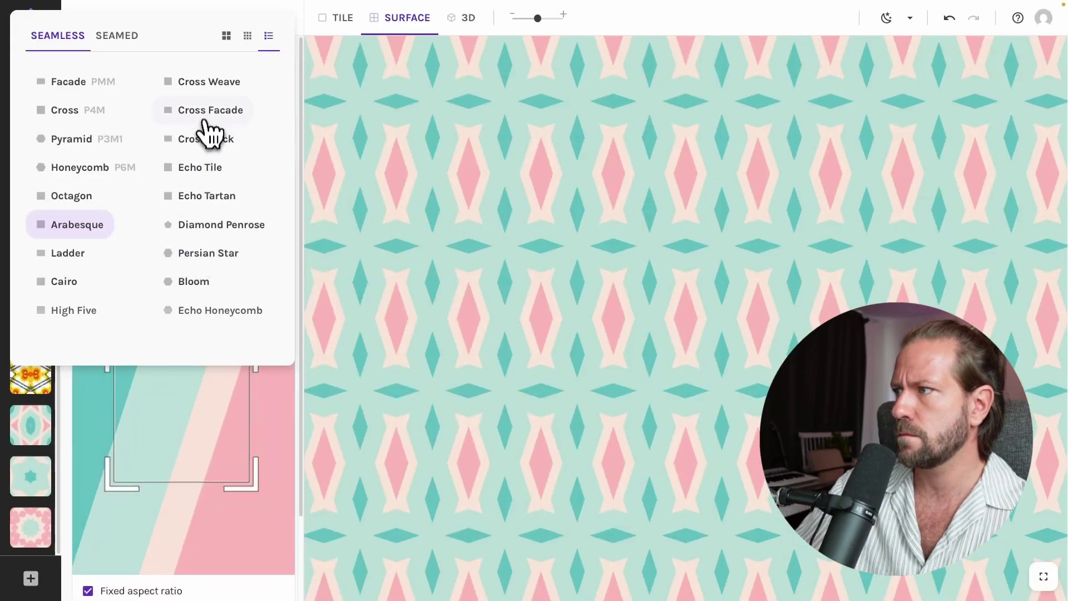
- Try Cross Brick, then Cross Weave with teal crosses, and save it as a snapshot
left_click(206, 138)
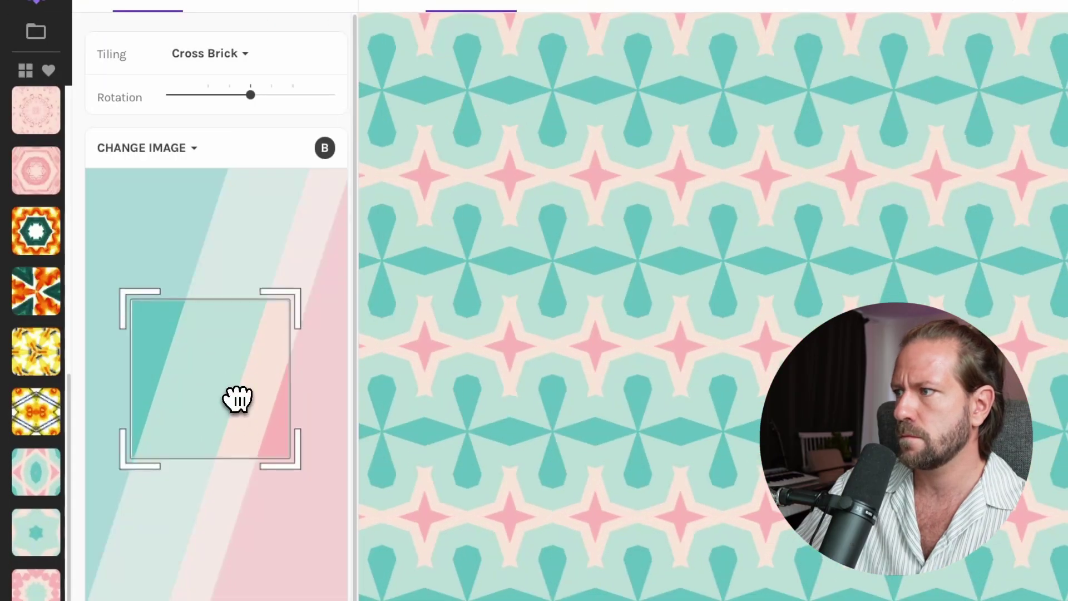
left_click(217, 54)
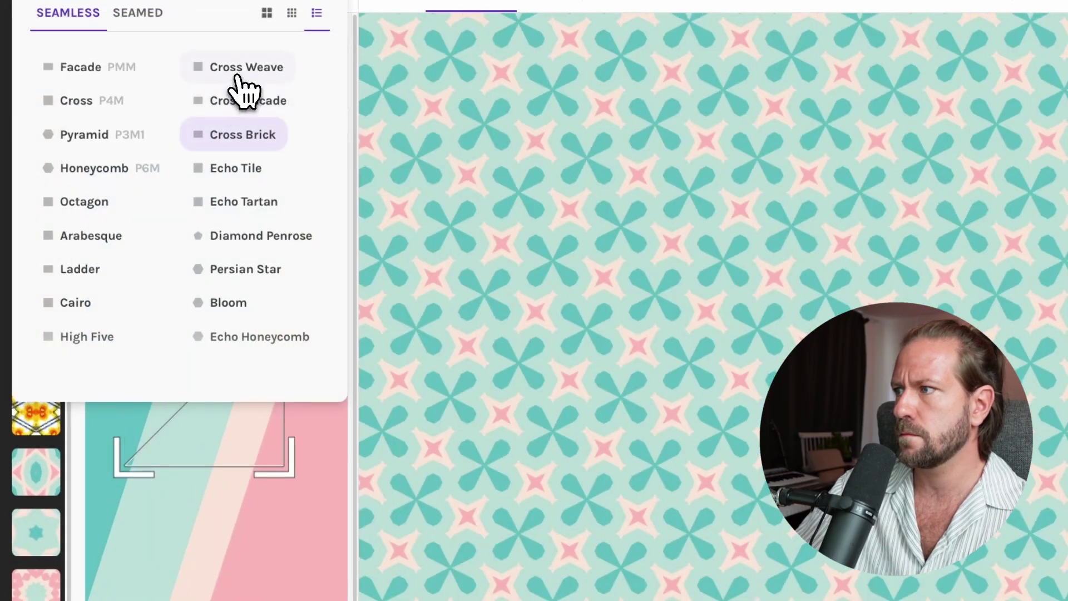
left_click(238, 78)
left_click_drag(269, 406, 300, 408)
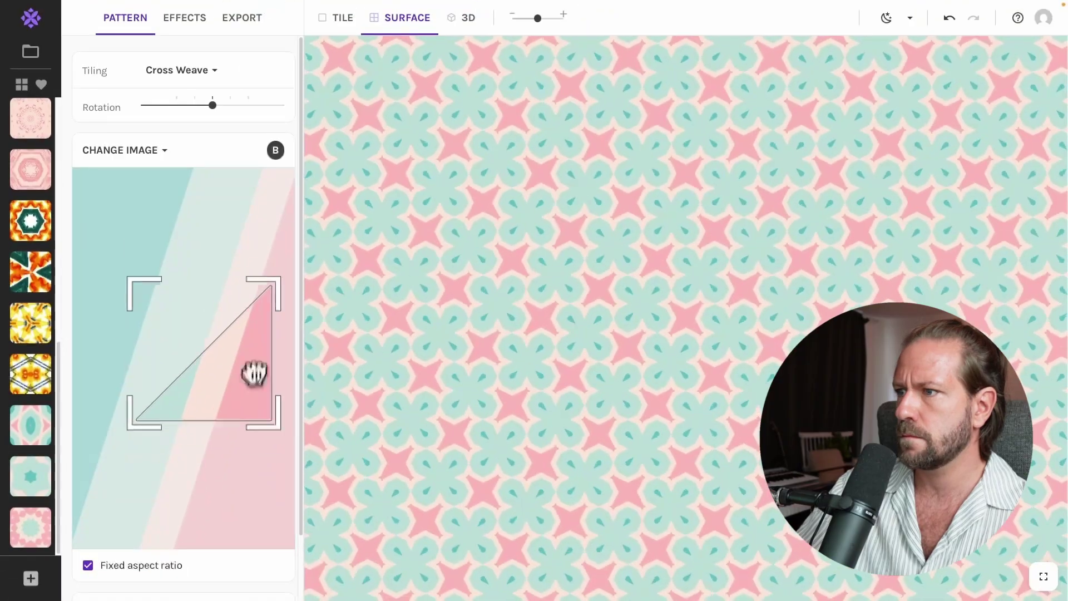
left_click_drag(254, 372, 218, 372)
left_click_drag(538, 18, 520, 18)
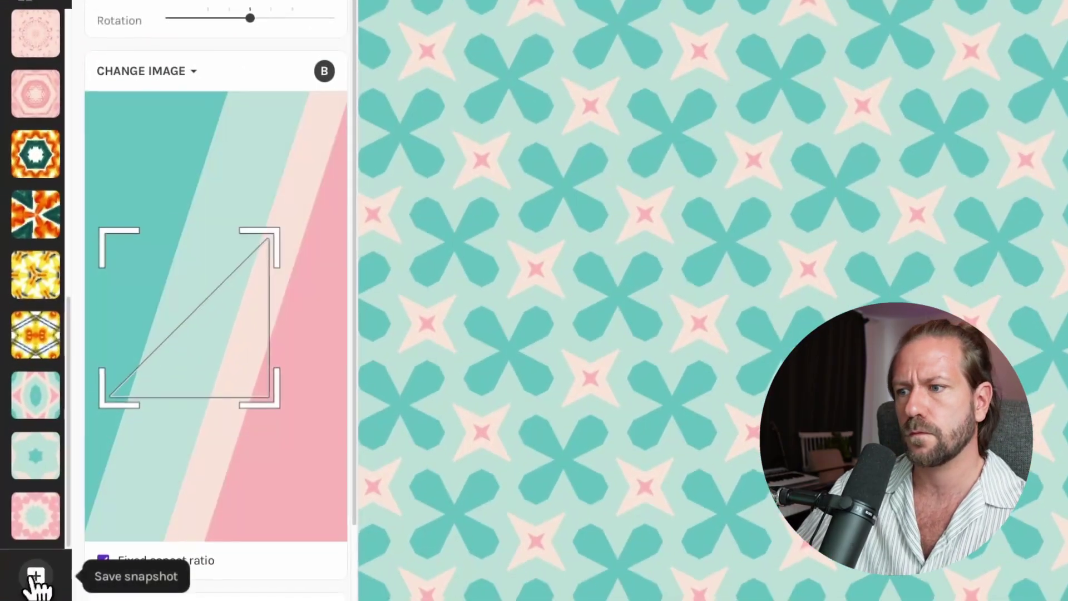
left_click(37, 576)
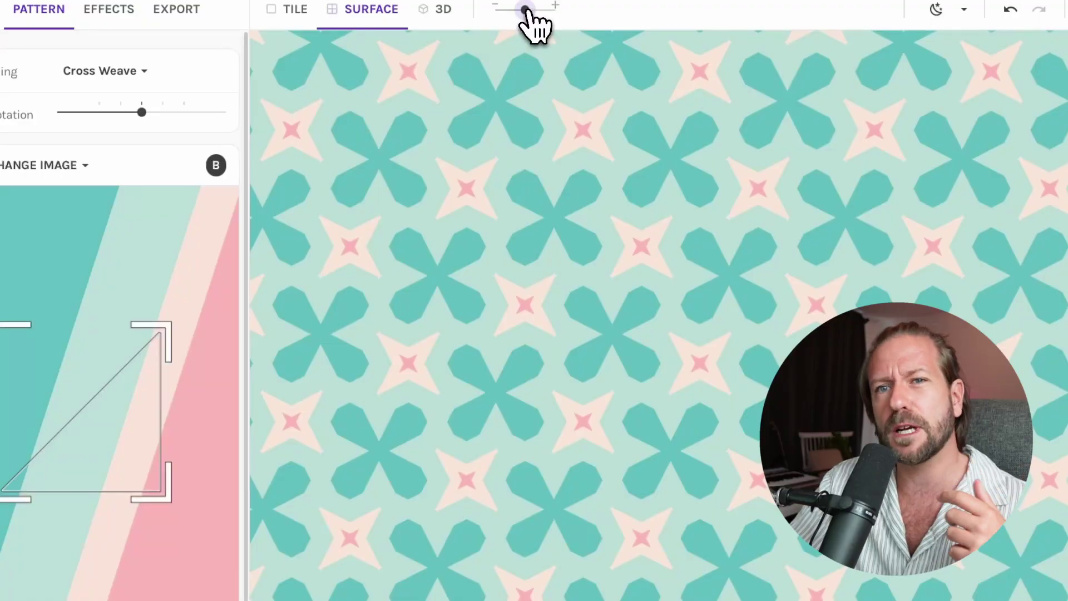
- Shrink the pattern scale and try Cross Brick tiling rotated to -45
left_click_drag(525, 10, 500, 10)
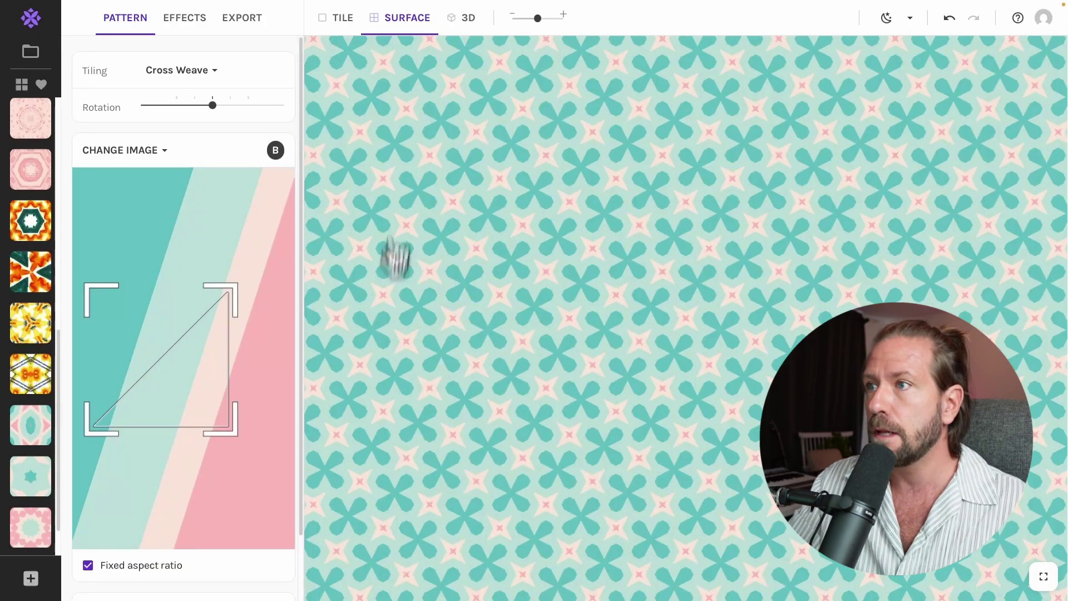
left_click_drag(190, 396, 189, 454)
left_click(200, 73)
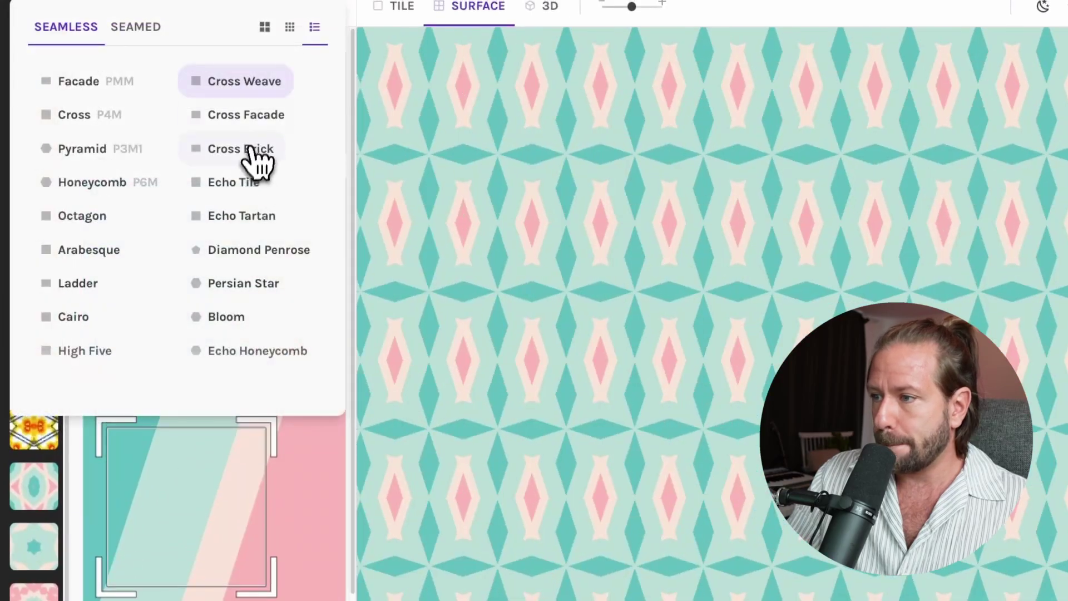
left_click(255, 158)
mouse_move(250, 106)
left_click_drag(250, 107, 229, 109)
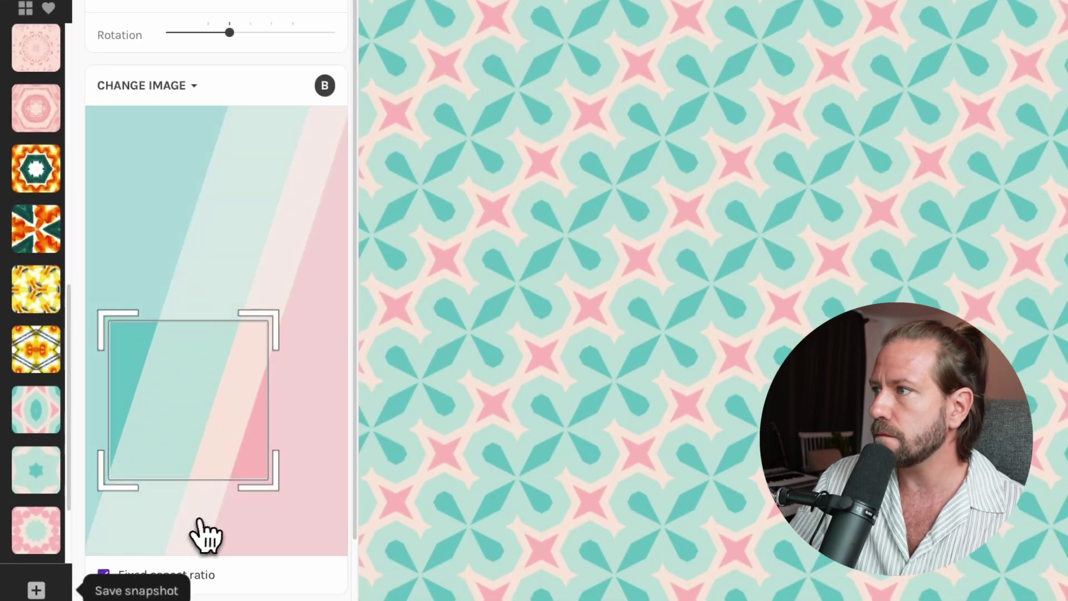
- Browse the saved snapshots and restore the upright teal-and-pink Cairo design
scroll(168, 428, "down", 2)
scroll(43, 469, "down", 3)
scroll(158, 95, "up", 2)
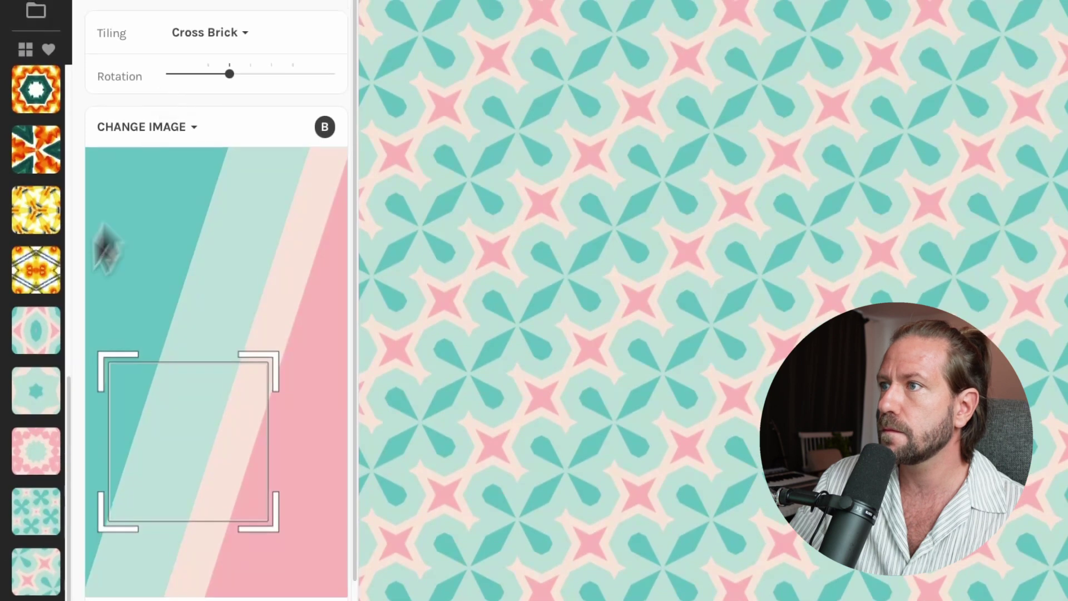
left_click(39, 470)
left_click(40, 417)
left_click(42, 350)
left_click(39, 289)
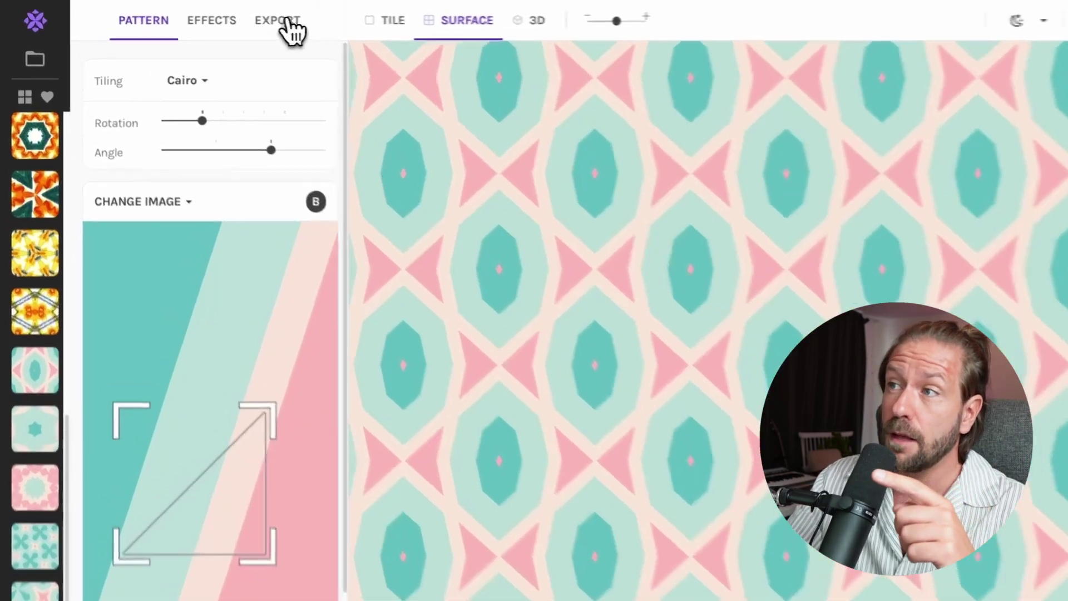
- Set the export to a single tile at a custom 500×500 size and adjust the DPI
left_click(243, 19)
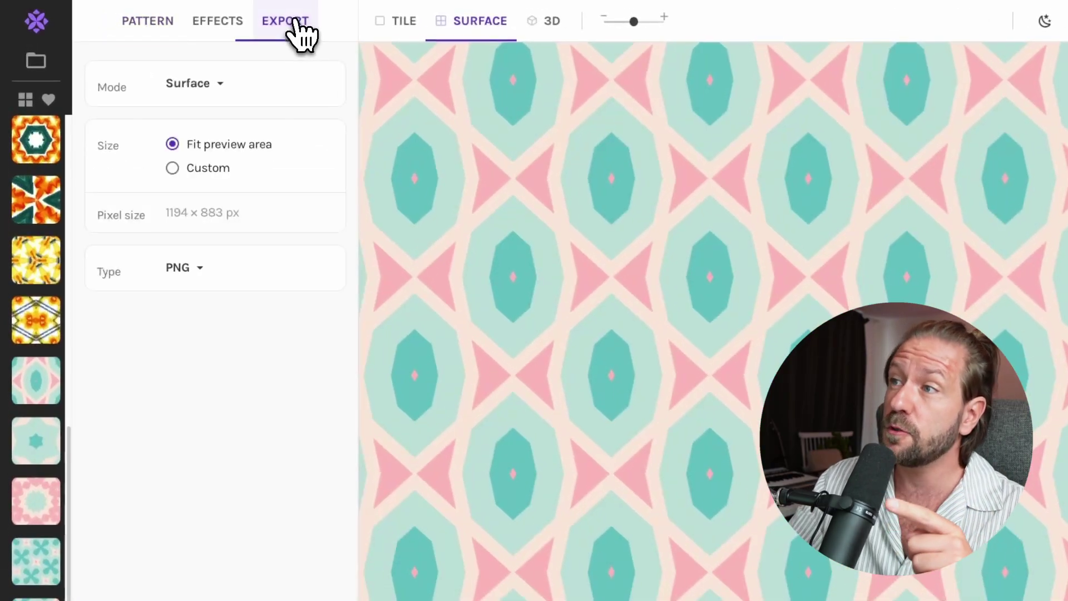
left_click(176, 169)
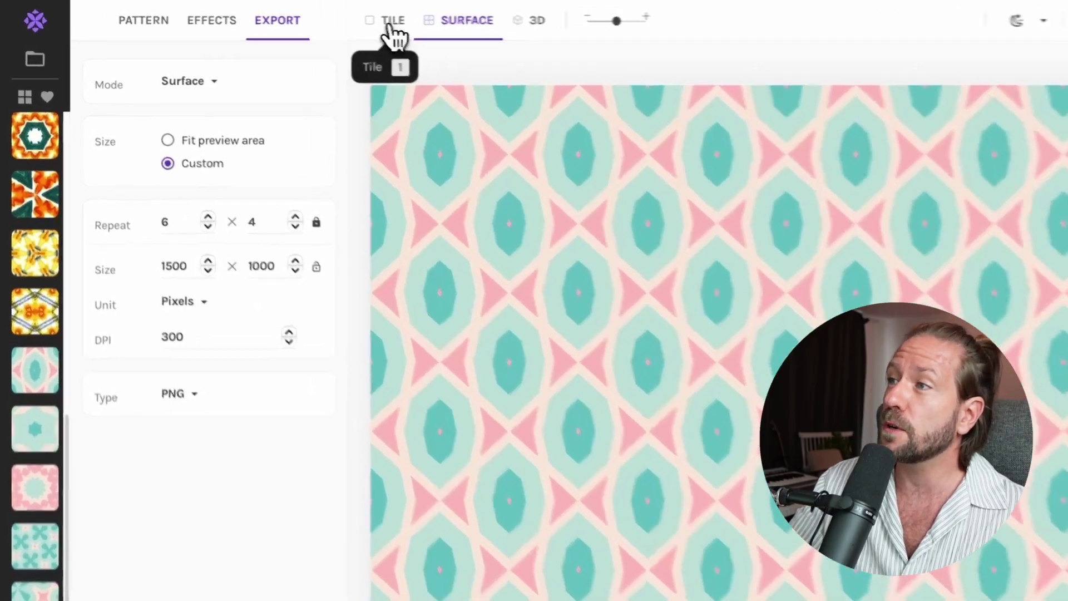
left_click(341, 19)
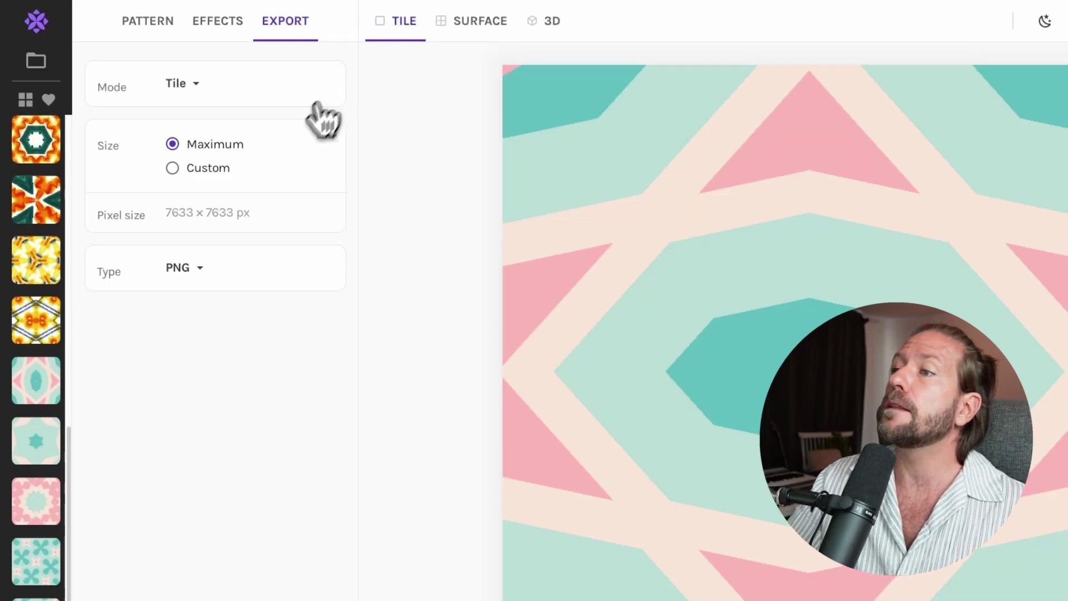
left_click(211, 174)
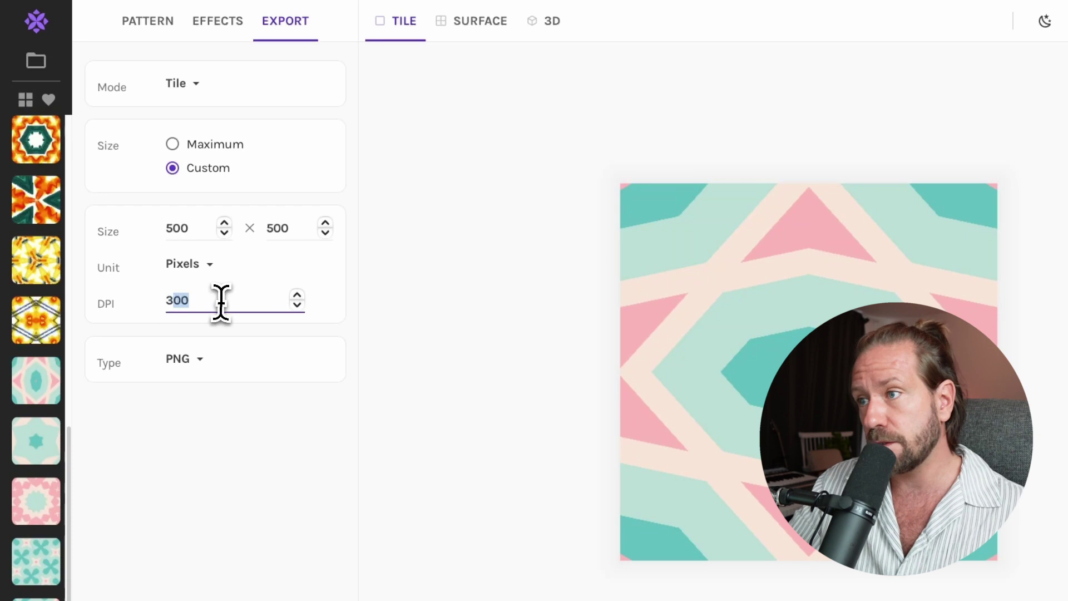
left_click_drag(209, 301, 141, 299)
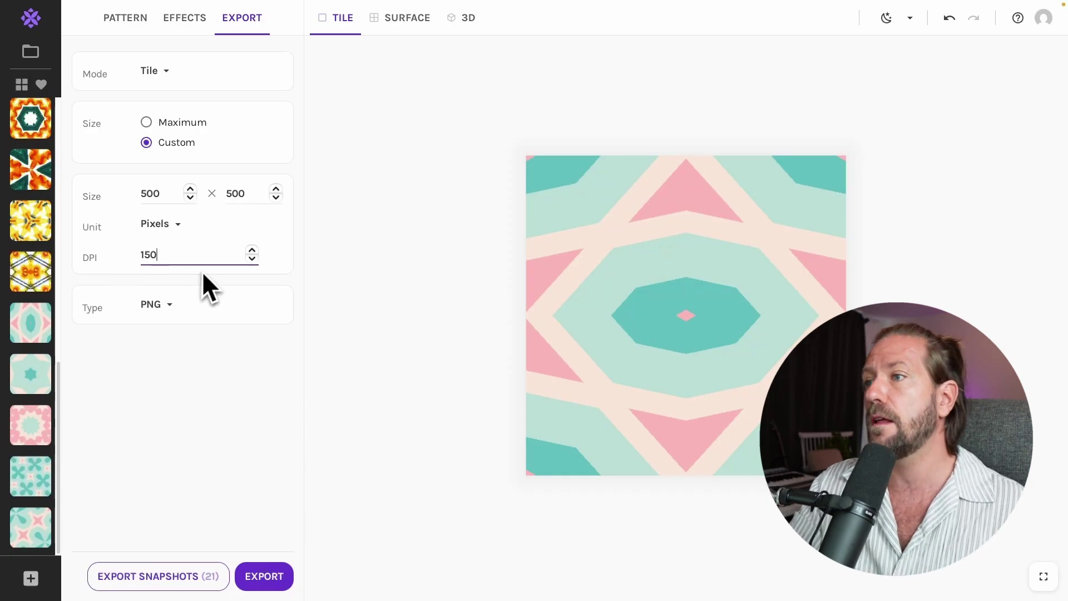
- Export PNG tiles of the teal star, pink and teal cross snapshots, then load the red-and-black pattern
left_click(40, 364)
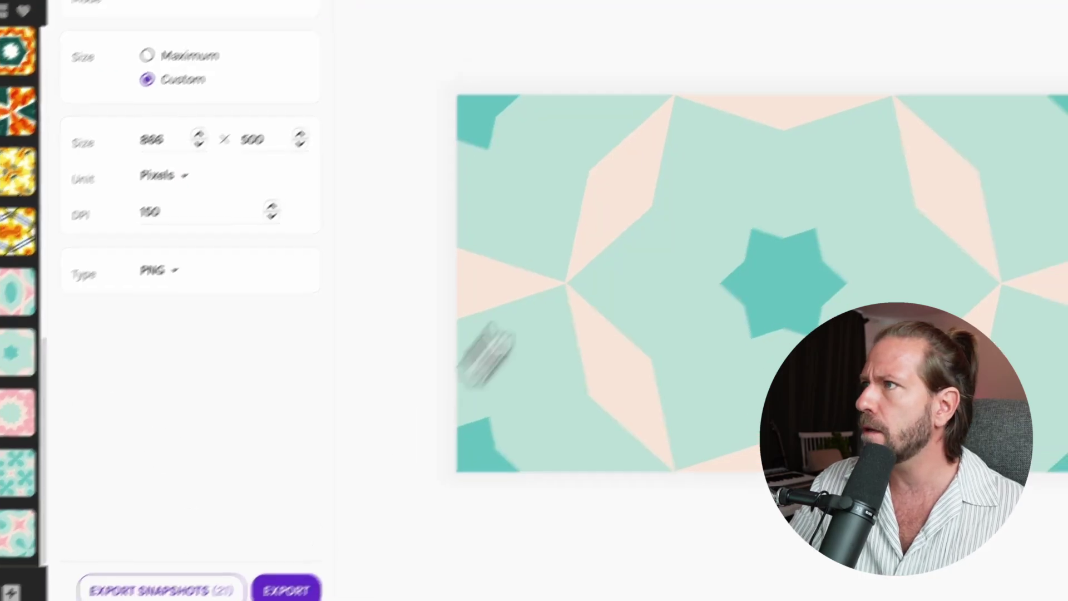
left_click(297, 573)
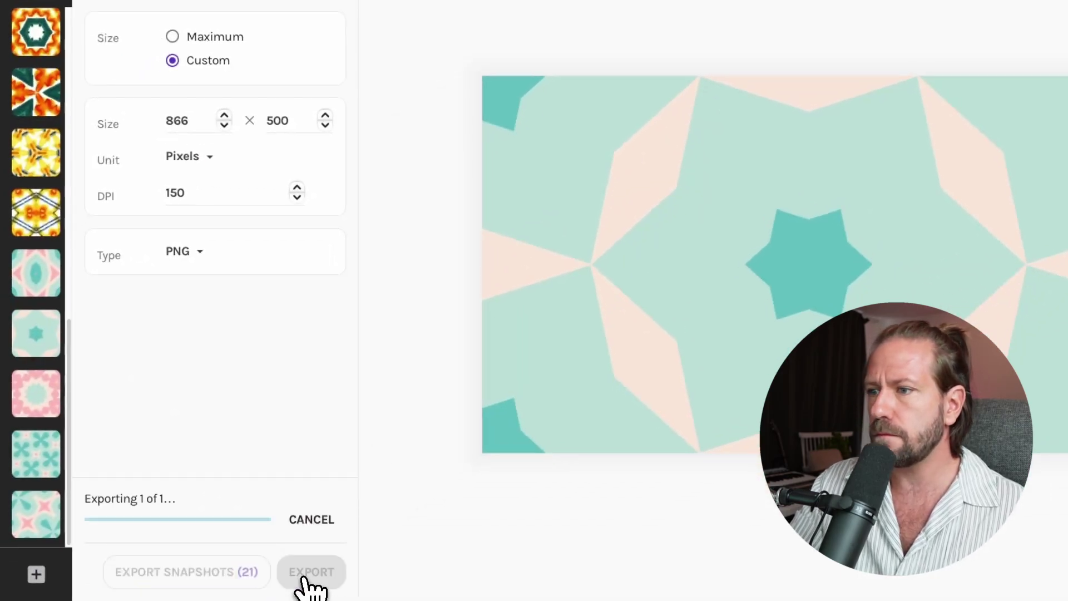
left_click(33, 395)
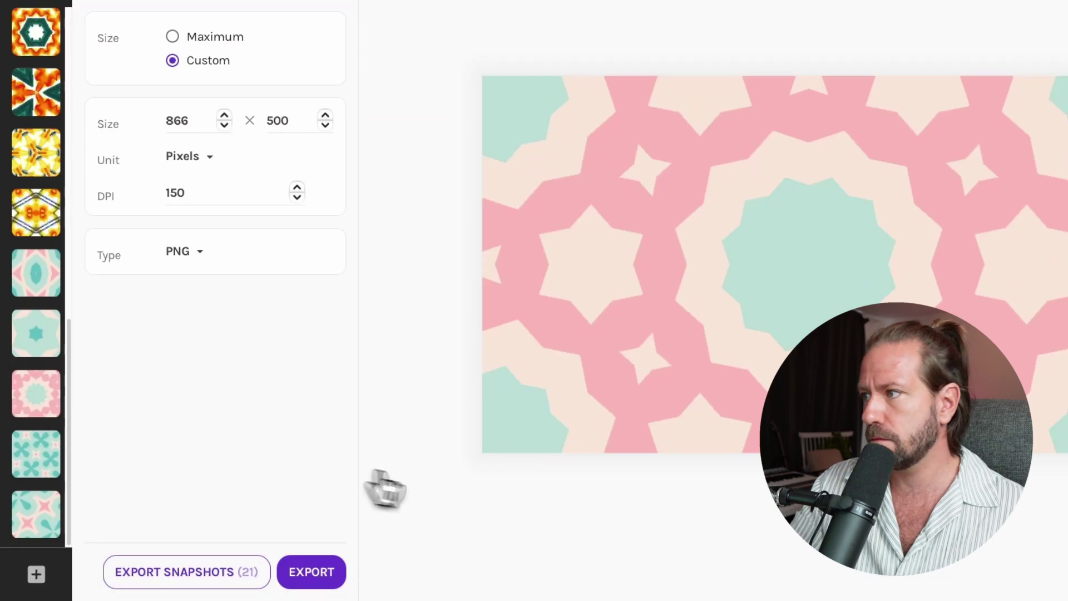
left_click(310, 572)
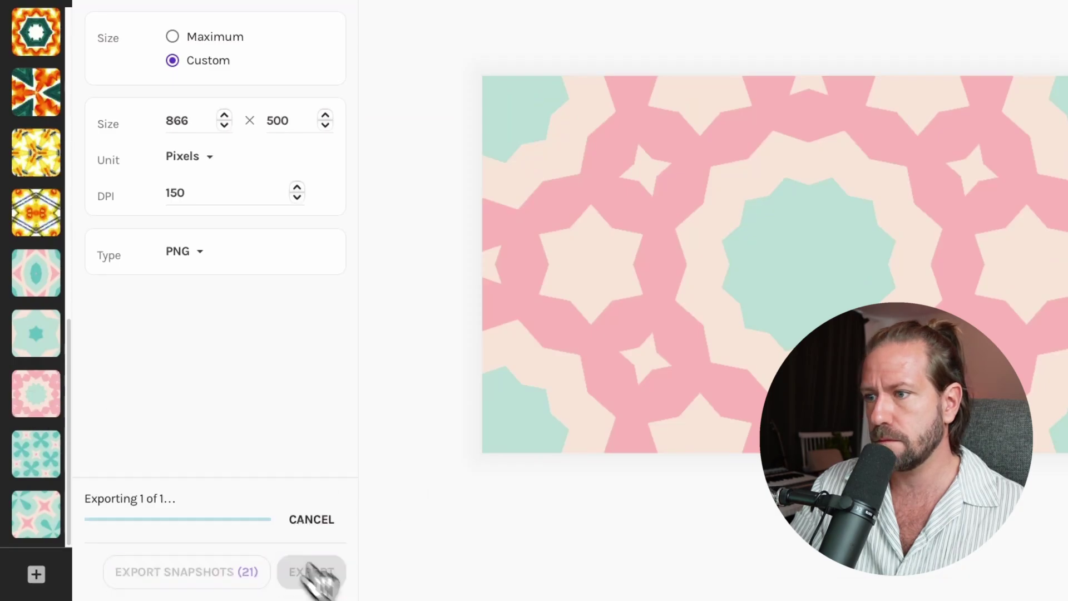
left_click(31, 456)
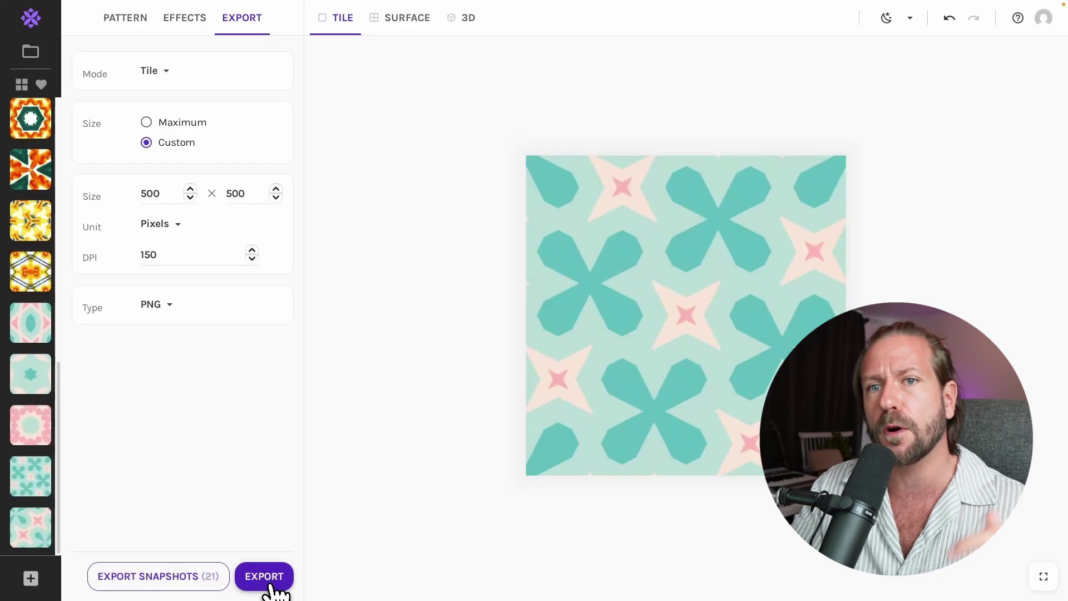
left_click(267, 578)
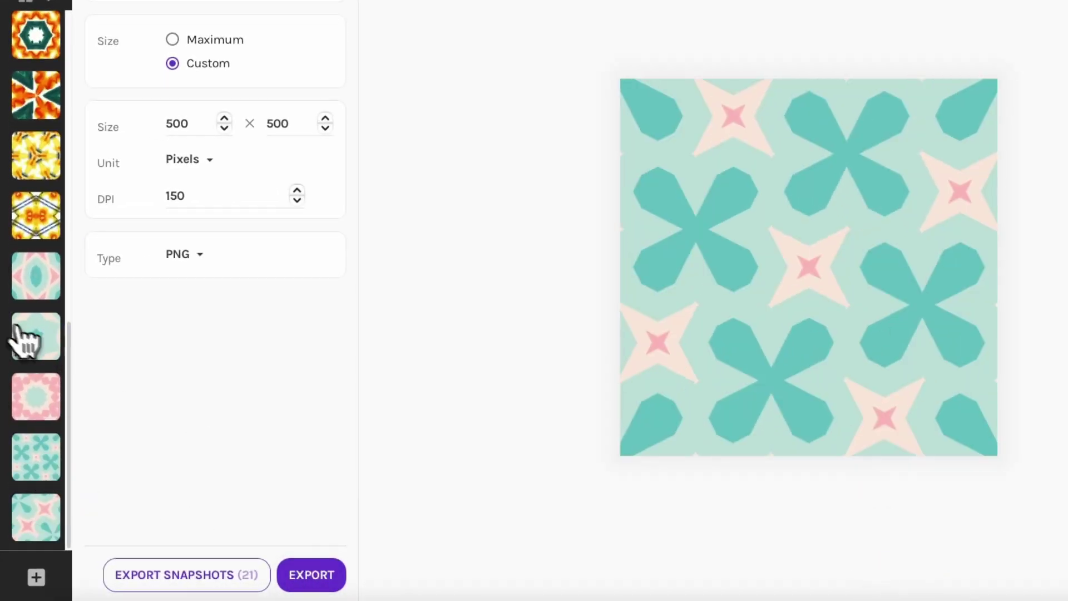
left_click(25, 337)
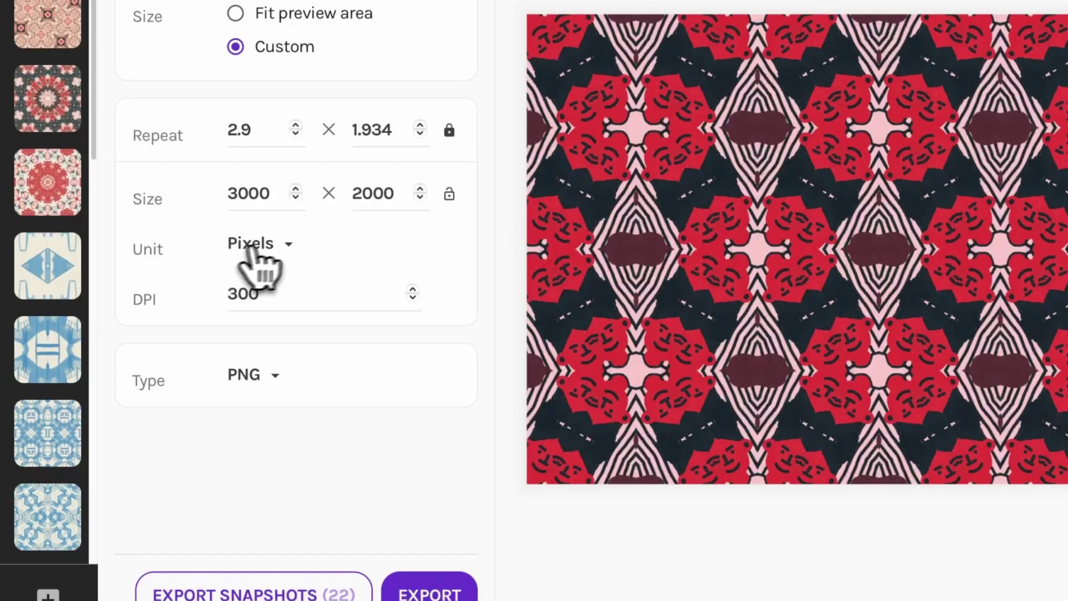
- Switch the export unit to inches and change the 6.667 height to 10
left_click(244, 271)
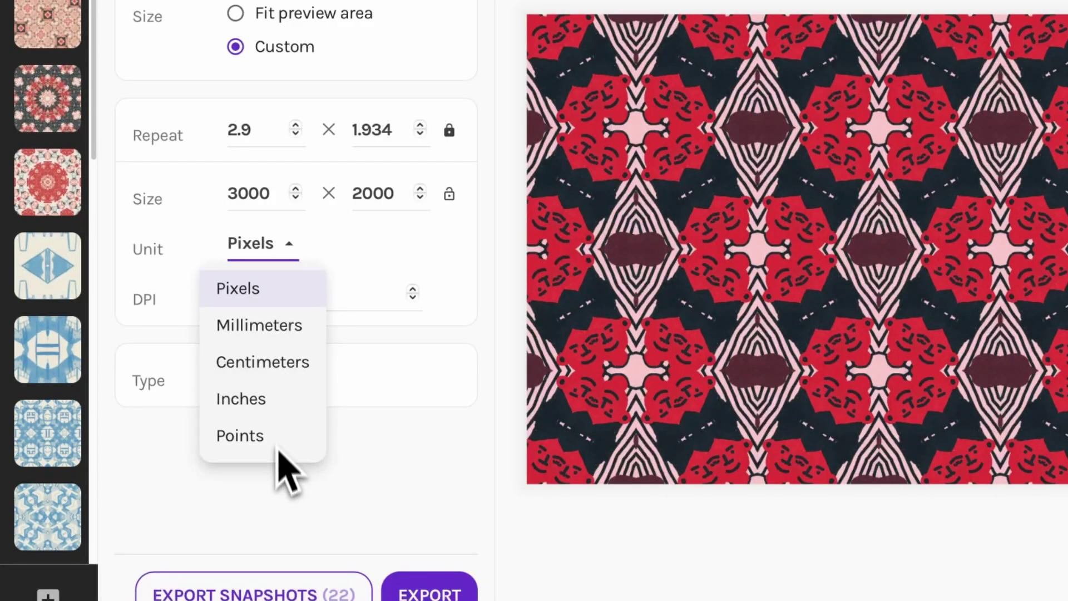
left_click(268, 401)
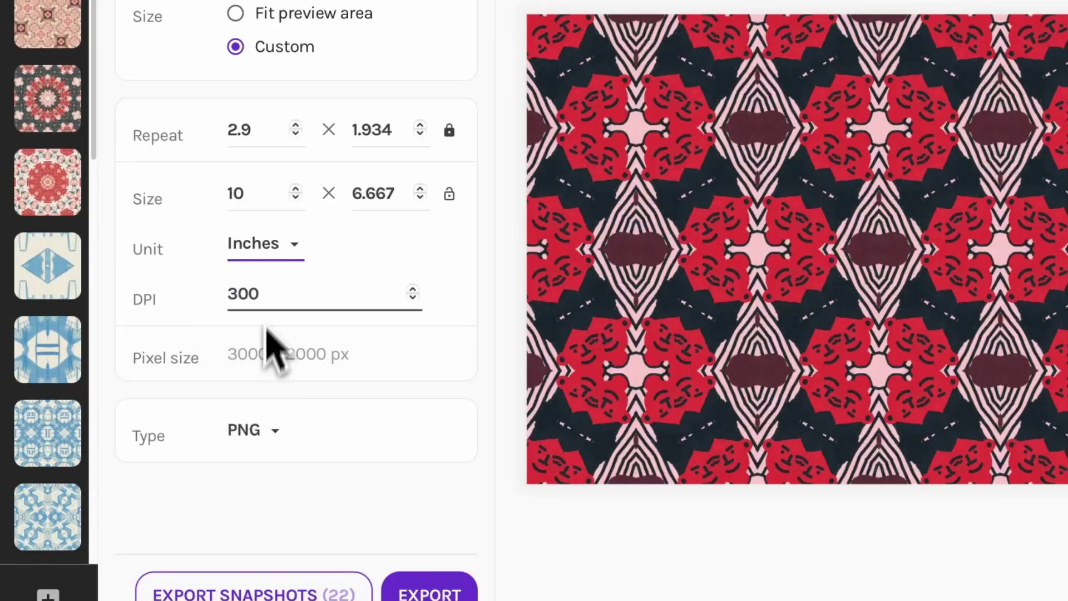
left_click_drag(352, 193, 429, 215)
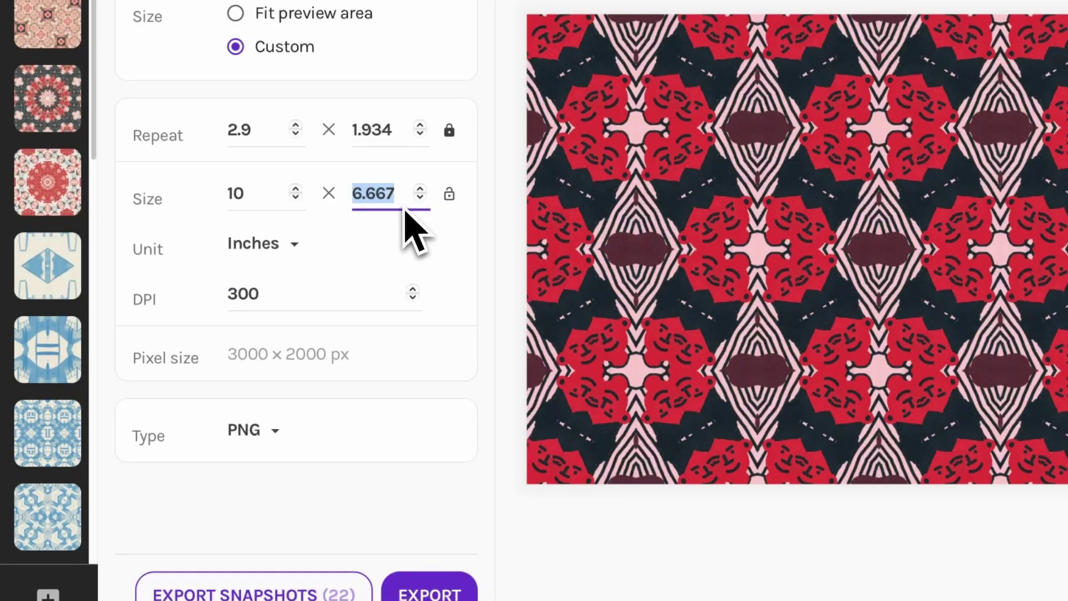
type("10")
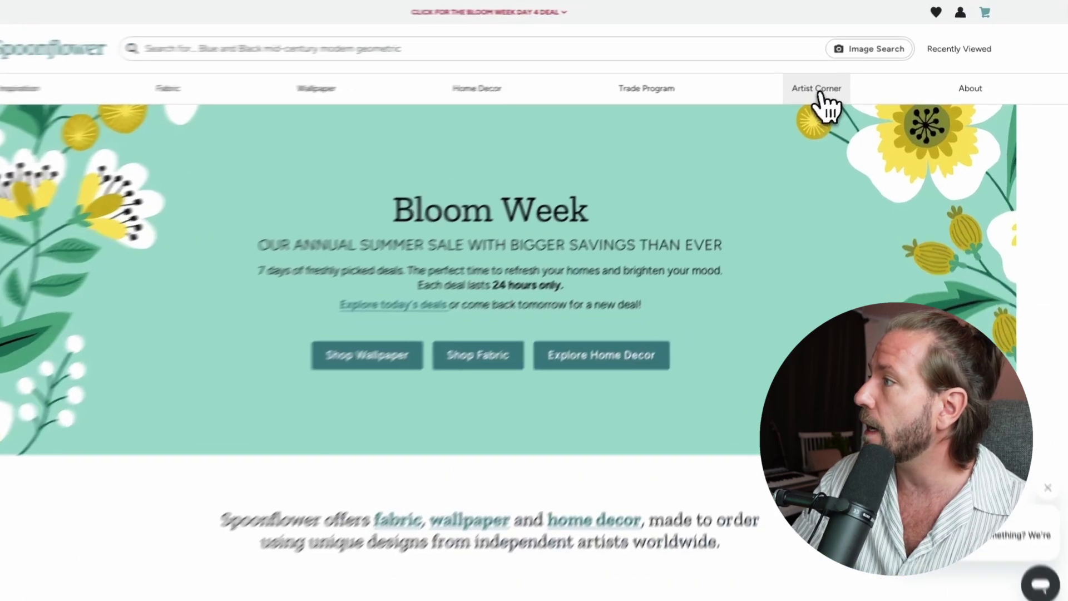
- Go to the Upload a Design page under Artist Corner
left_click(831, 83)
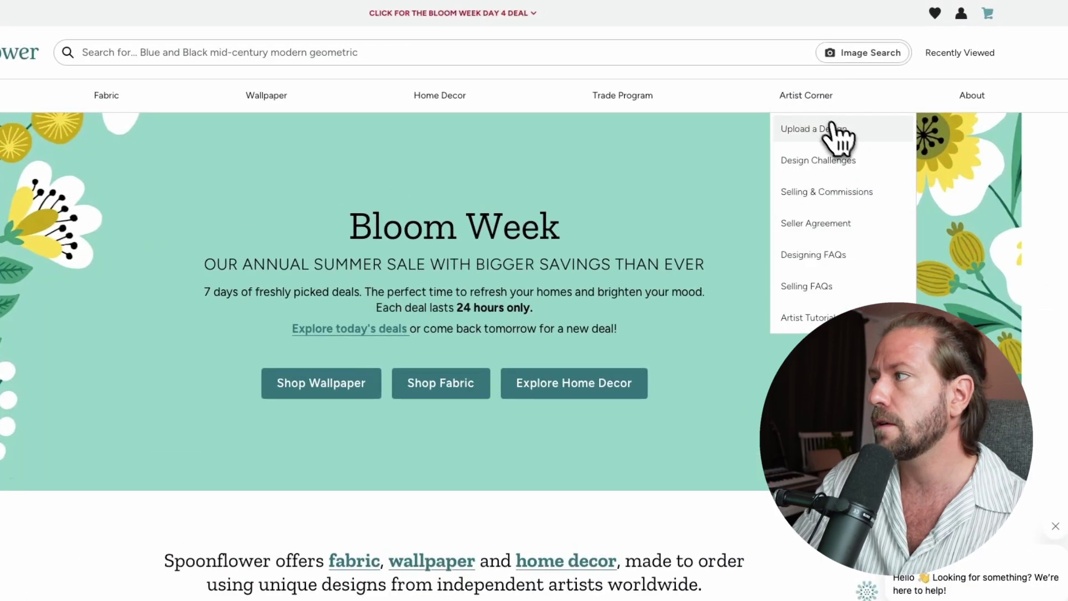
left_click(838, 130)
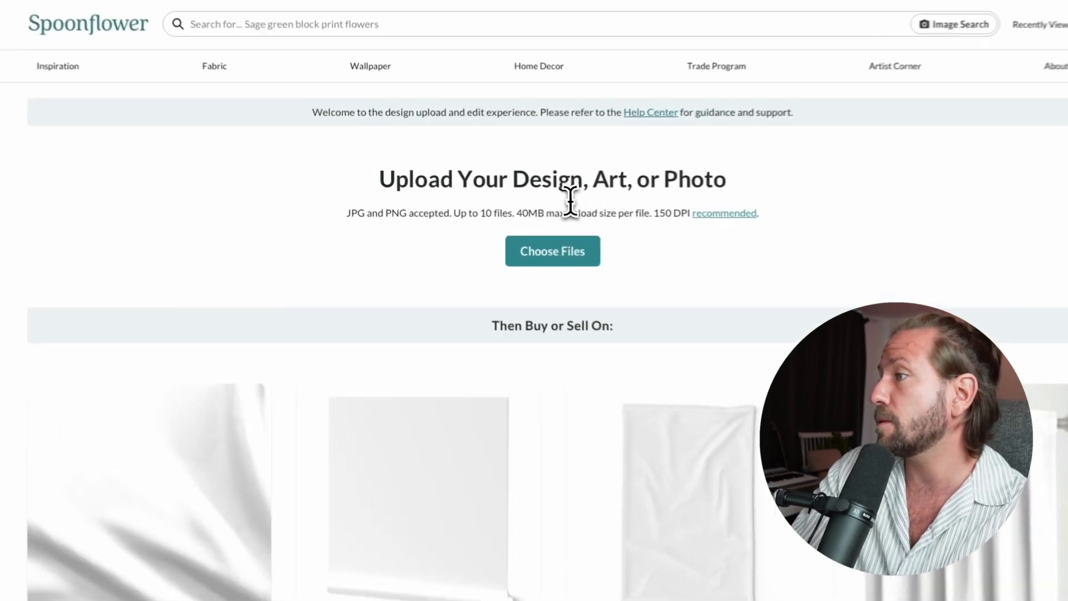
left_click_drag(546, 201, 604, 207)
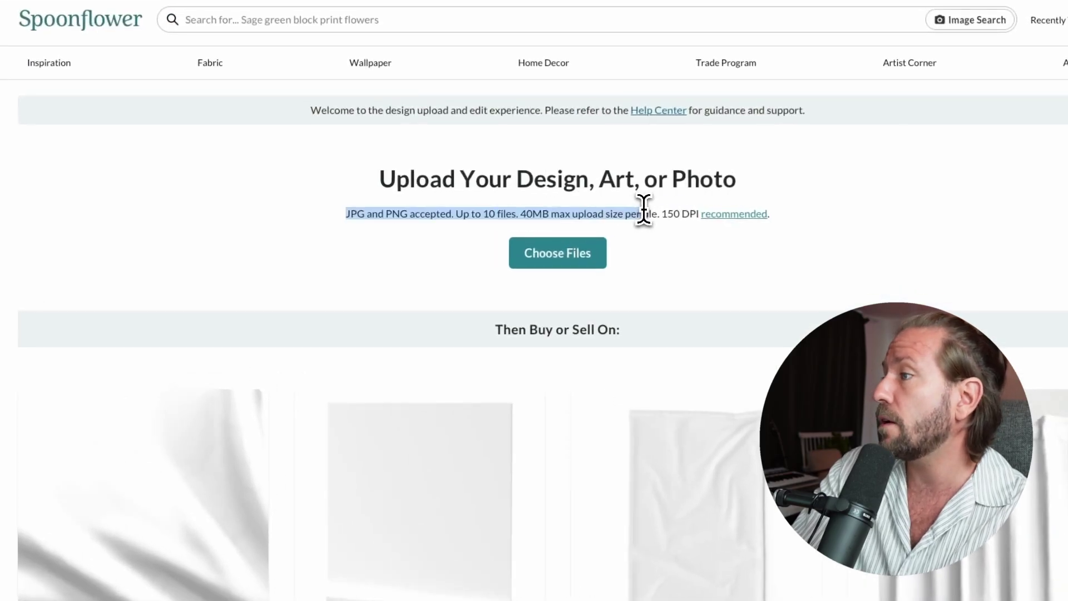
left_click(609, 208)
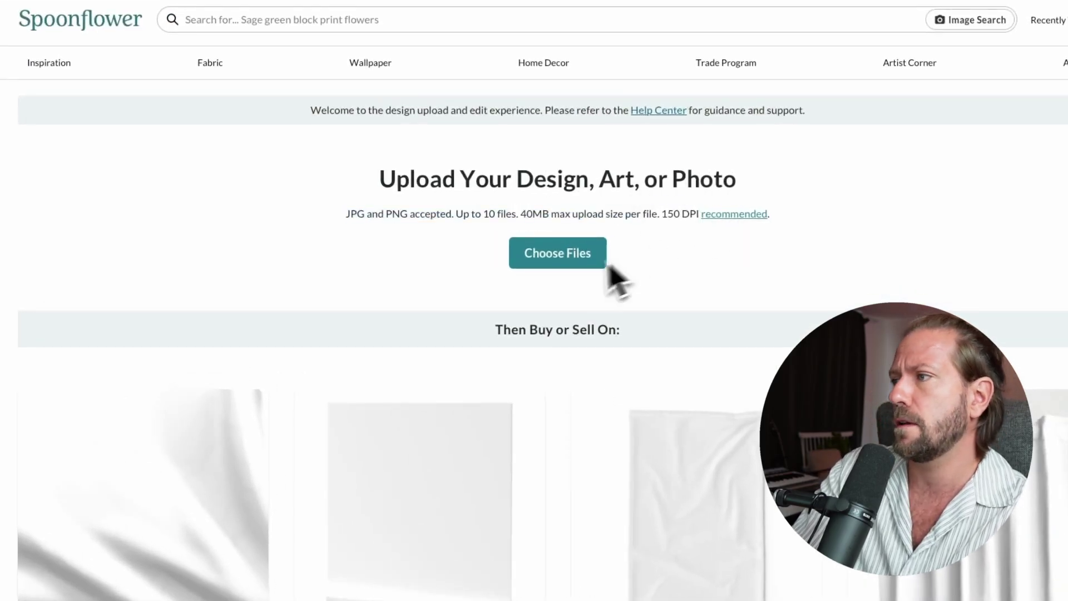
- Upload tile_p4Pythagorean_tiling_500x500.png from Downloads, agreeing to the terms
left_click(584, 267)
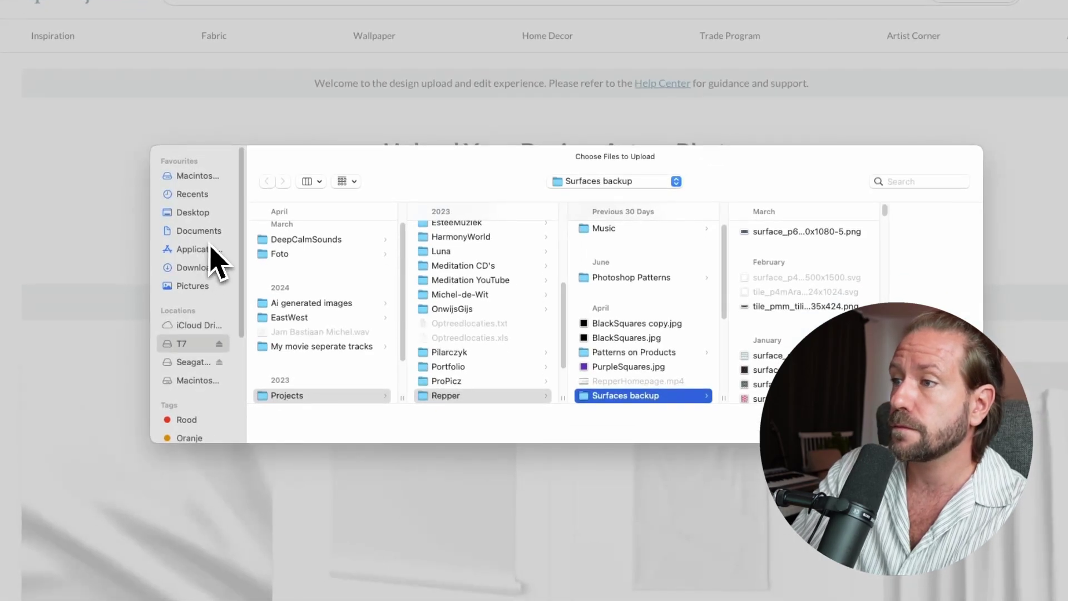
left_click(212, 270)
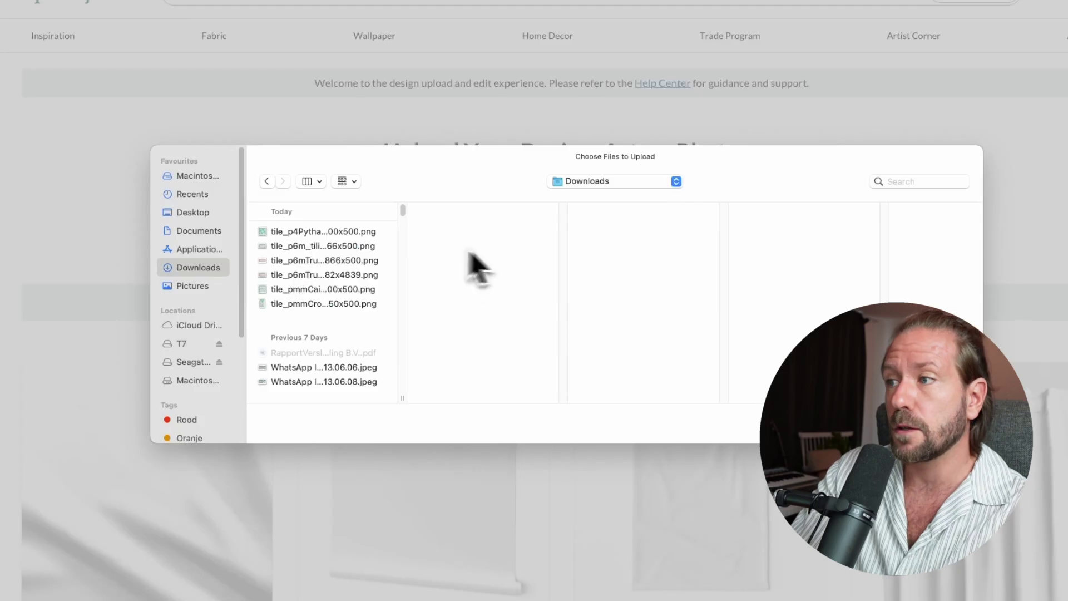
left_click(341, 232)
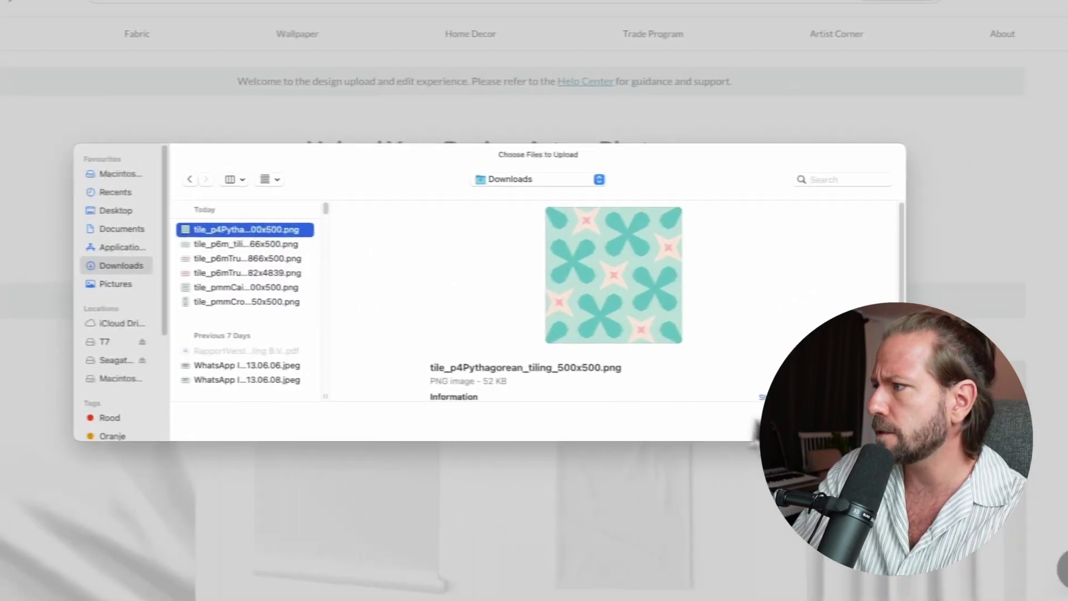
key("Return")
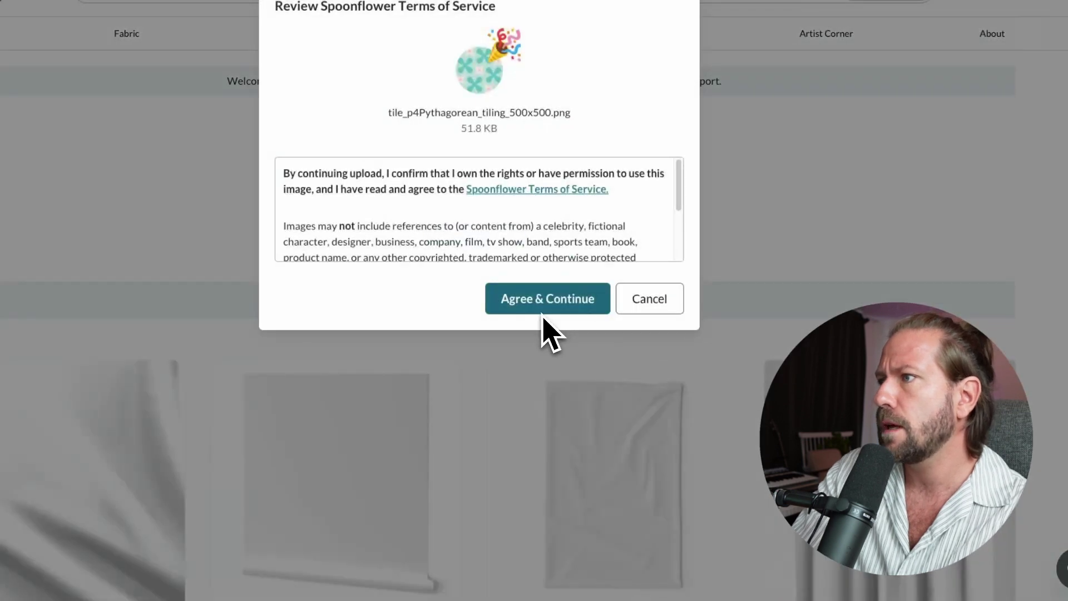
left_click(555, 312)
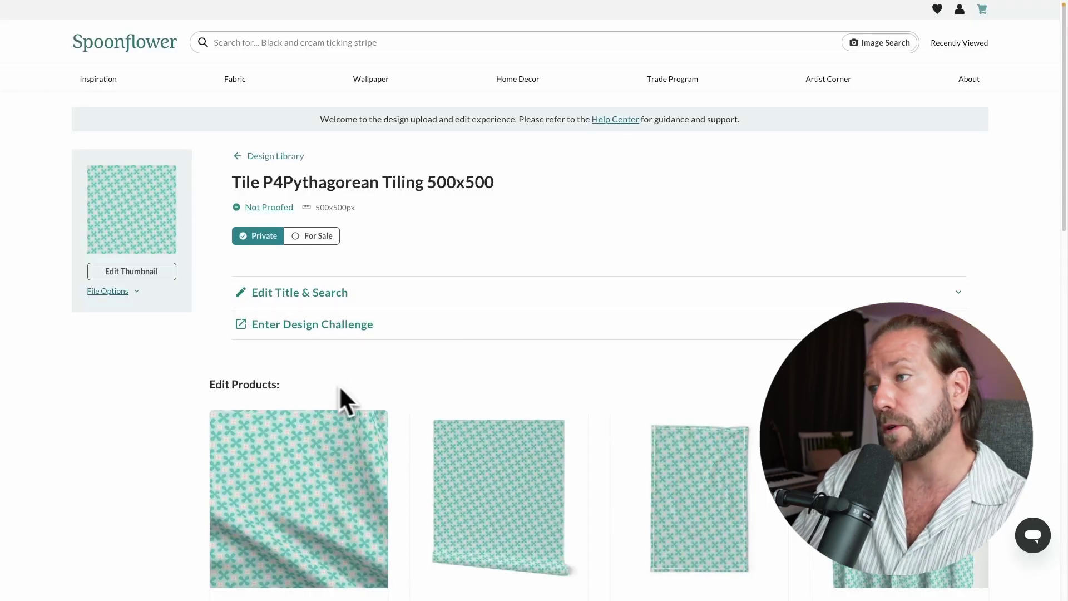
scroll(920, 244, "down", 1)
scroll(917, 253, "down", 3)
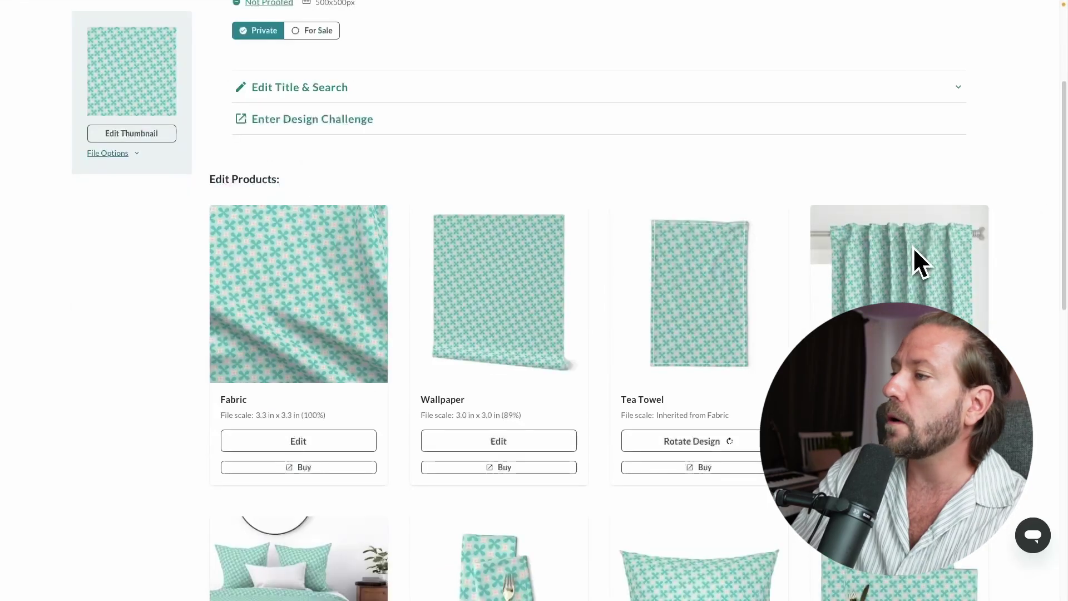
scroll(390, 299, "down", 4)
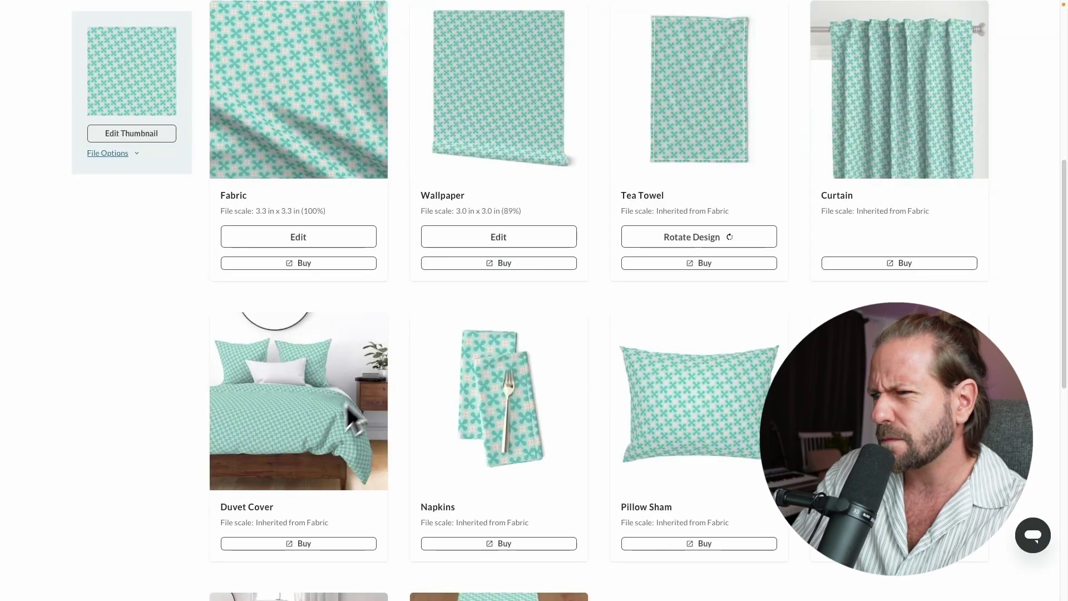
scroll(351, 412, "down", 3)
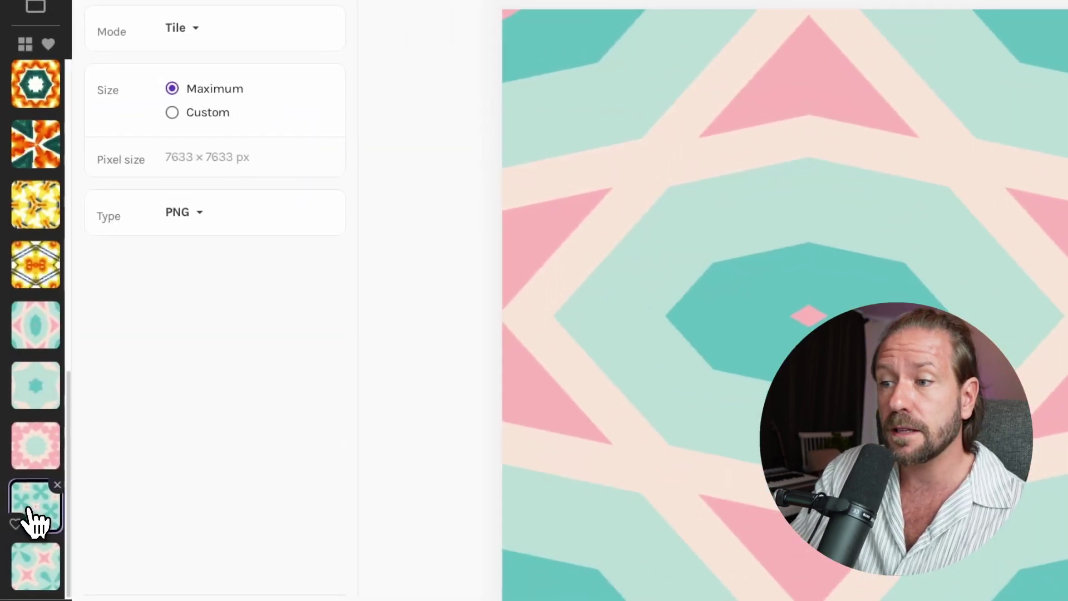
left_click(33, 503)
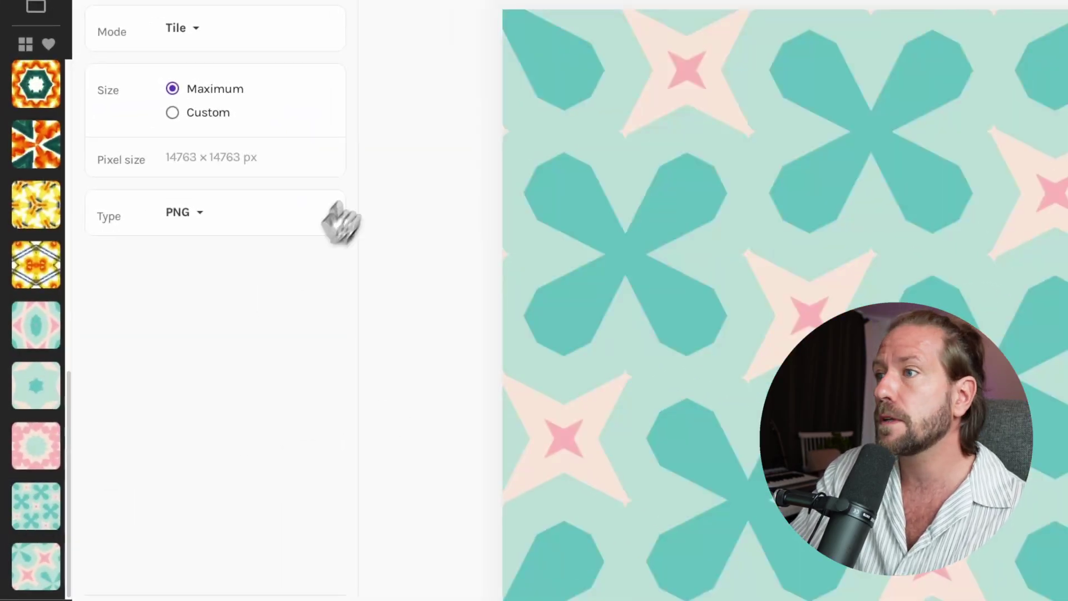
- Export the tile at a custom 1000 × 1000 pixel size
left_click(197, 114)
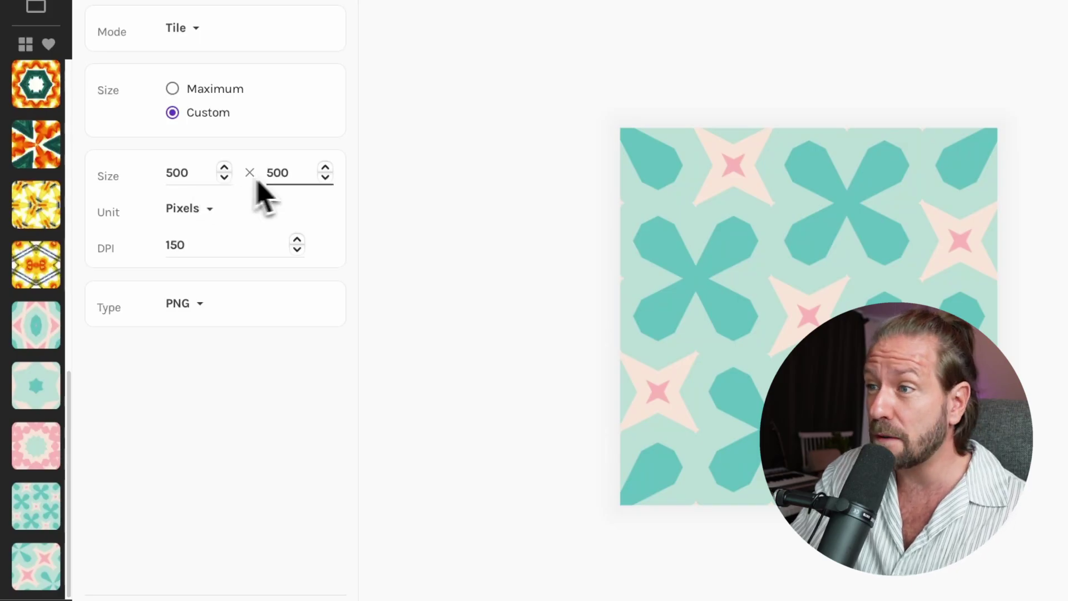
left_click(203, 177)
left_click_drag(203, 177, 167, 172)
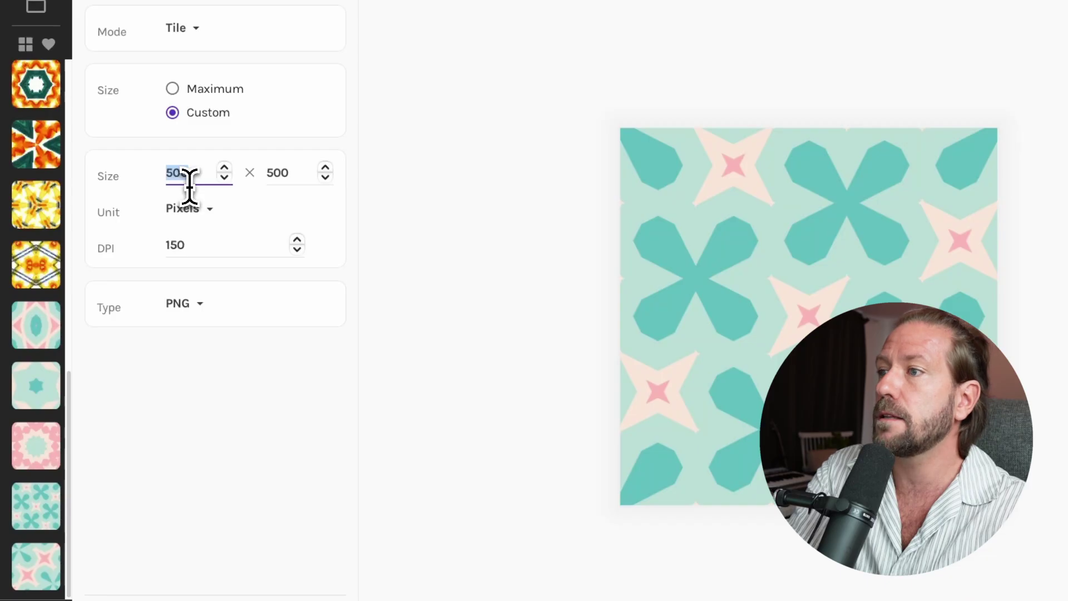
type("1000")
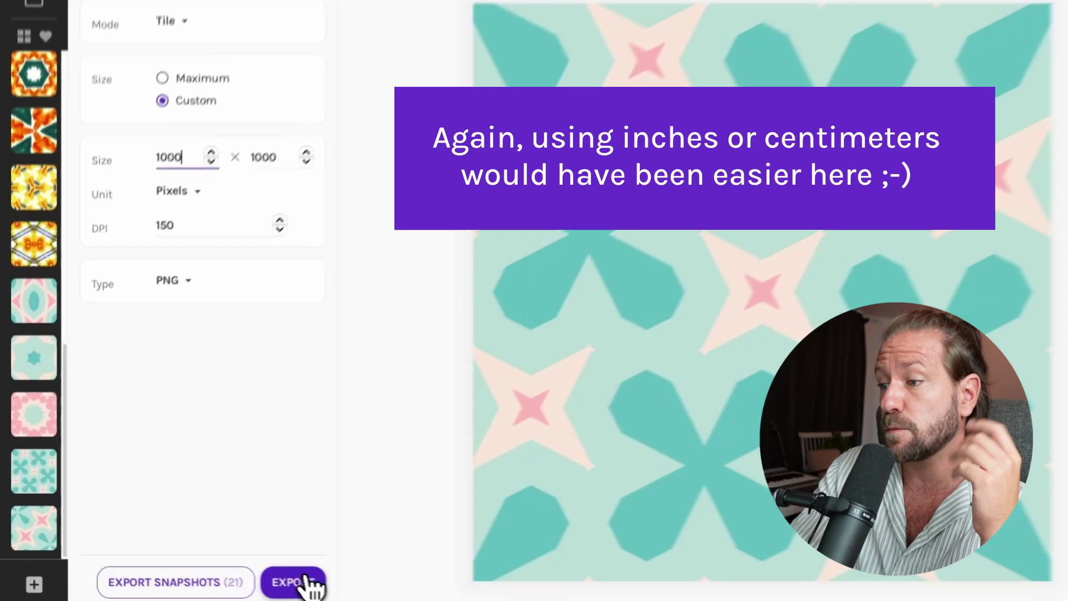
left_click(276, 576)
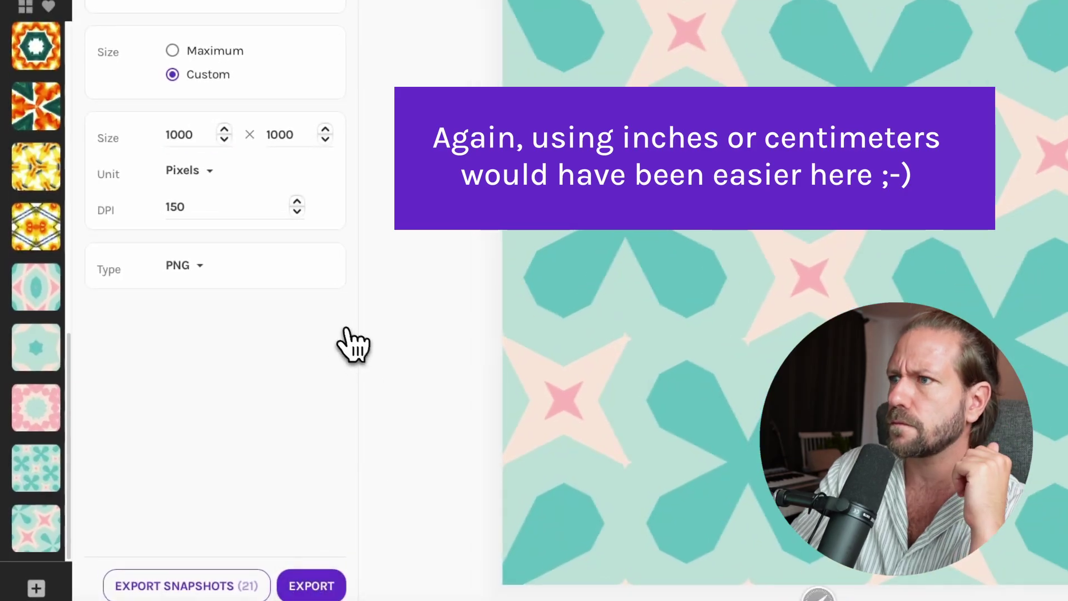
- Start changing the width to 2000, then export at Maximum size, 14763 × 14763 px
left_click(170, 135)
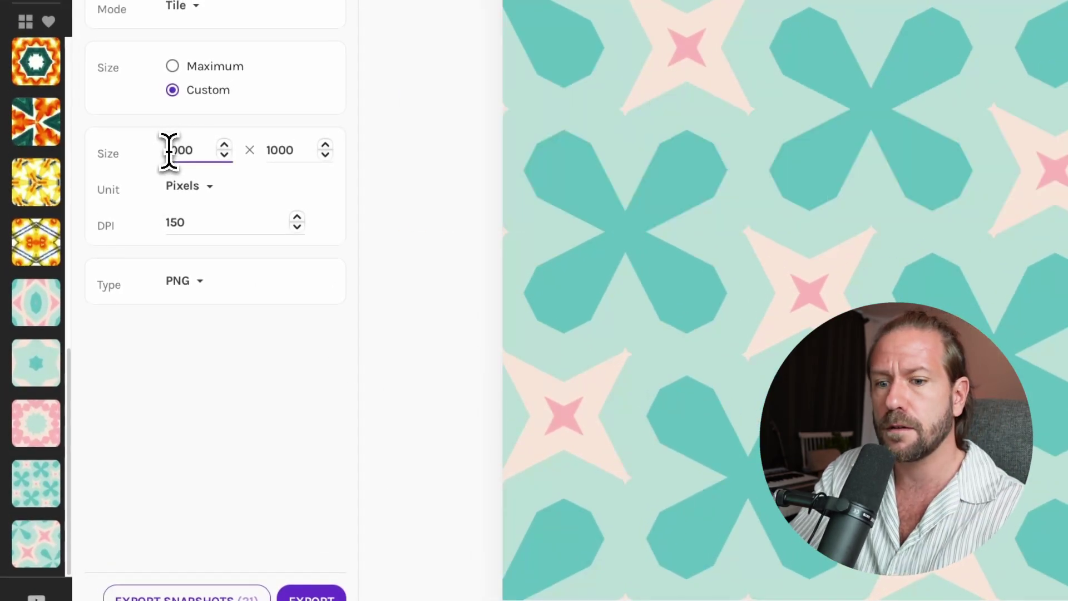
key("BackSpace")
type("2")
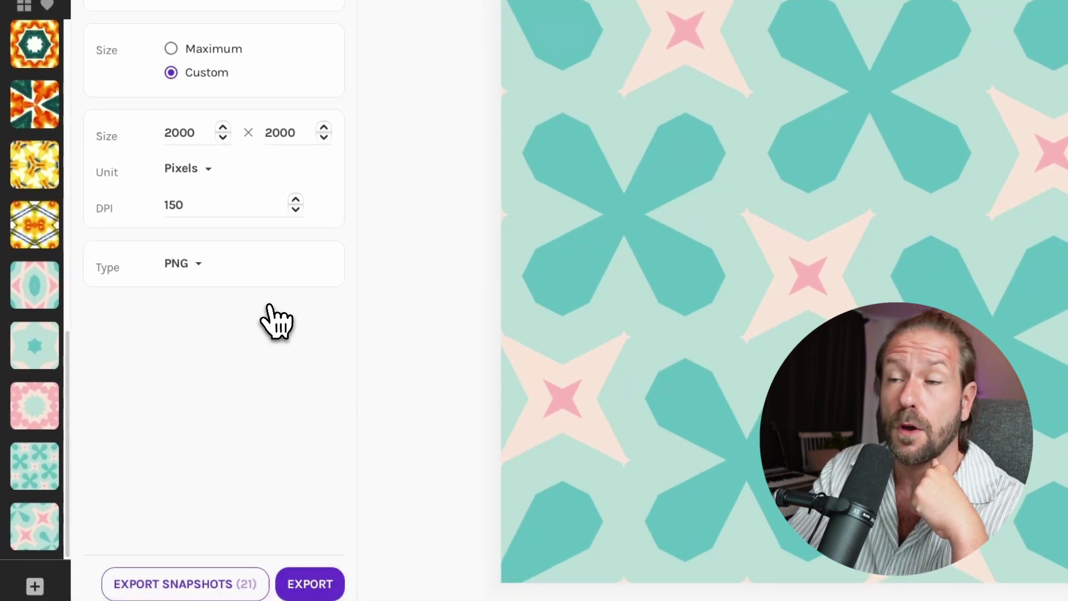
left_click(171, 49)
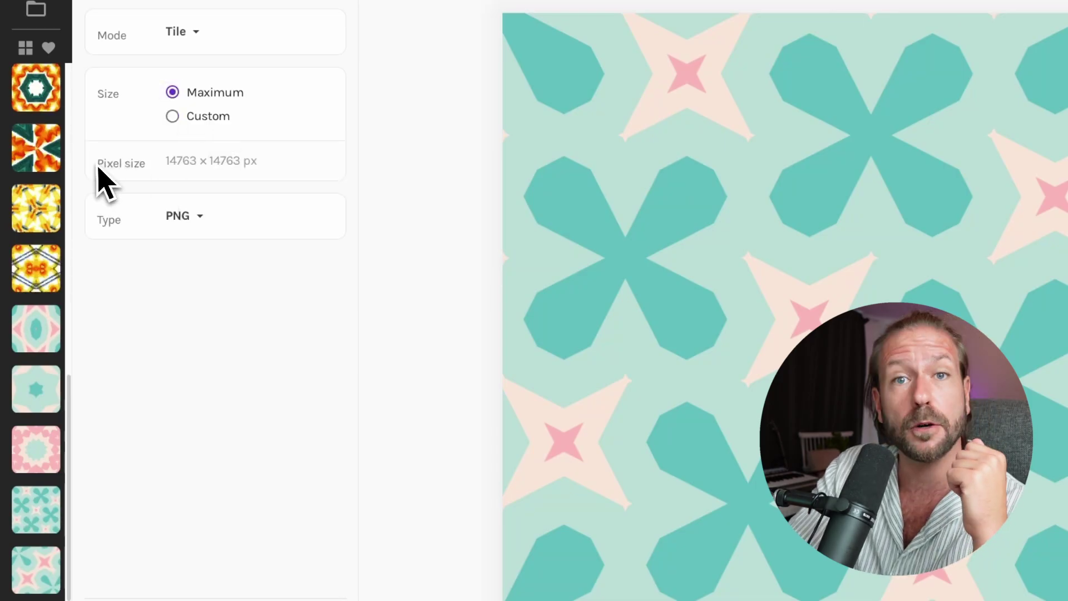
left_click_drag(216, 157, 156, 165)
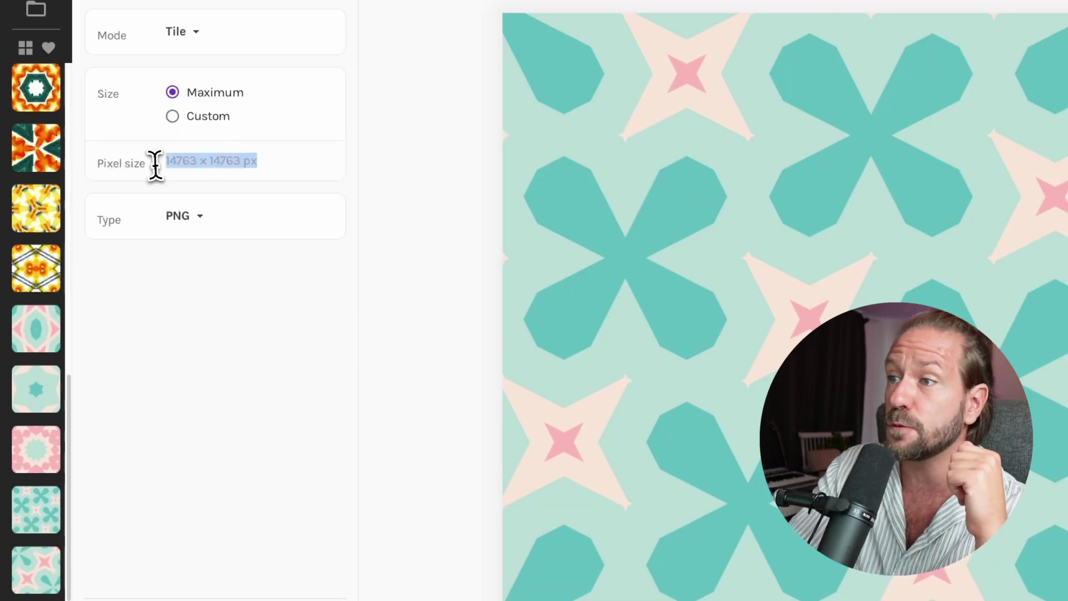
left_click(181, 164)
left_click_drag(292, 164, 184, 165)
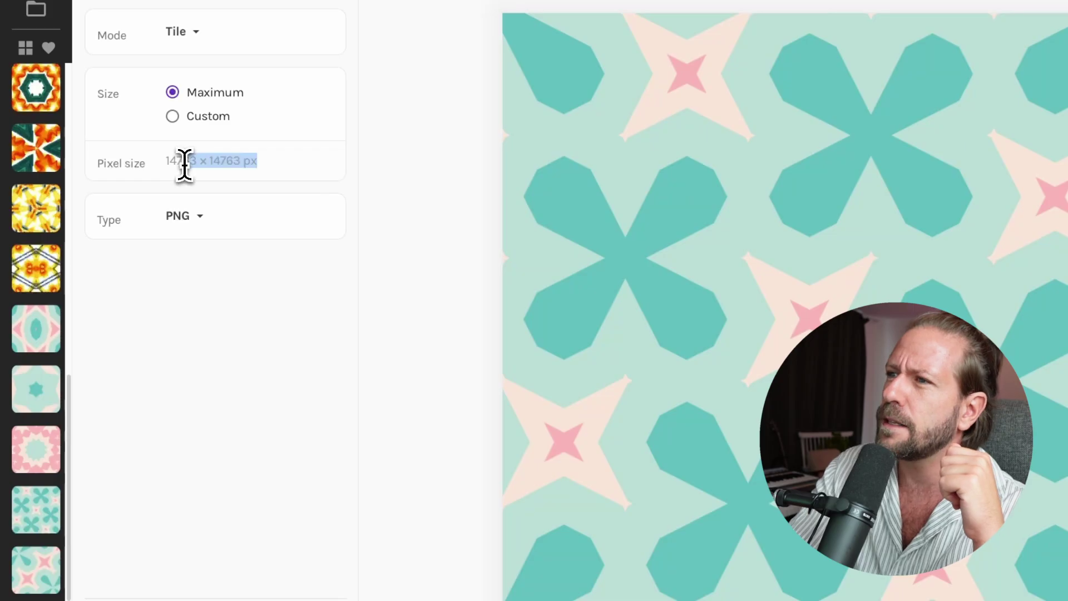
left_click(184, 165)
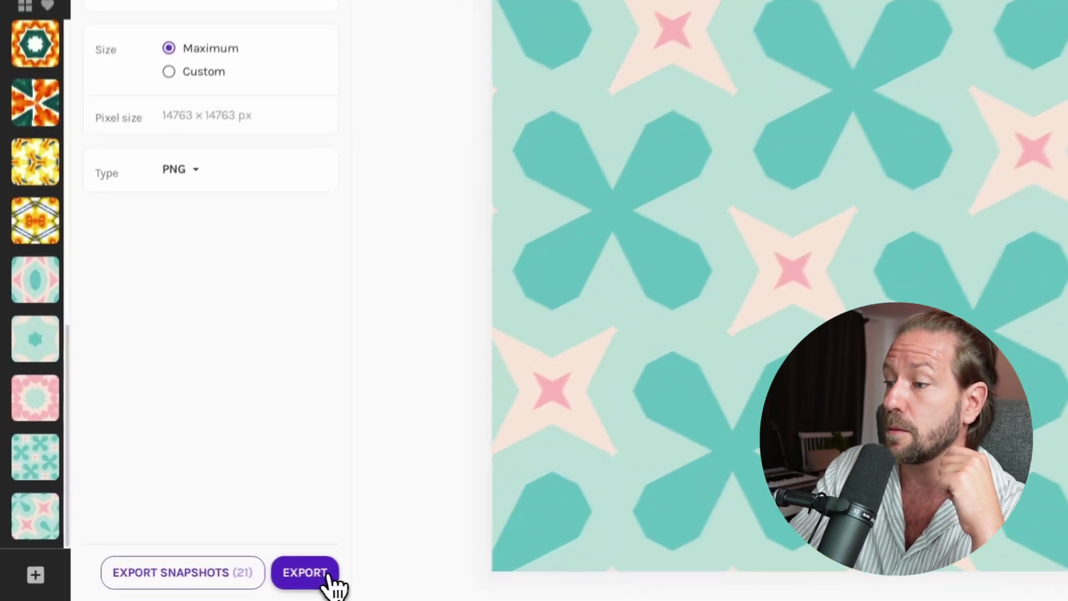
left_click(278, 583)
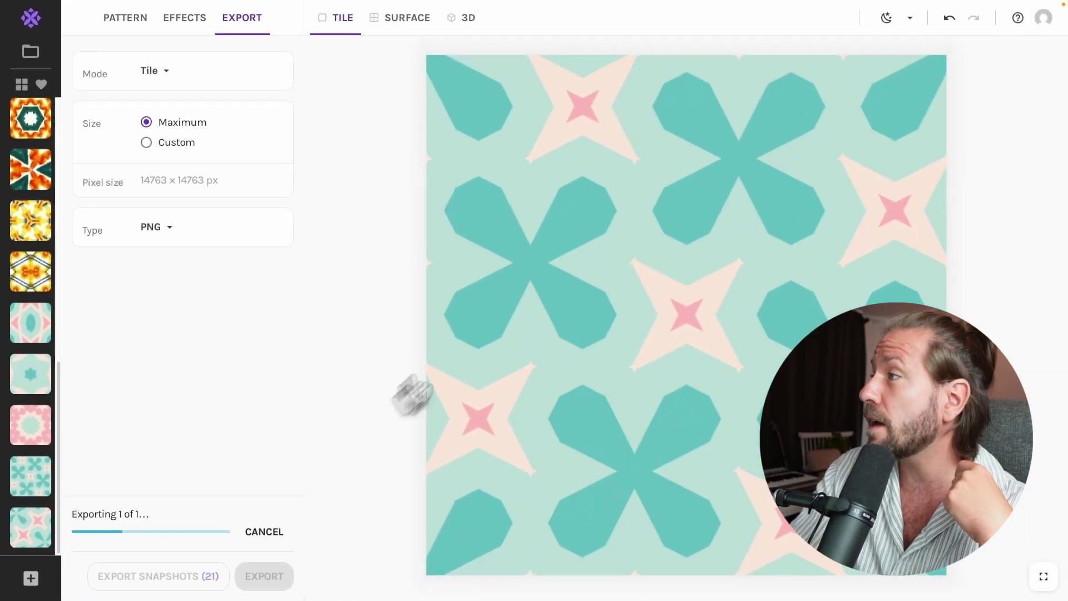
- Upload tile_p4Pythagorean_tiling_2000x2000.png as a new design and accept the upload terms
mouse_move(758, 19)
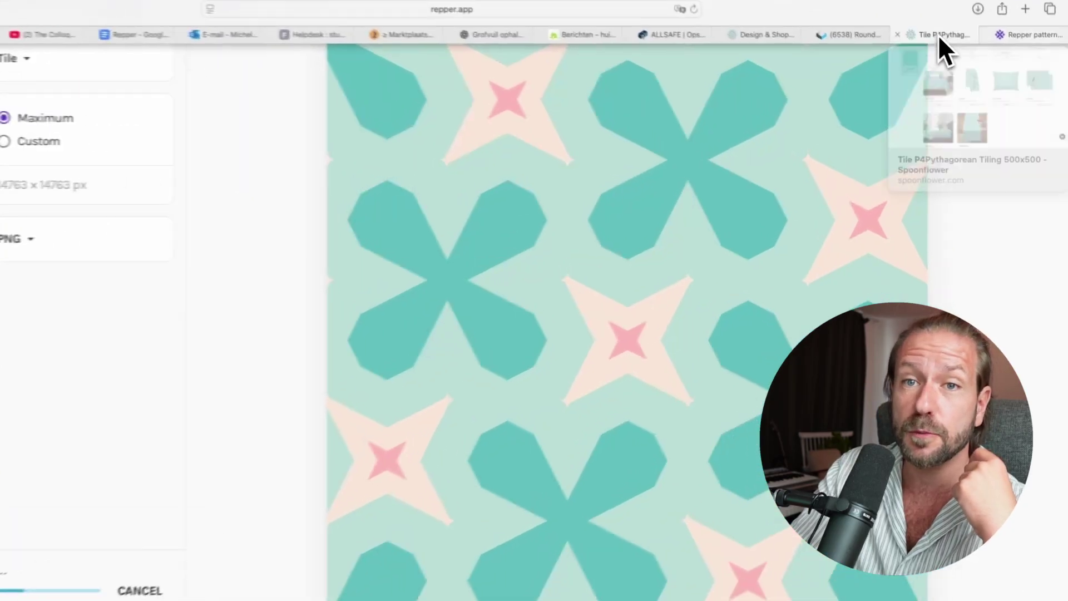
left_click(956, 50)
scroll(718, 437, "up", 10)
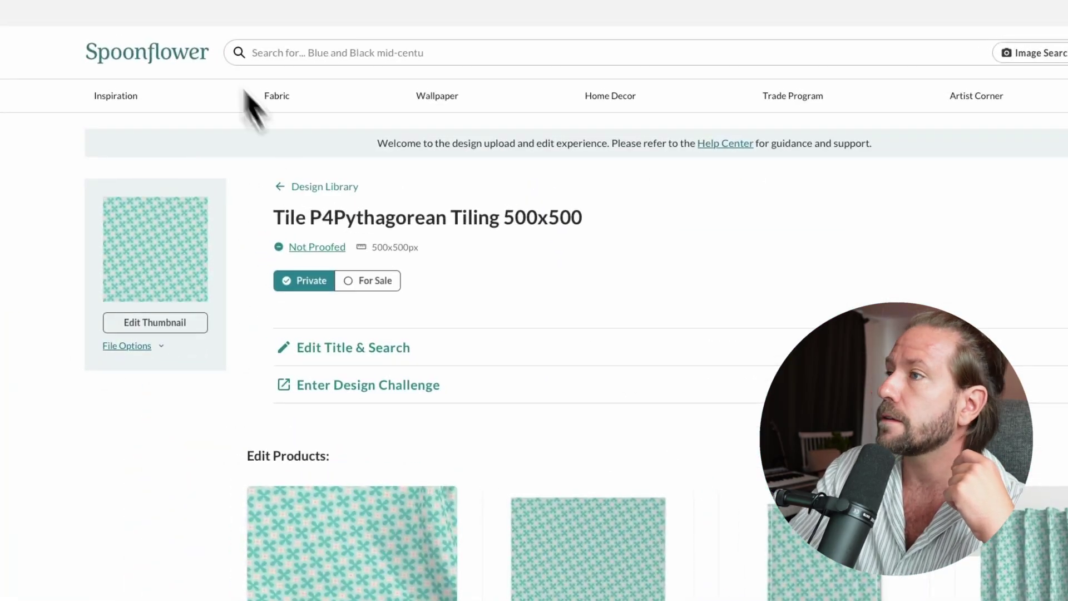
left_click(115, 33)
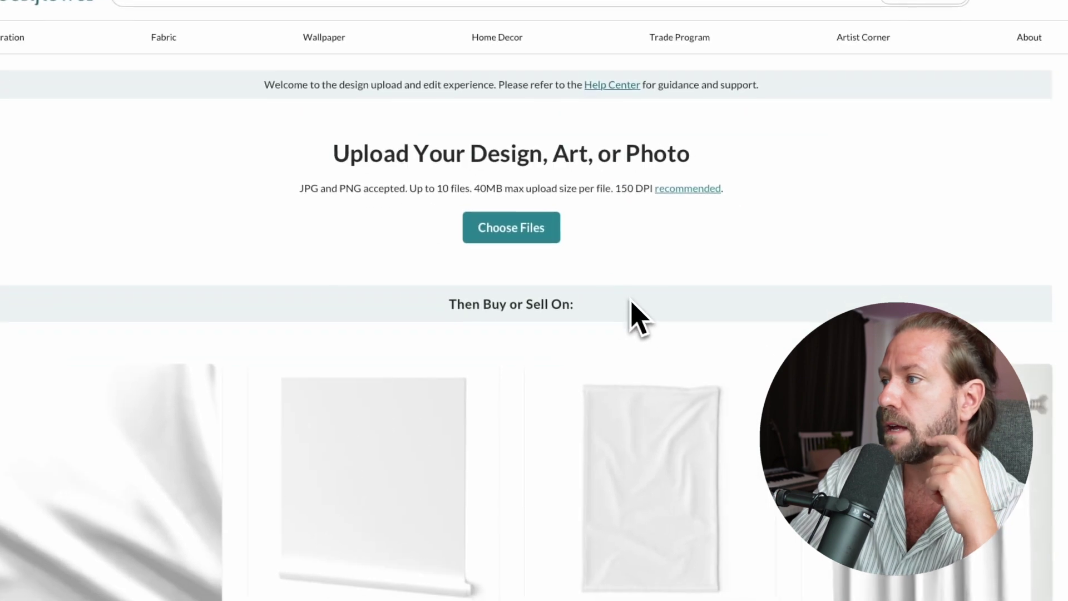
left_click(534, 233)
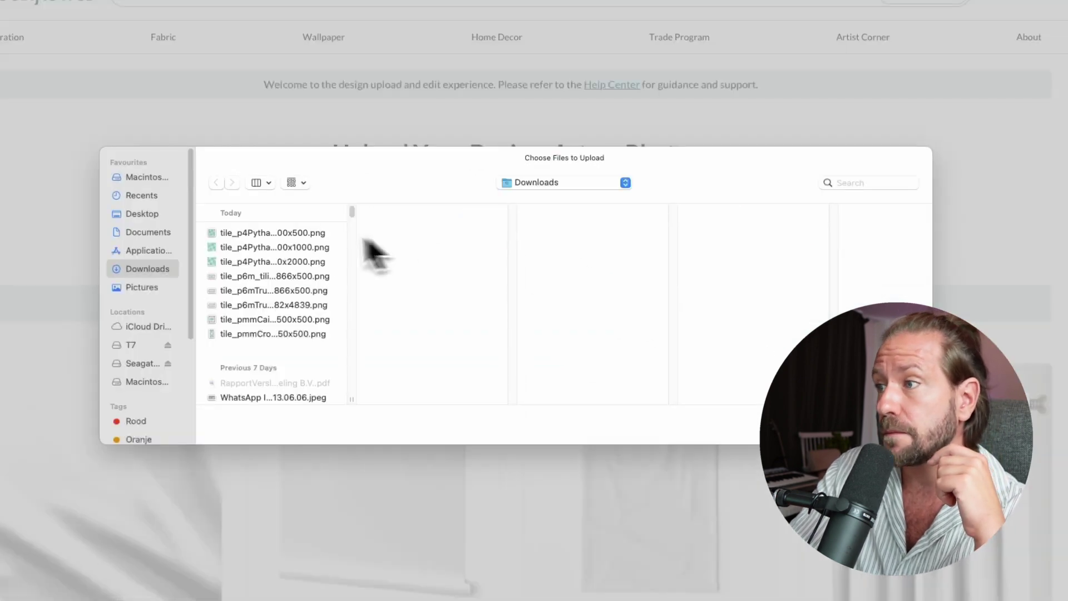
left_click(311, 234)
left_click(320, 263)
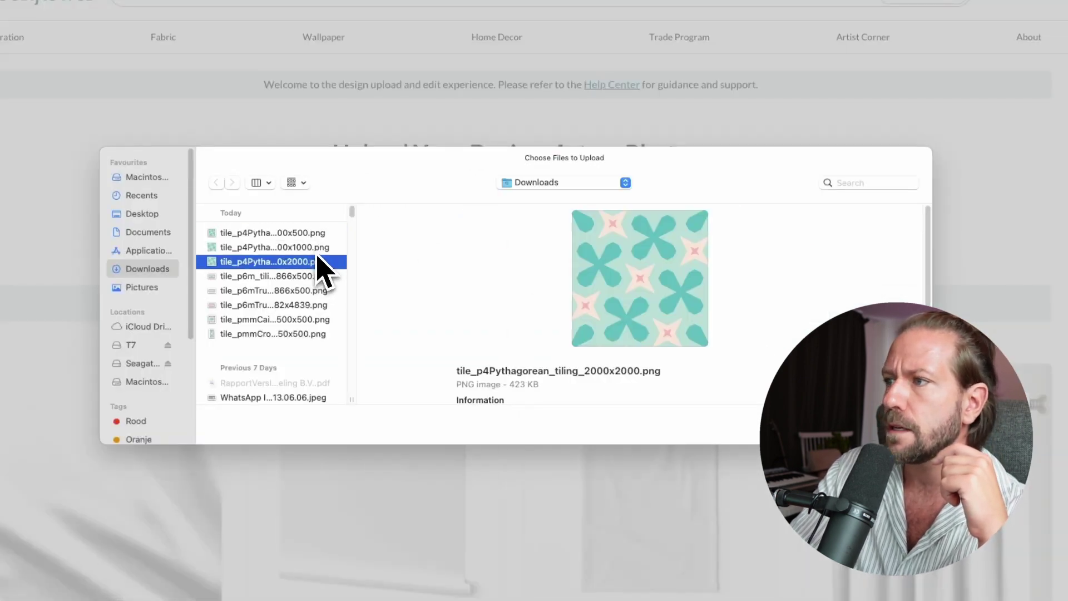
left_click(317, 251)
left_click(321, 262)
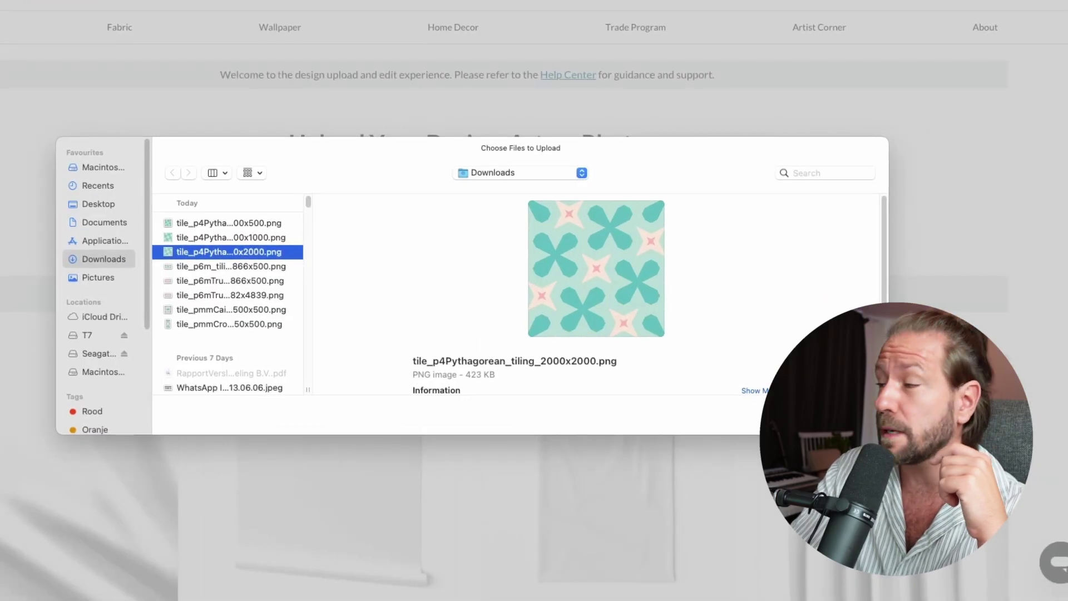
key("Return")
left_click(552, 304)
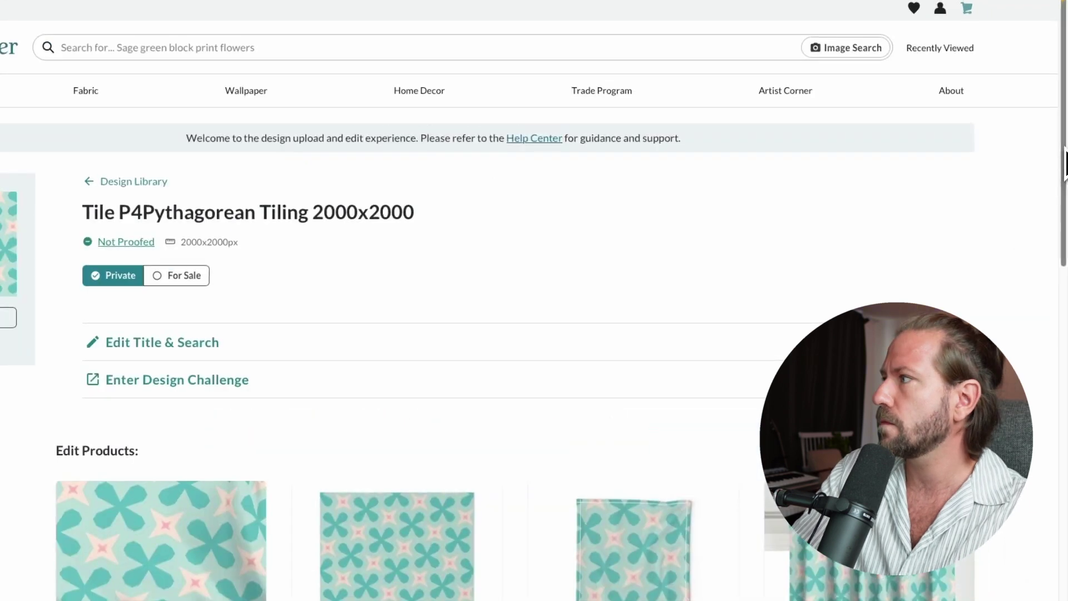
- Review the 2000x2000px design's fabric, wallpaper and home-decor product mockups
left_click_drag(1065, 148, 1018, 298)
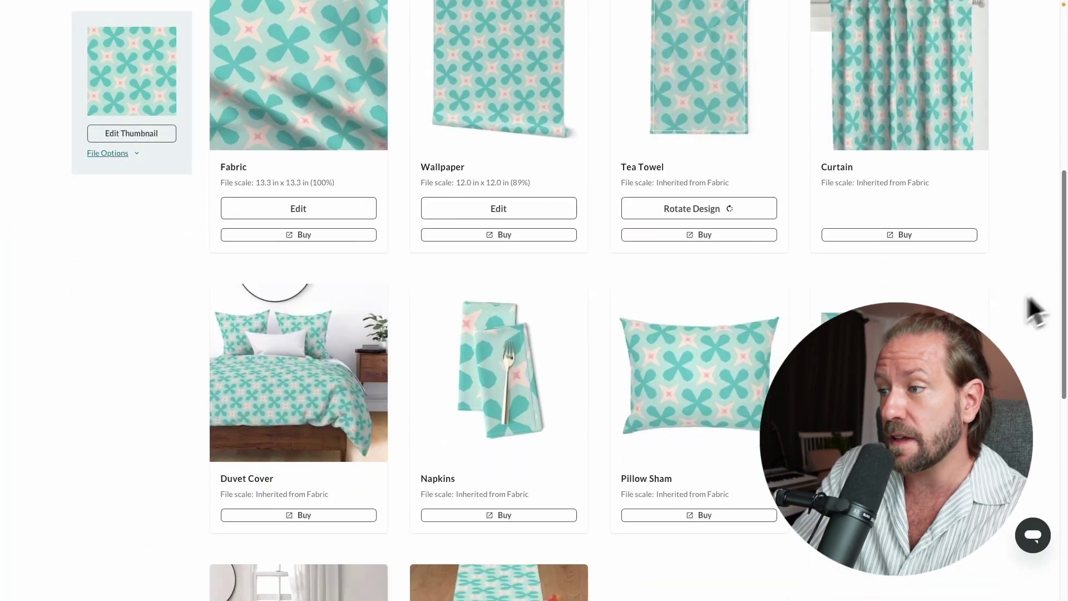
scroll(1015, 311, "down", 3)
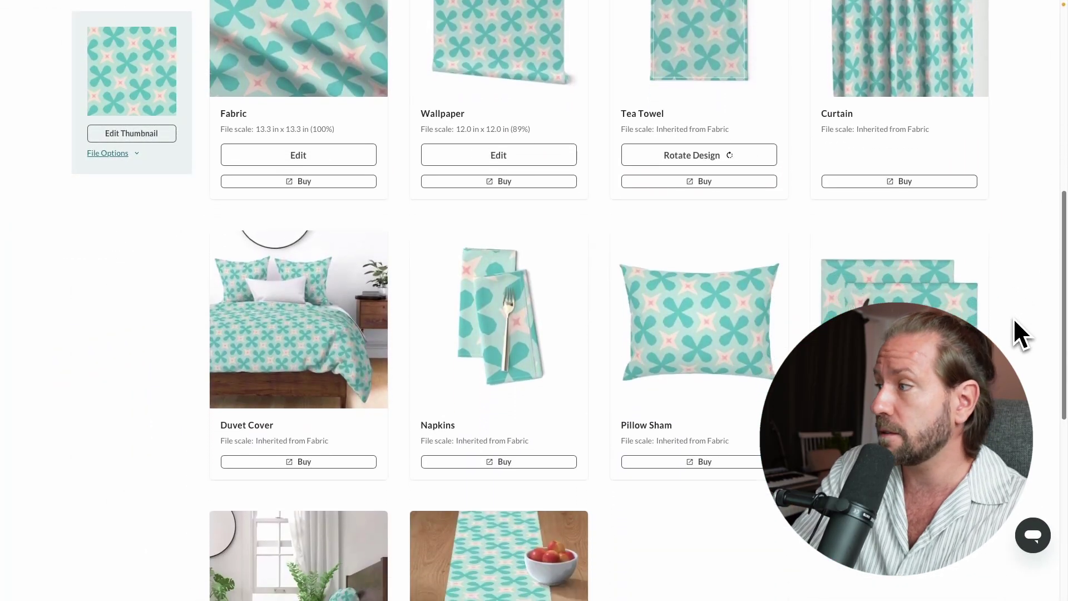
scroll(1011, 356, "down", 1)
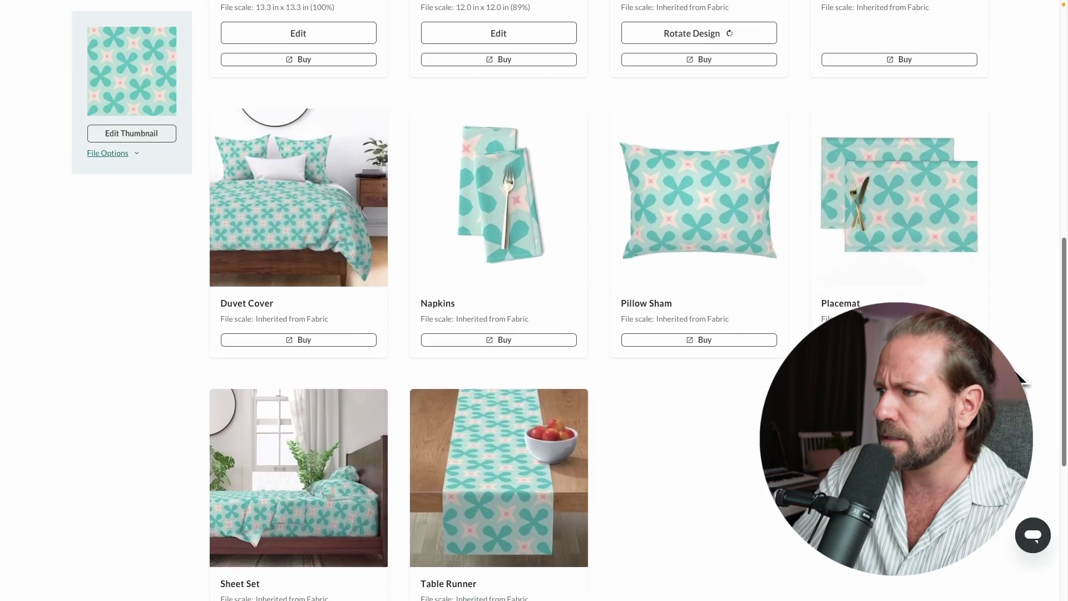
scroll(1023, 384, "up", 9)
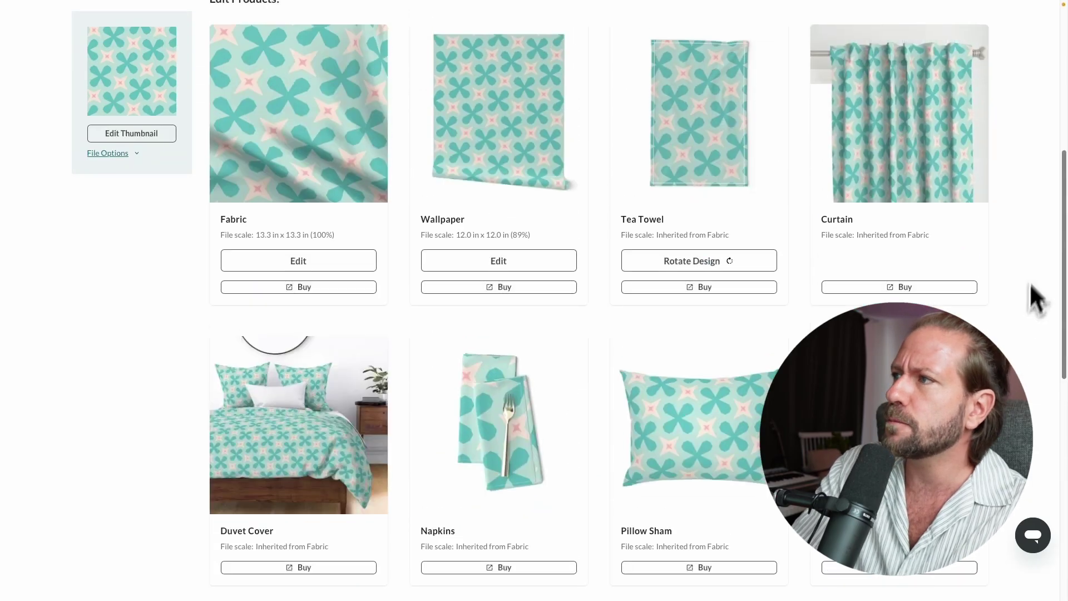
scroll(1028, 217, "down", 4)
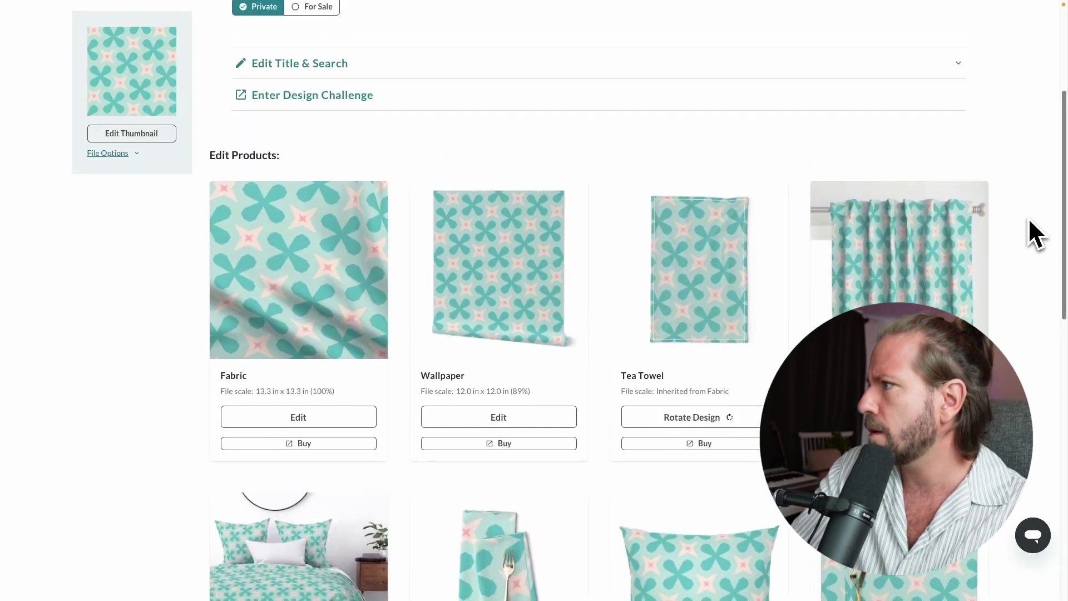
scroll(1013, 284, "down", 1)
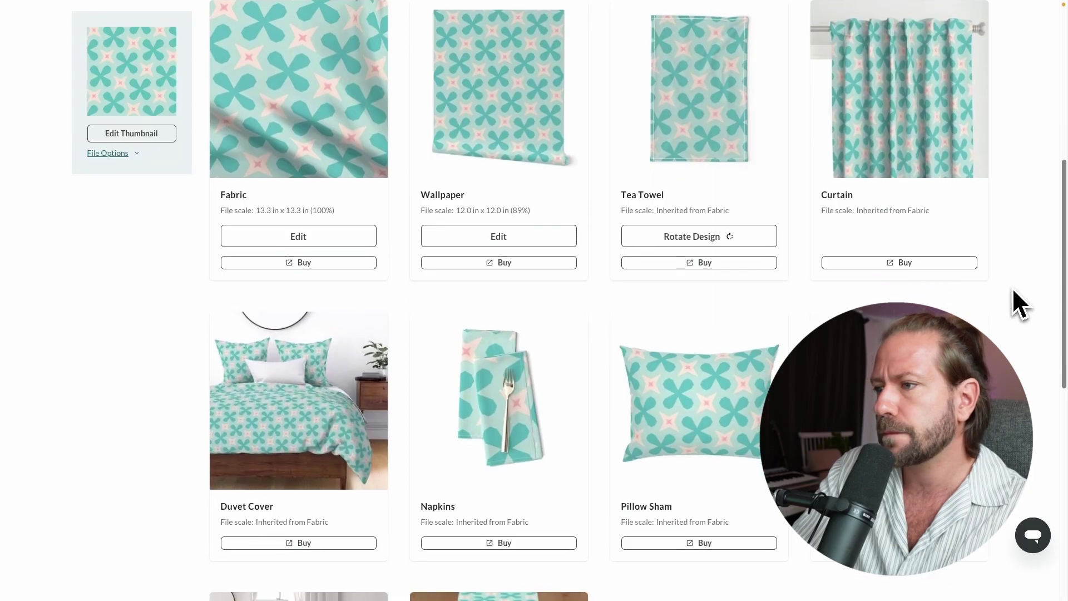
scroll(1012, 297, "down", 1)
scroll(1011, 313, "down", 4)
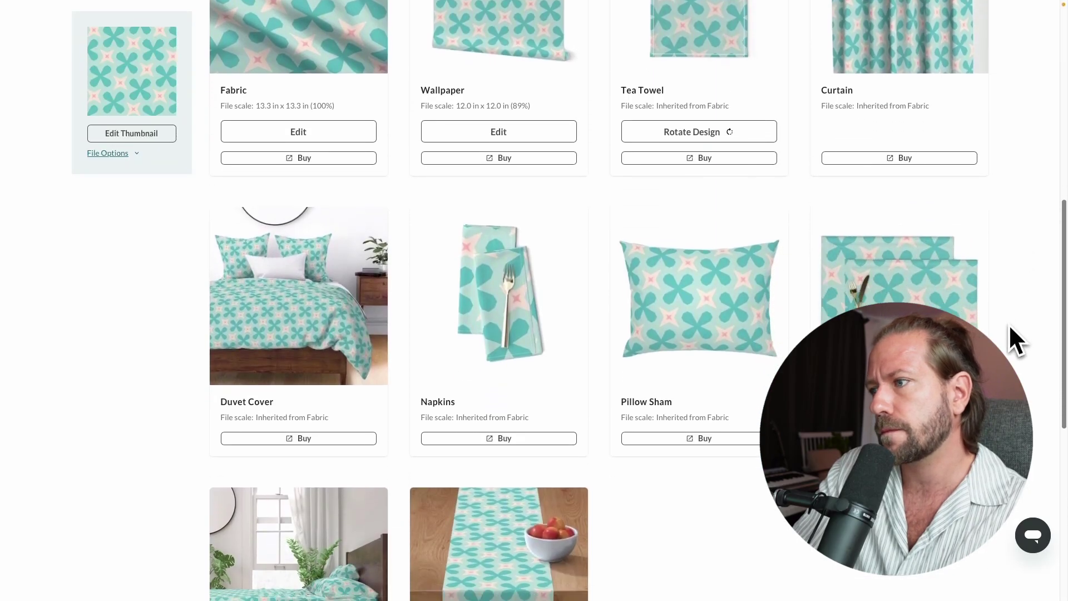
scroll(599, 312, "down", 1)
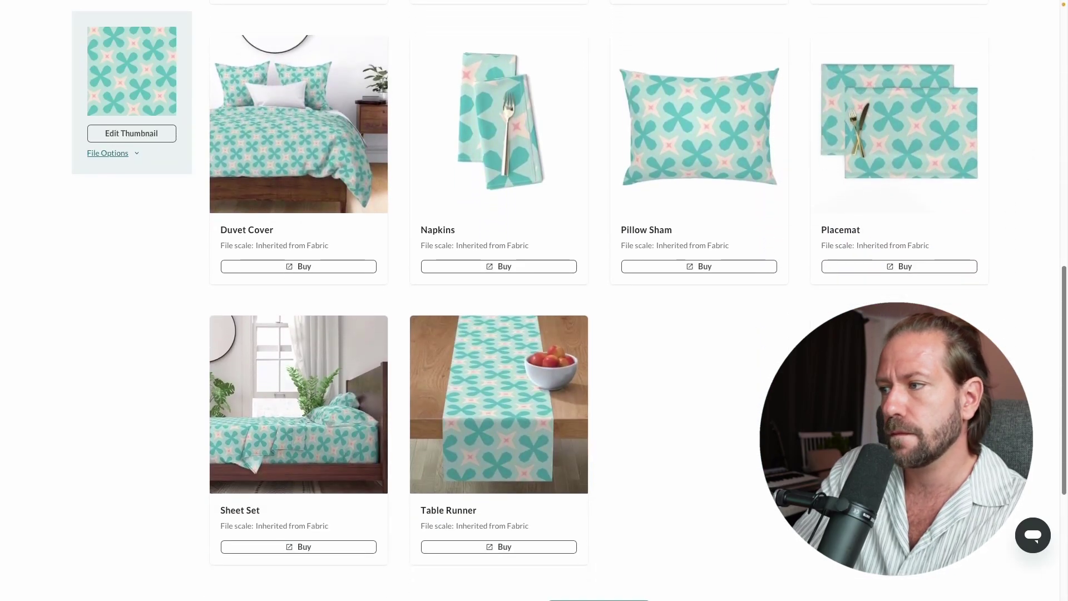
scroll(599, 312, "down", 1)
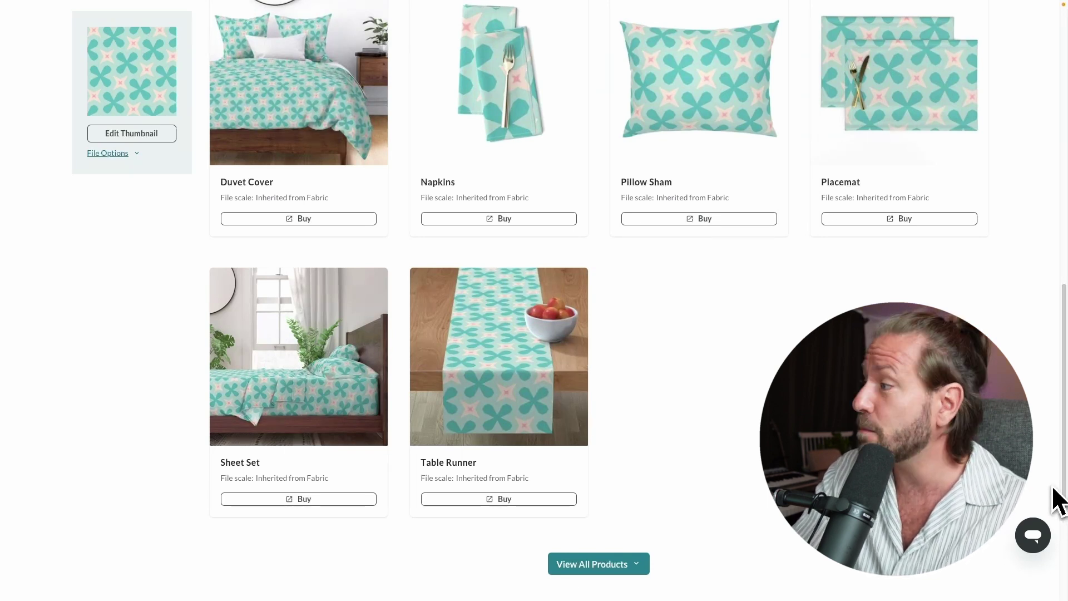
scroll(1056, 374, "up", 10)
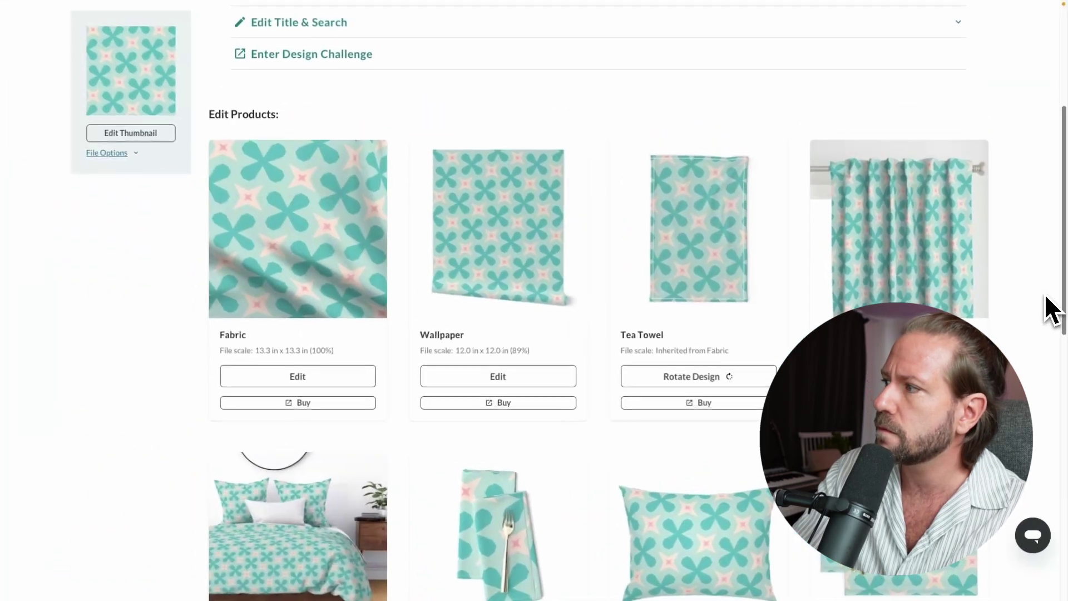
scroll(1051, 301, "up", 4)
scroll(1062, 233, "up", 3)
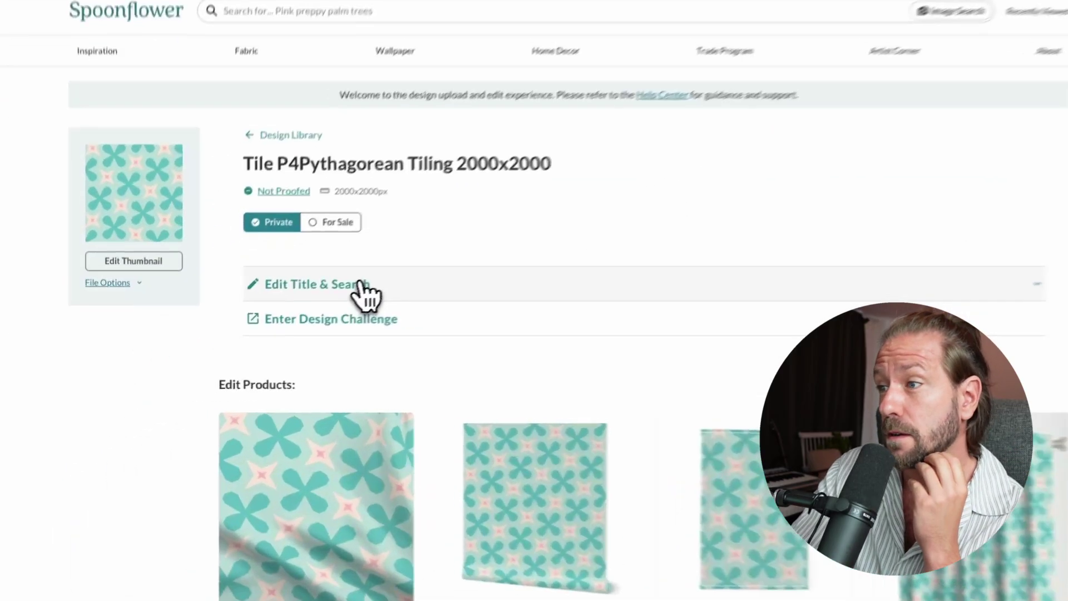
- Replace the design's title with 'Teal and pink' in Edit Title & Search
left_click(340, 294)
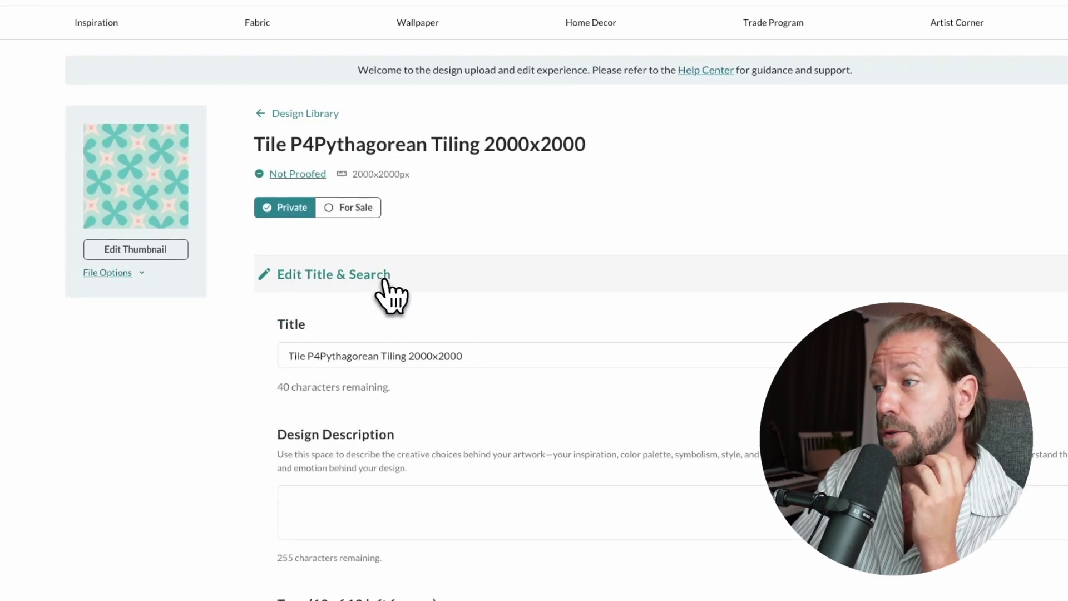
left_click_drag(503, 356, 214, 356)
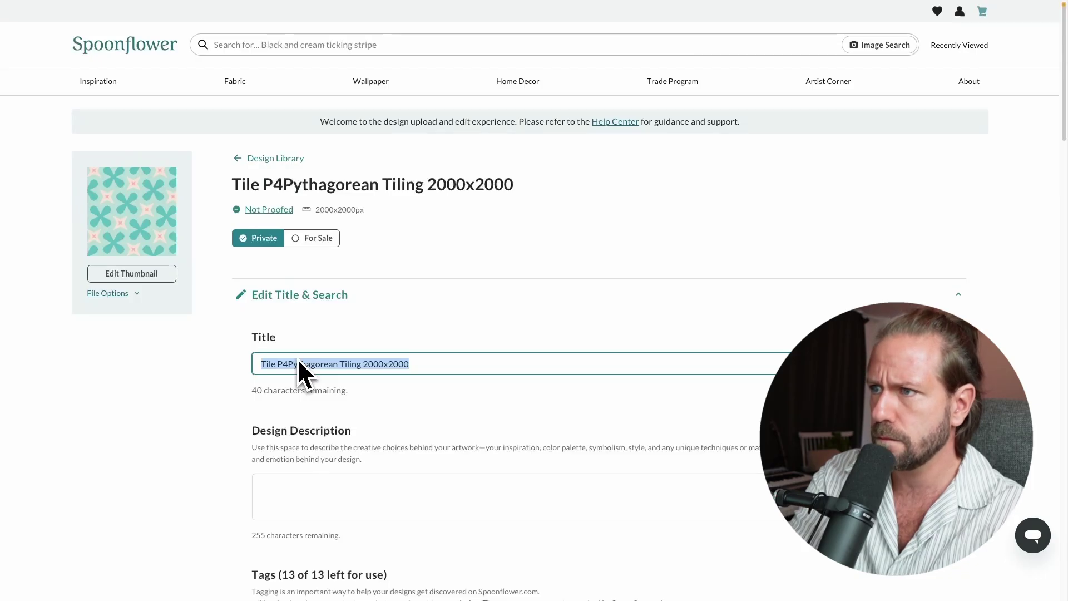
type("Teal and pink")
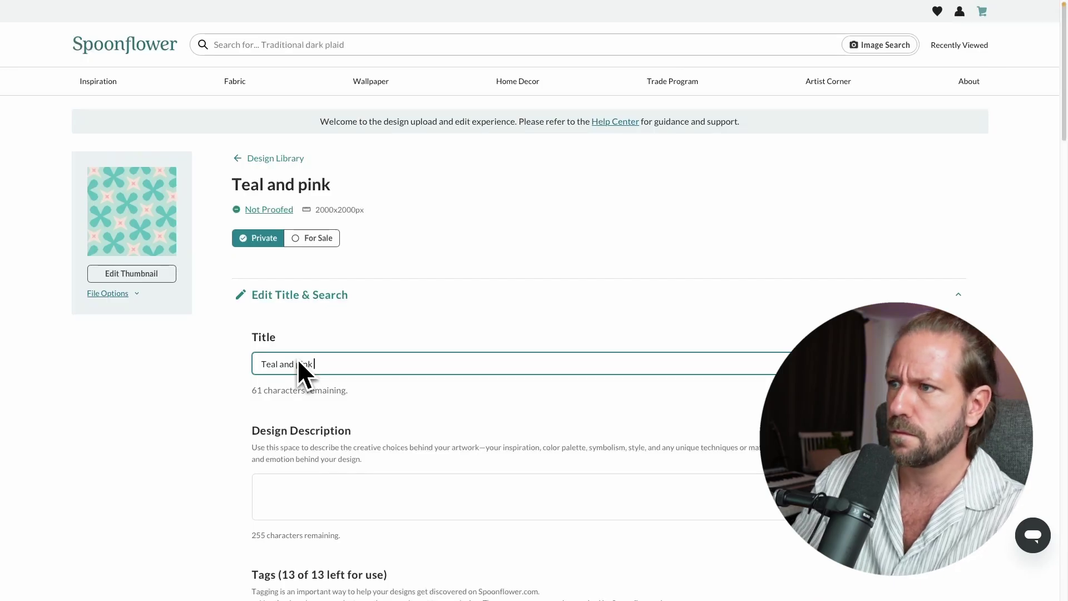
scroll(333, 358, "down", 3)
left_click(358, 307)
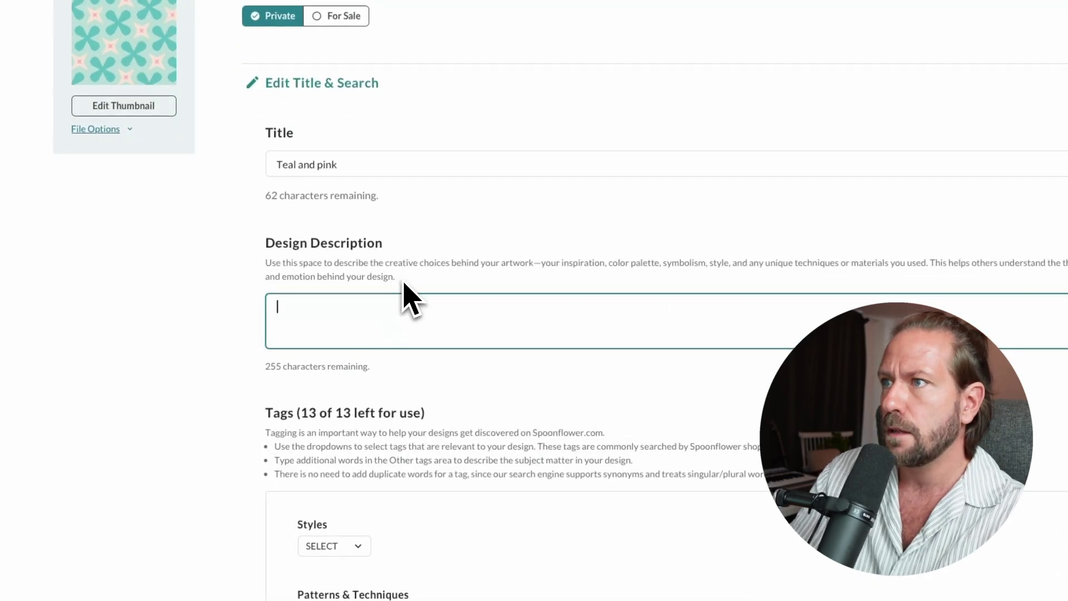
- Describe it as a teal and pink modern Repper pattern, excellent for wallpapers and textiles
type("Teal and p")
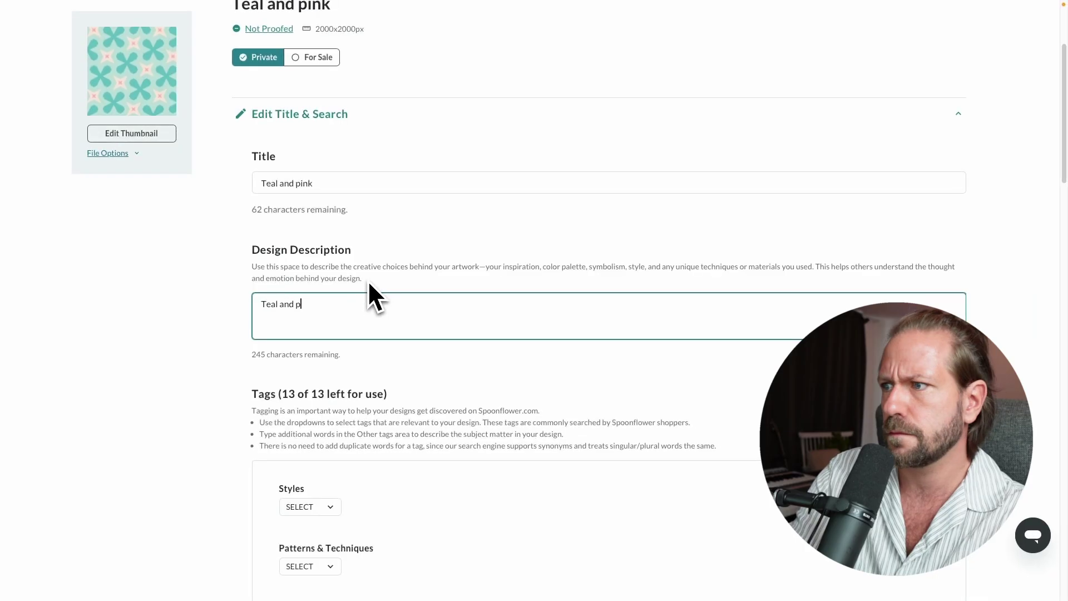
type("ink")
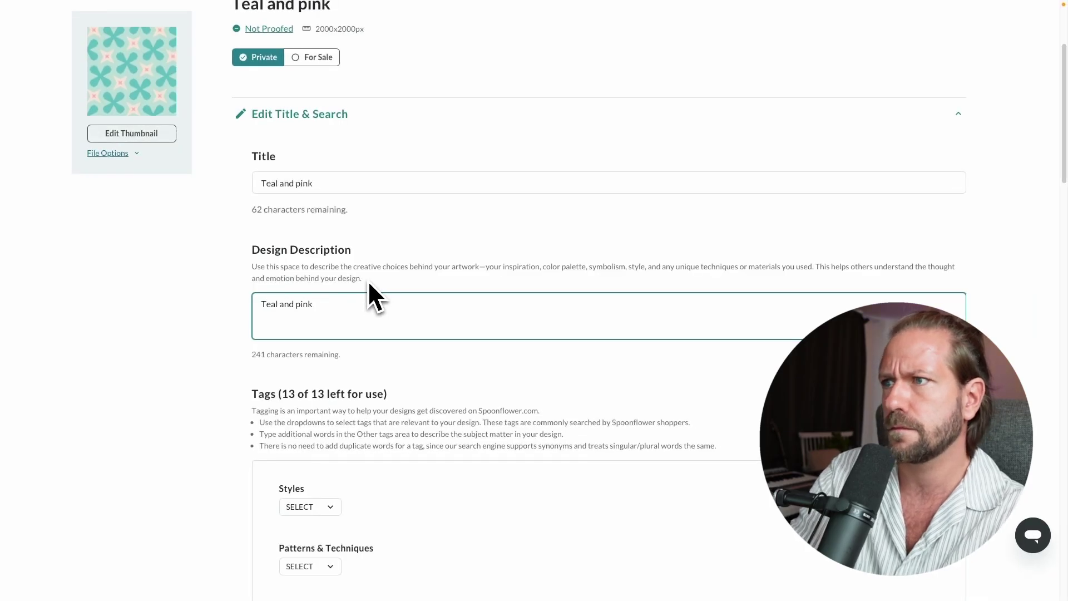
key("BackSpace")
type(", modern pattern ")
type("t")
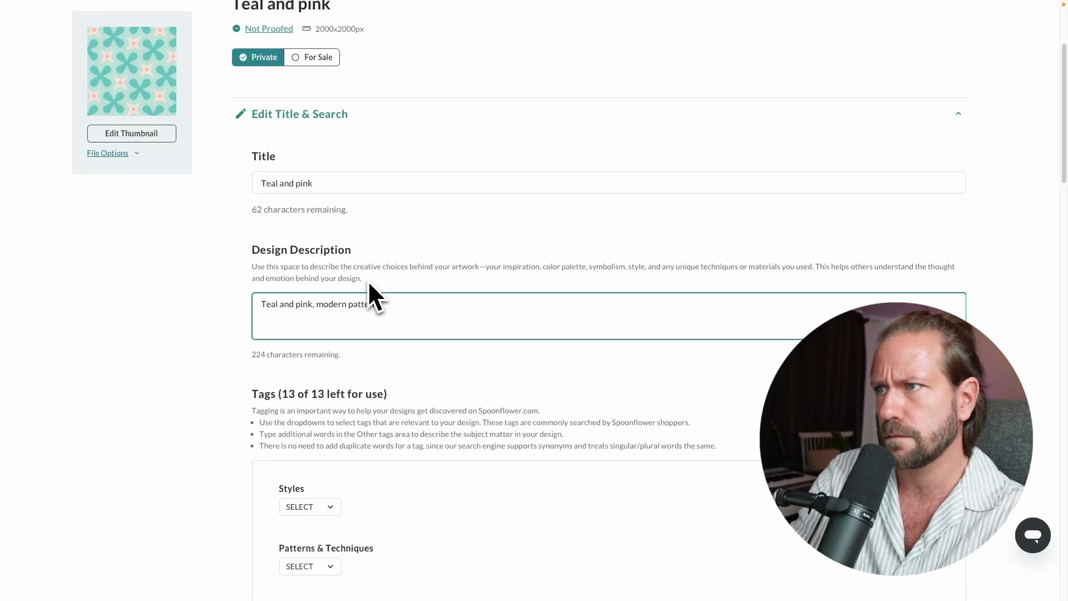
type("hat was created in pattern design")
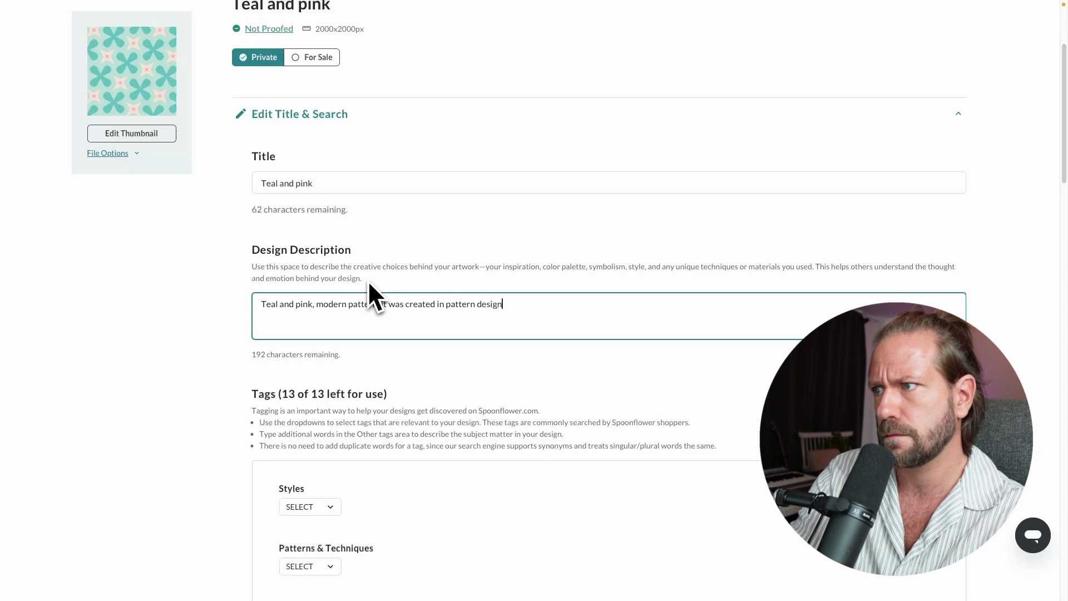
type(" tool Repper. Modern")
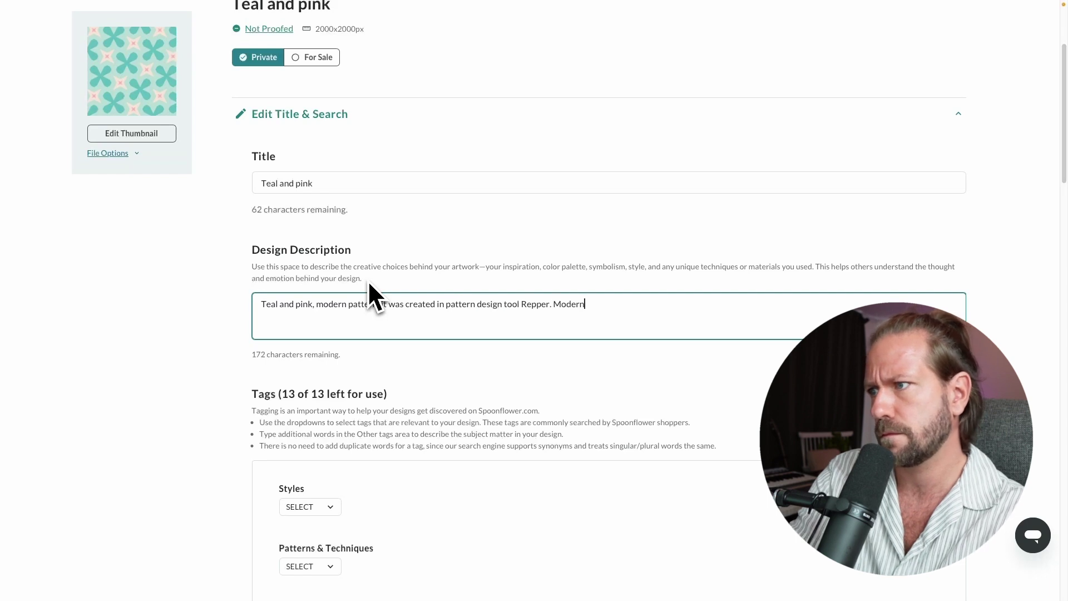
key("BackSpace")
key("BackSpace")
key("BackSpace")
key("BackSpace")
key("BackSpace")
key("BackSpace")
type("Clean and excellent for wallpapers")
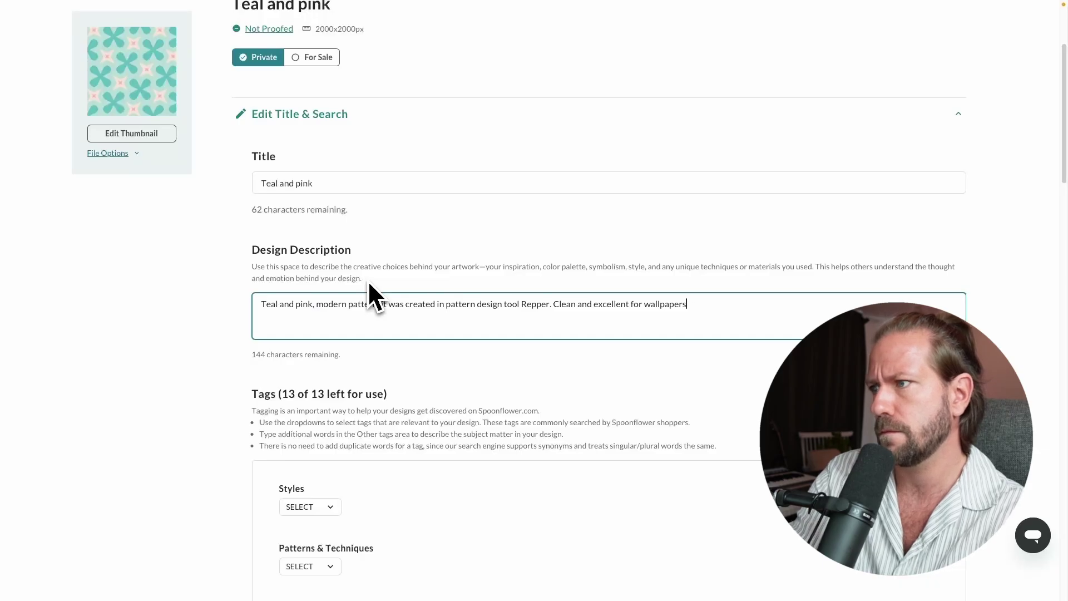
type("and textiles.")
scroll(278, 289, "down", 5)
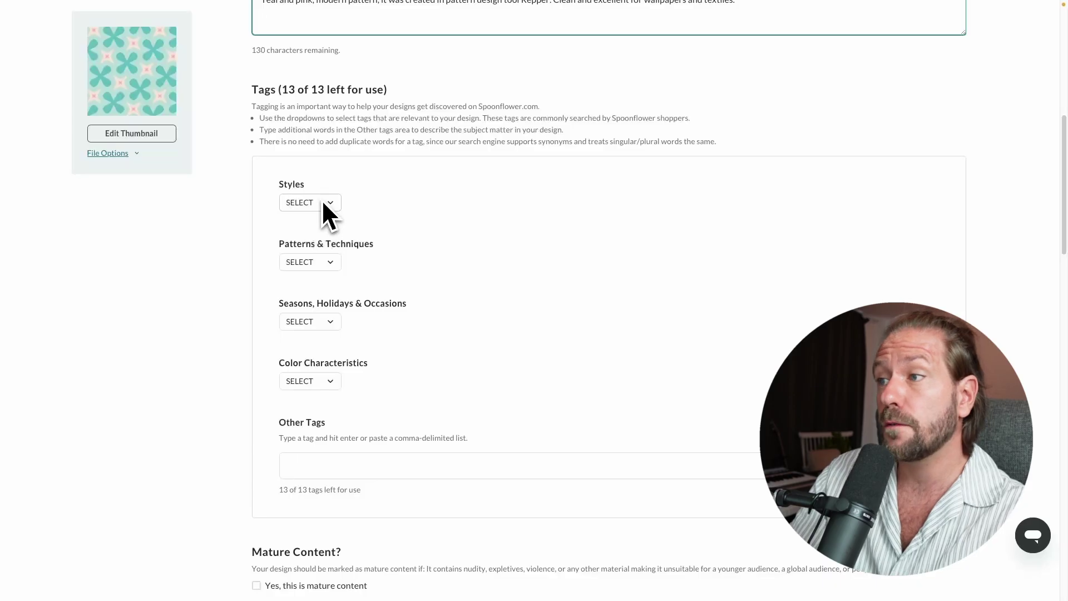
- Add modern as a style tag and geometric, tile and abstract as pattern tags
left_click(333, 203)
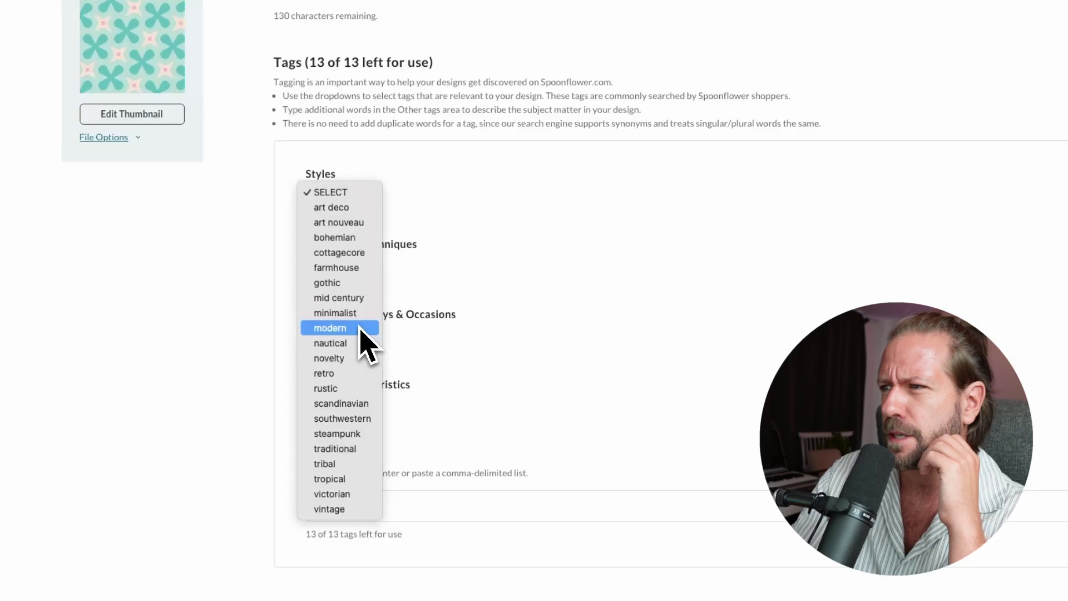
left_click(360, 328)
left_click(367, 268)
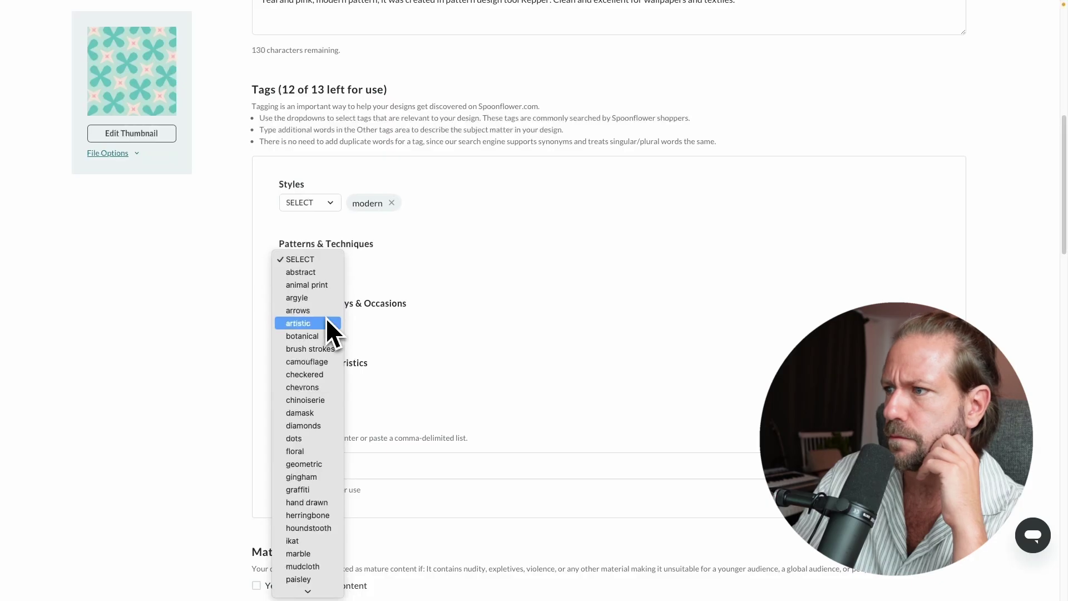
left_click(312, 466)
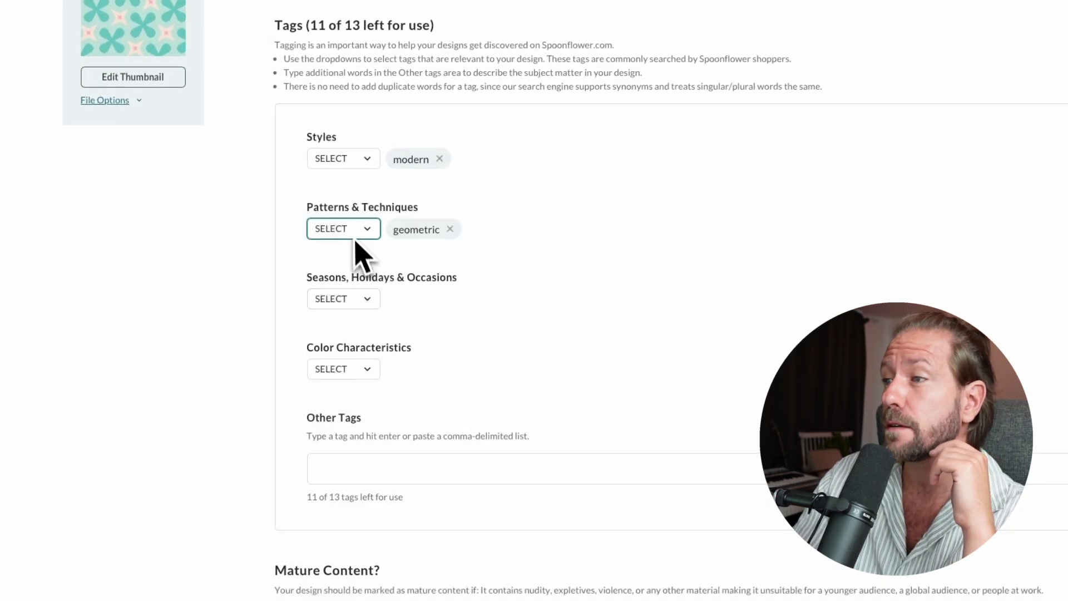
left_click(357, 236)
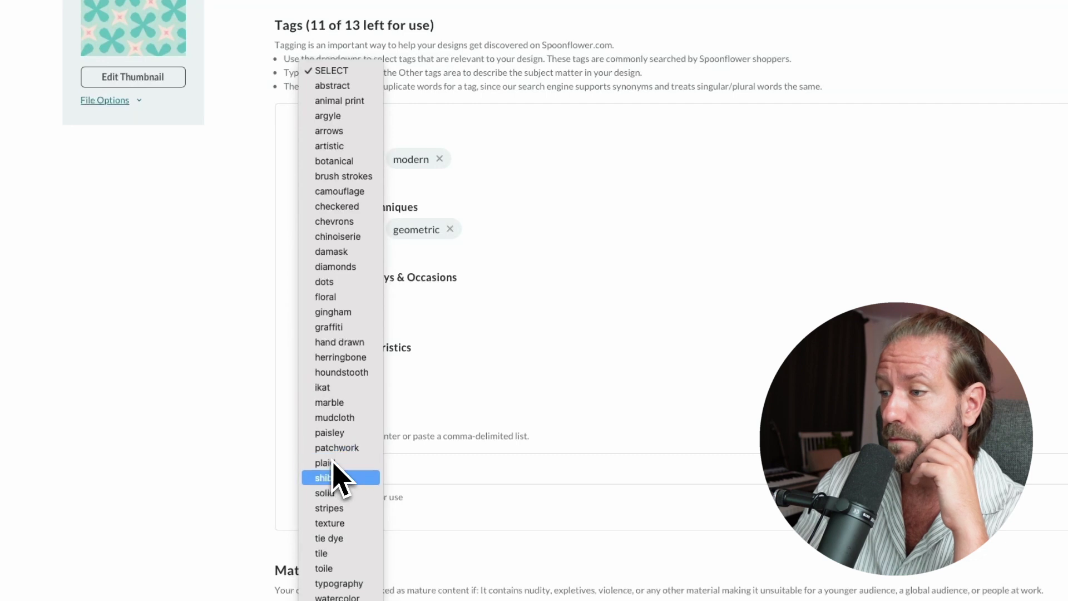
left_click(368, 553)
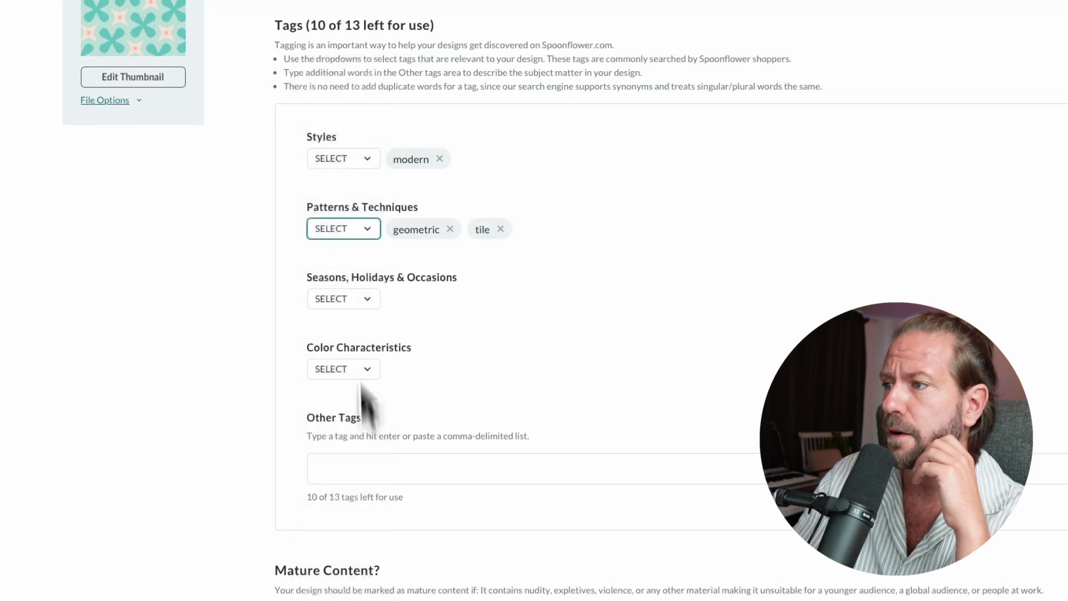
left_click(356, 231)
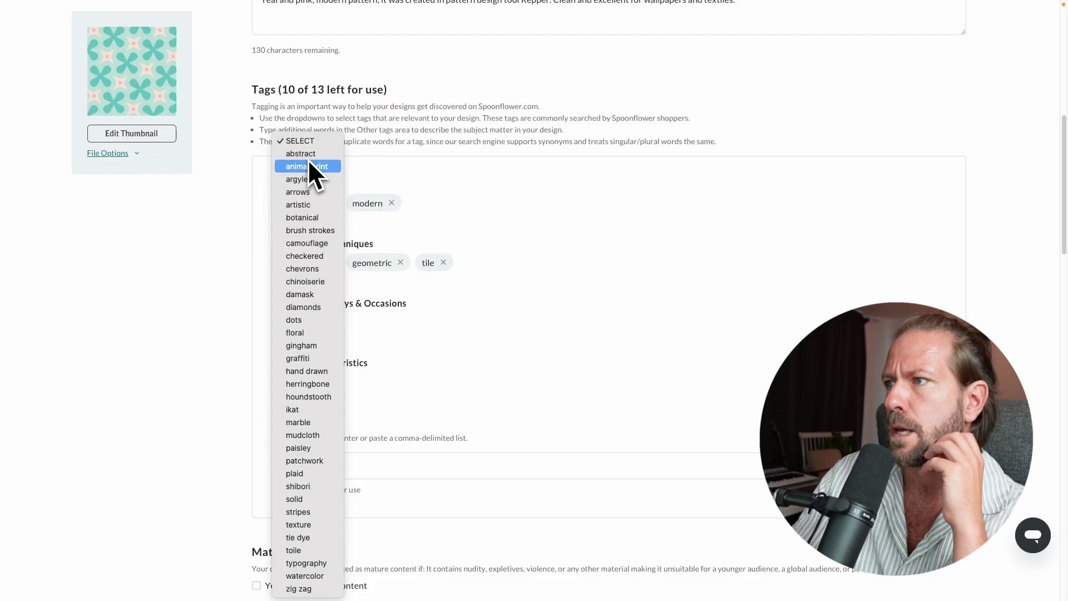
left_click(305, 154)
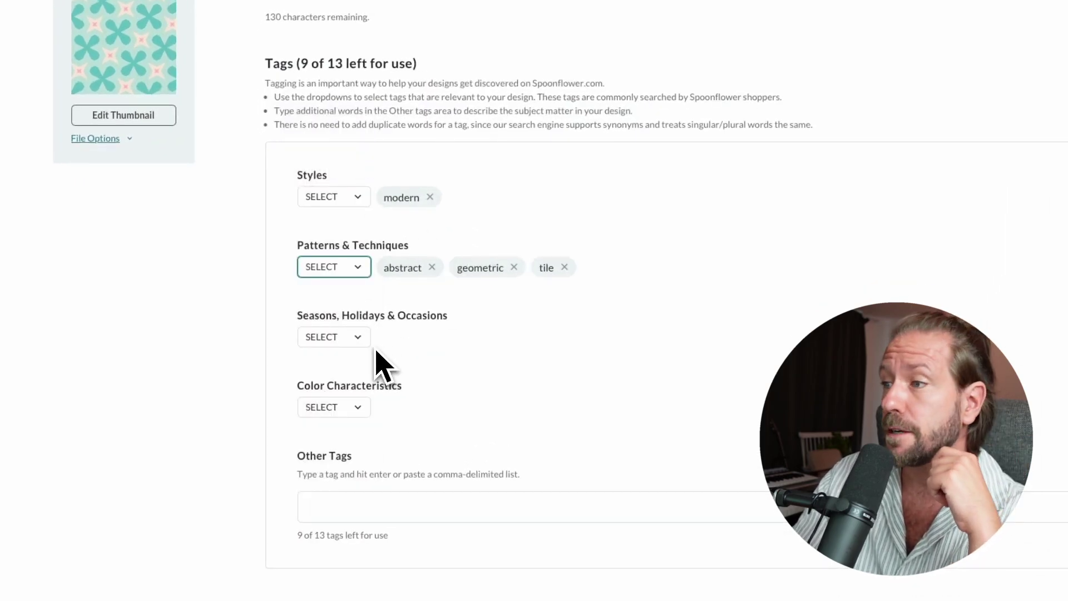
- Leave seasons and occasions untagged and add bold as a colour characteristic tag
double_click(372, 348)
left_click(363, 338)
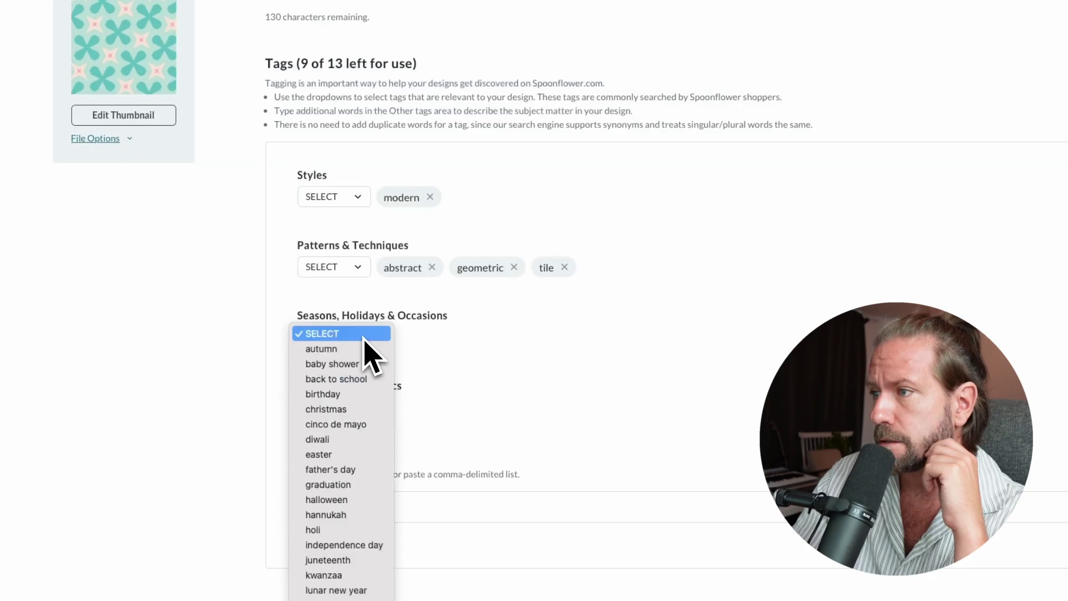
scroll(362, 390, "down", 3)
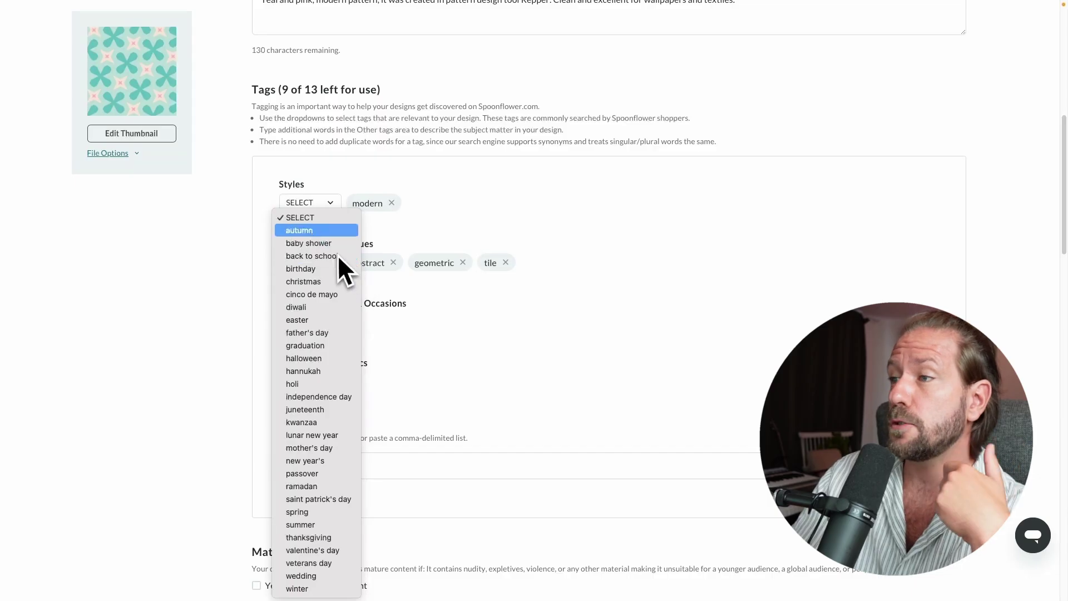
left_click(391, 224)
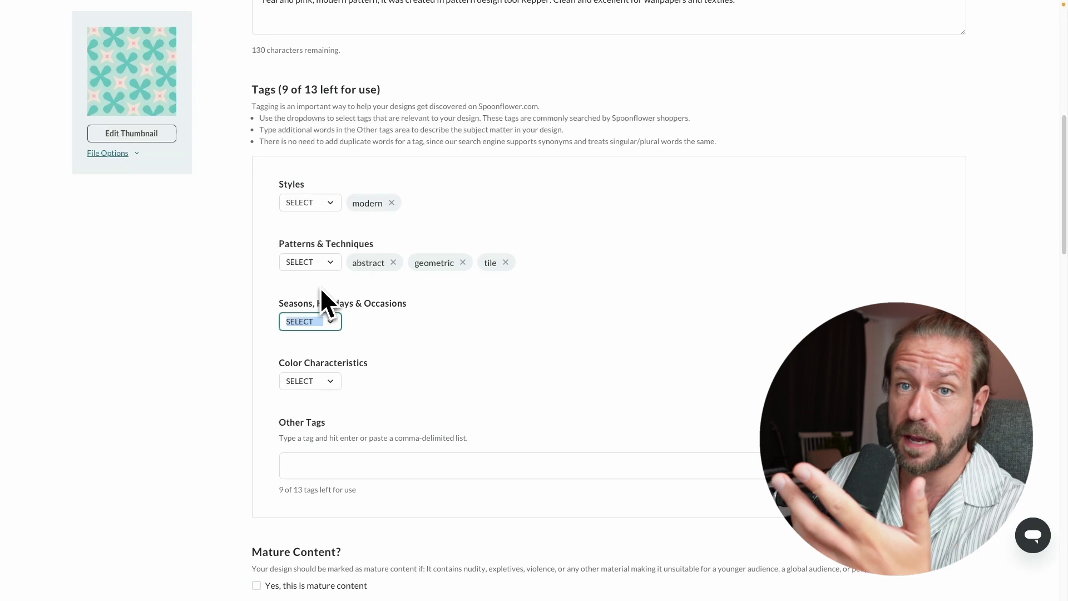
left_click(328, 321)
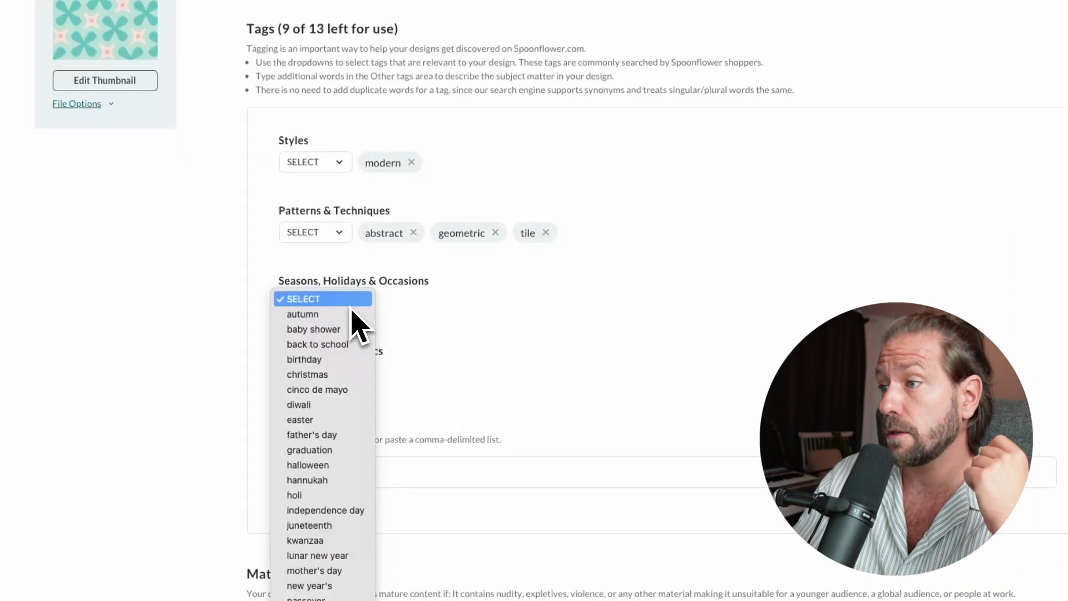
left_click(537, 308)
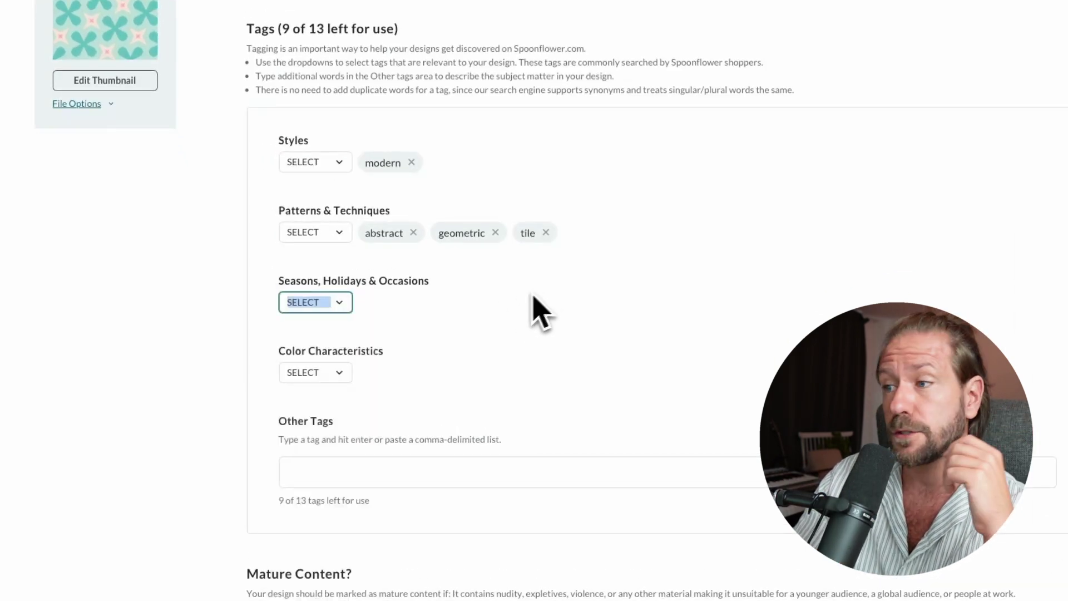
left_click(352, 374)
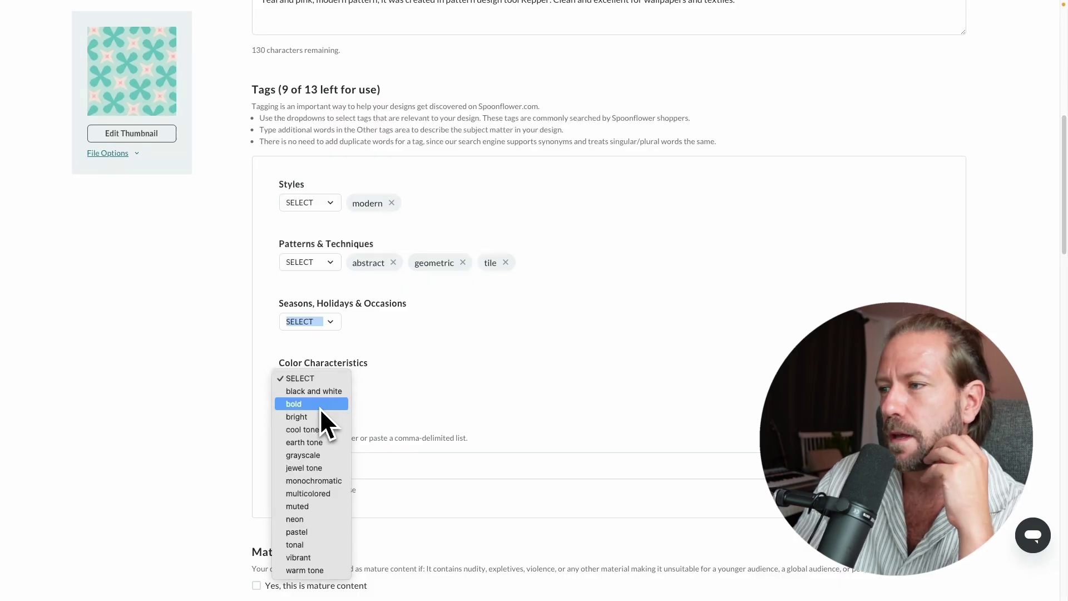
left_click(319, 405)
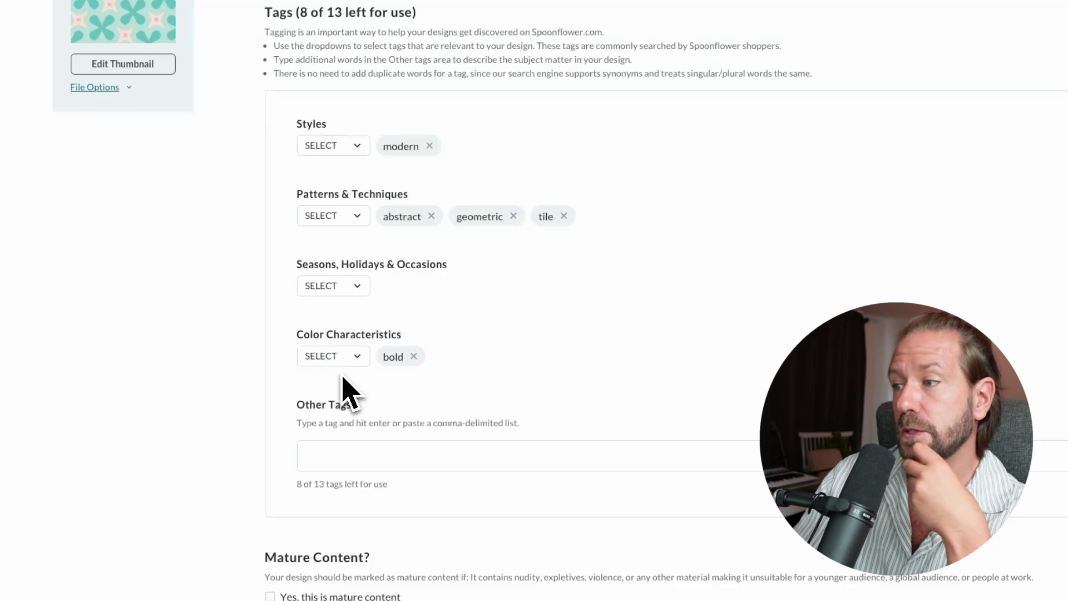
- Skip the Other Tags suggestions and save the title, description and tags
left_click(369, 453)
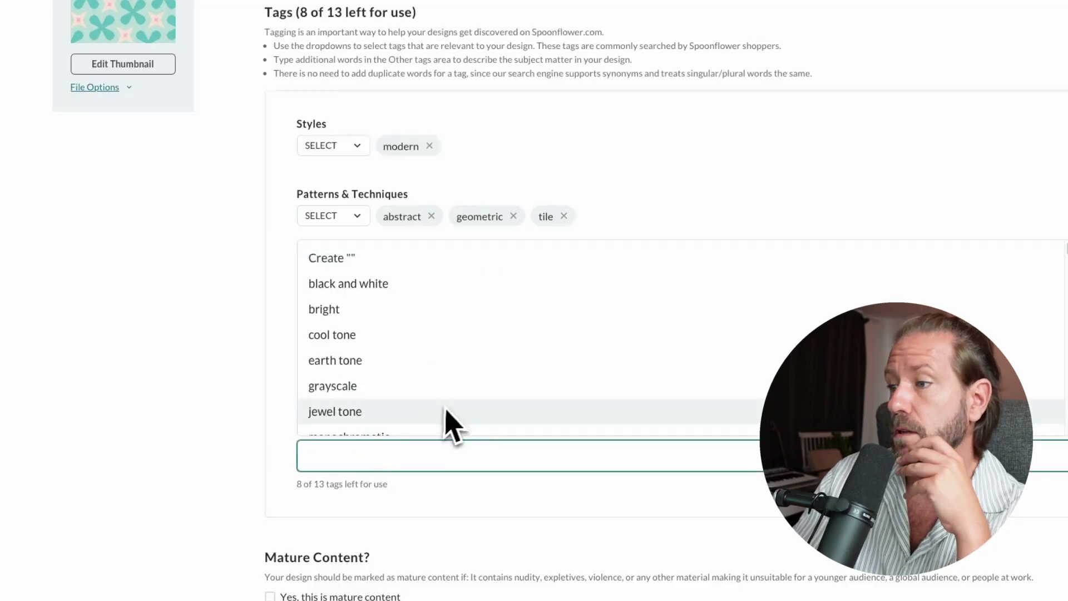
scroll(453, 358, "down", 5)
scroll(460, 352, "down", 6)
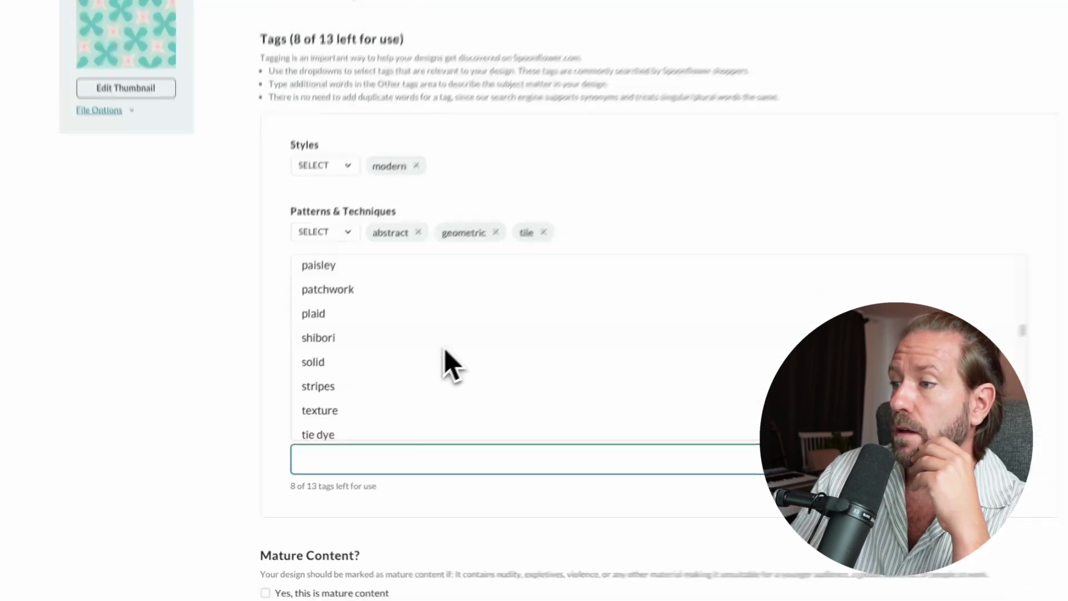
scroll(440, 359, "down", 10)
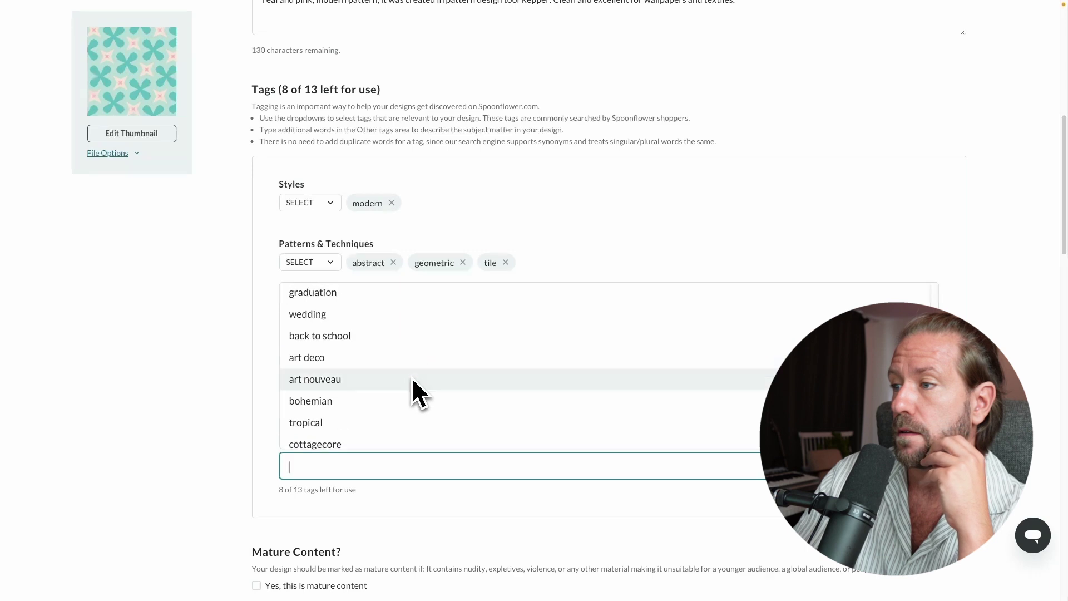
scroll(413, 381, "down", 6)
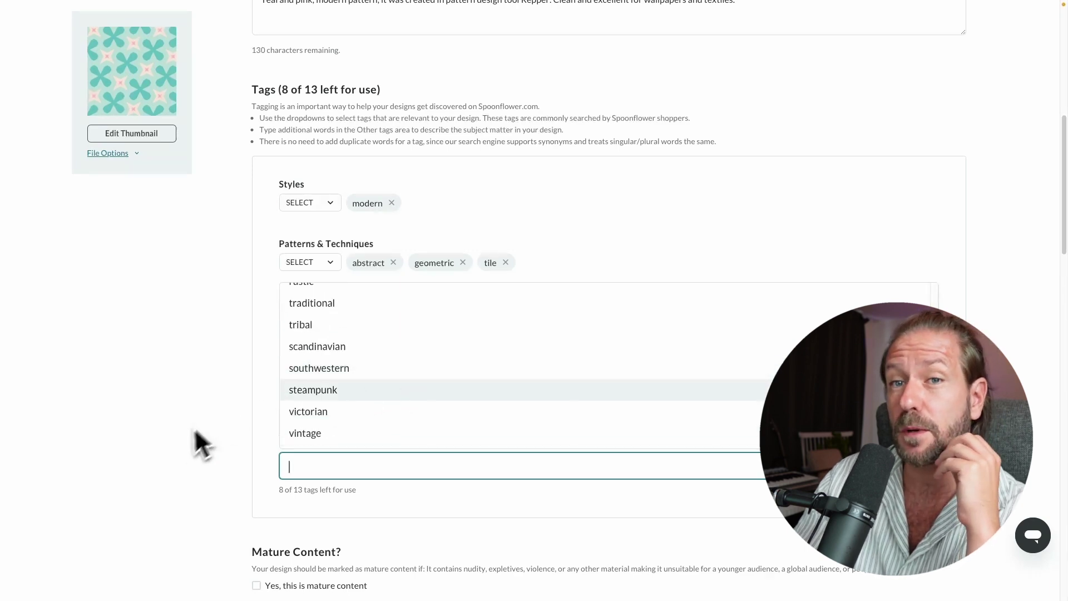
left_click(171, 448)
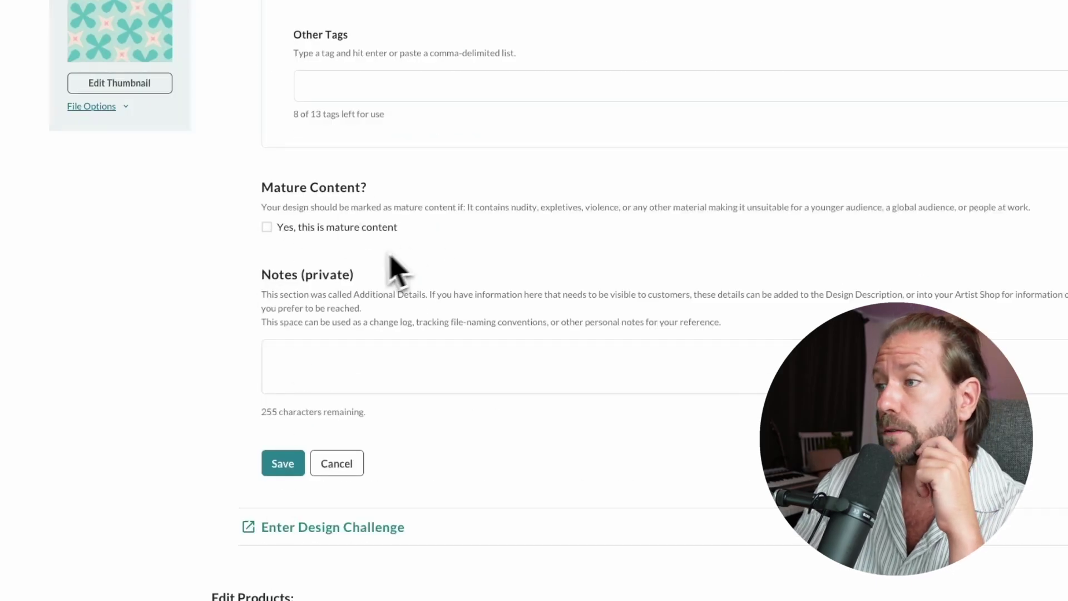
left_click(282, 467)
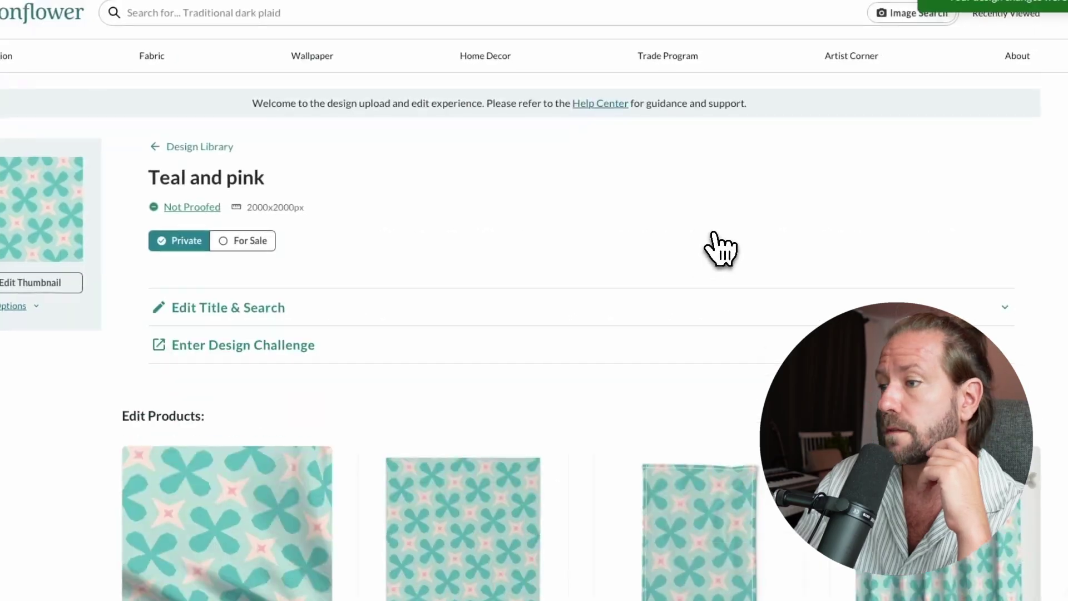
scroll(554, 317, "down", 15)
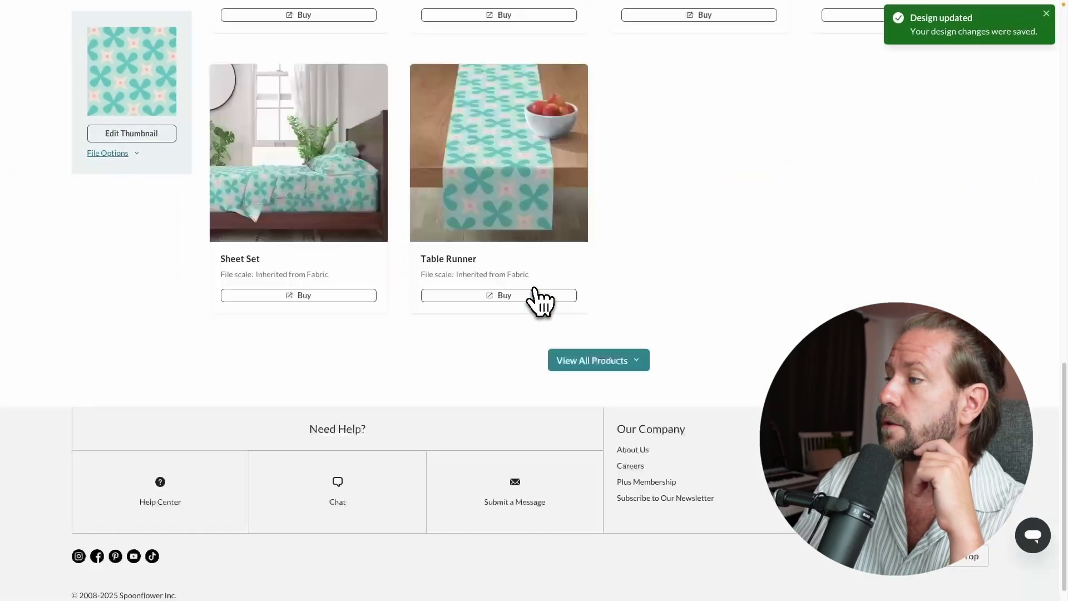
scroll(632, 317, "up", 15)
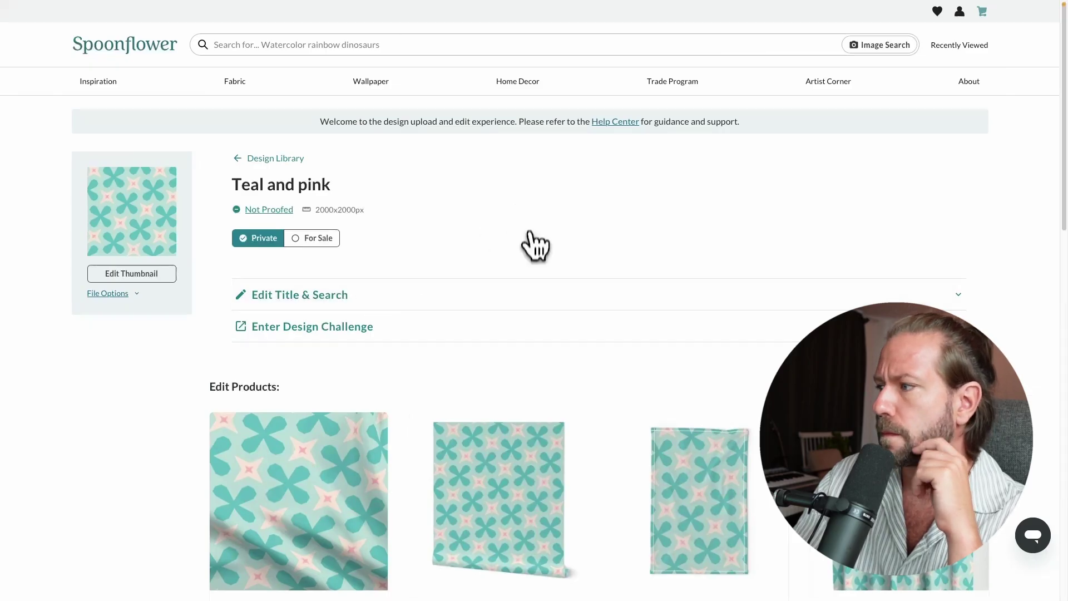
scroll(534, 258, "down", 8)
scroll(608, 286, "down", 4)
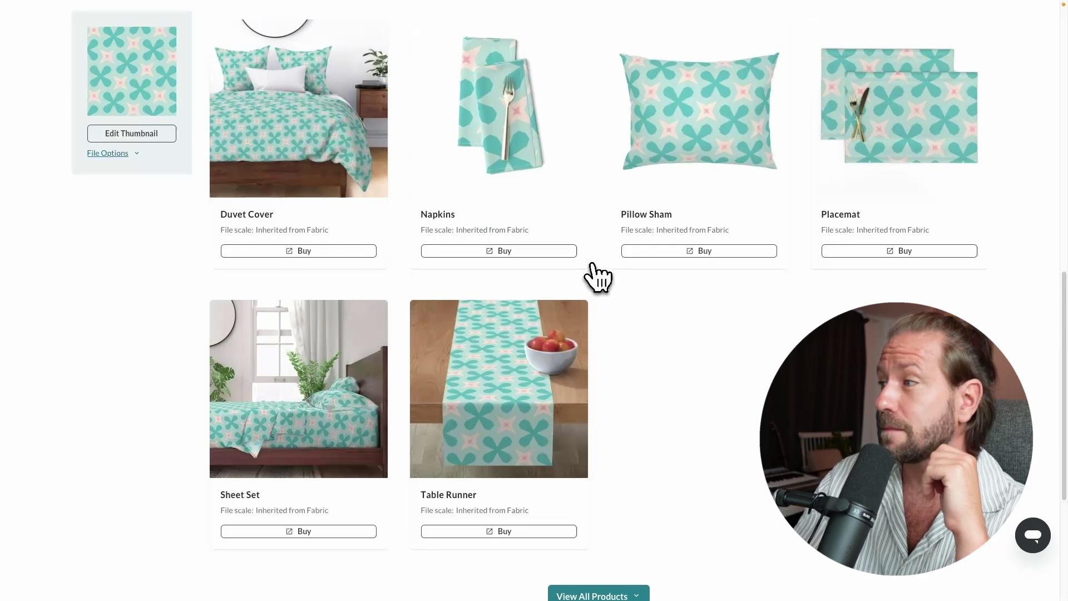
scroll(598, 277, "up", 12)
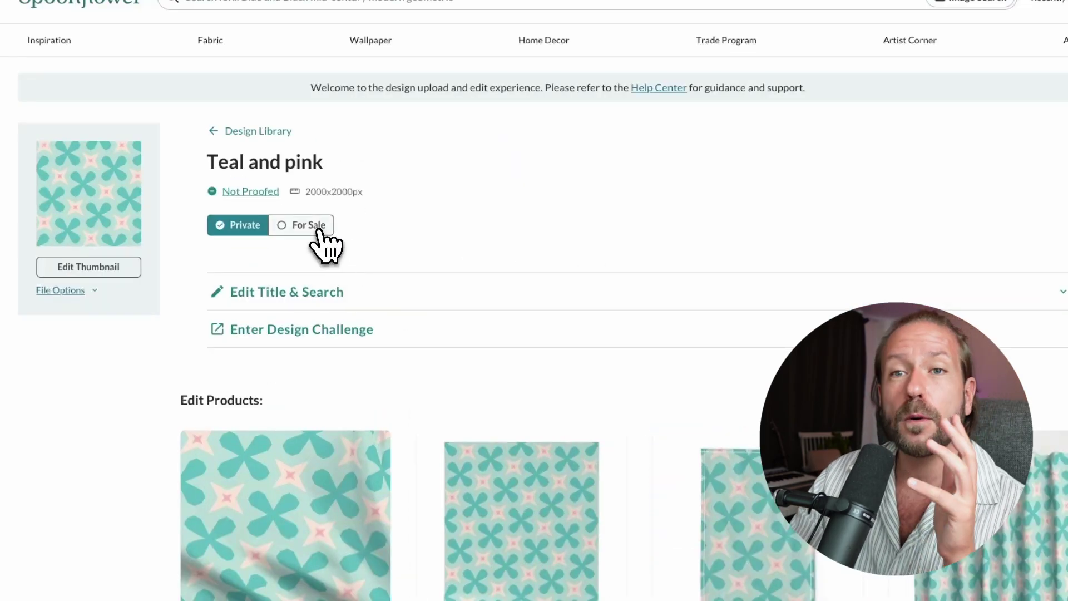
- Try to set the design For Sale and choose Verify in the selling requirements dialog
left_click(317, 227)
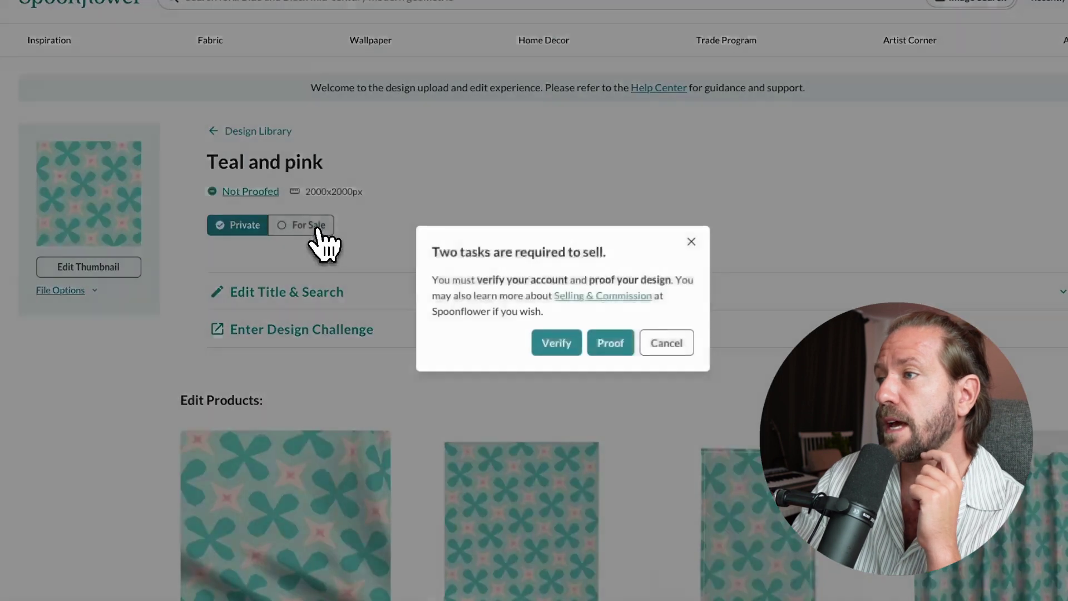
left_click(555, 350)
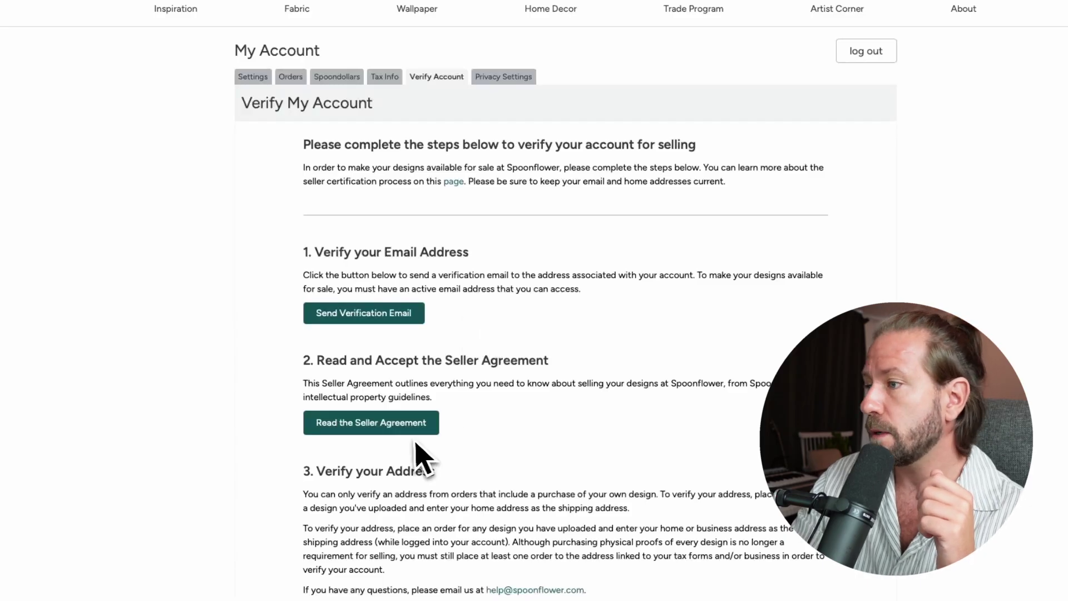
- Accept the seller agreement and sign in to the account
scroll(466, 390, "down", 3)
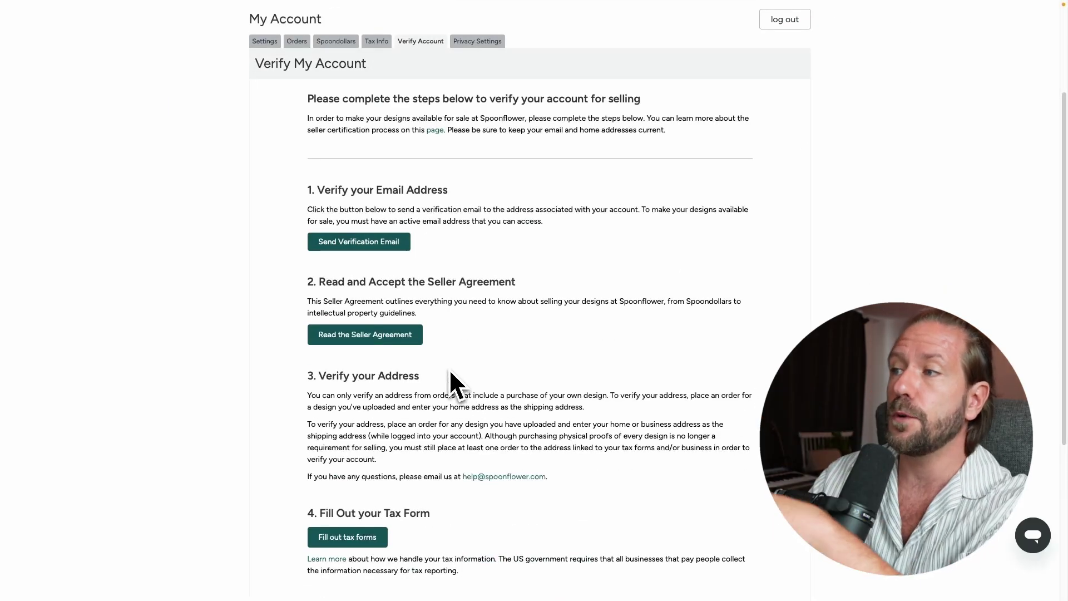
scroll(449, 368, "down", 3)
scroll(429, 343, "down", 1)
scroll(430, 343, "up", 10)
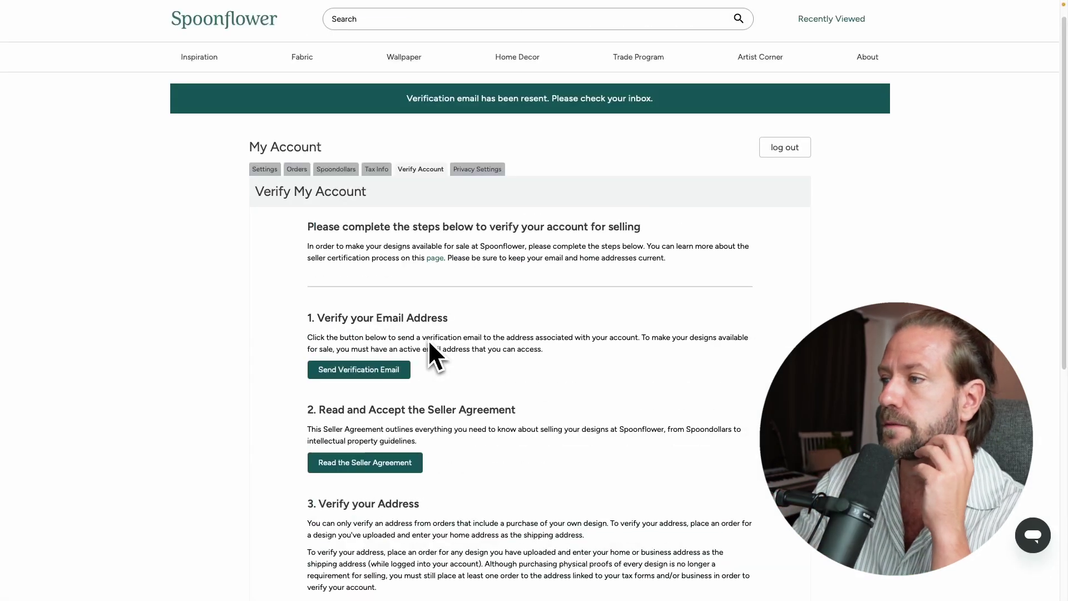
scroll(440, 342, "down", 4)
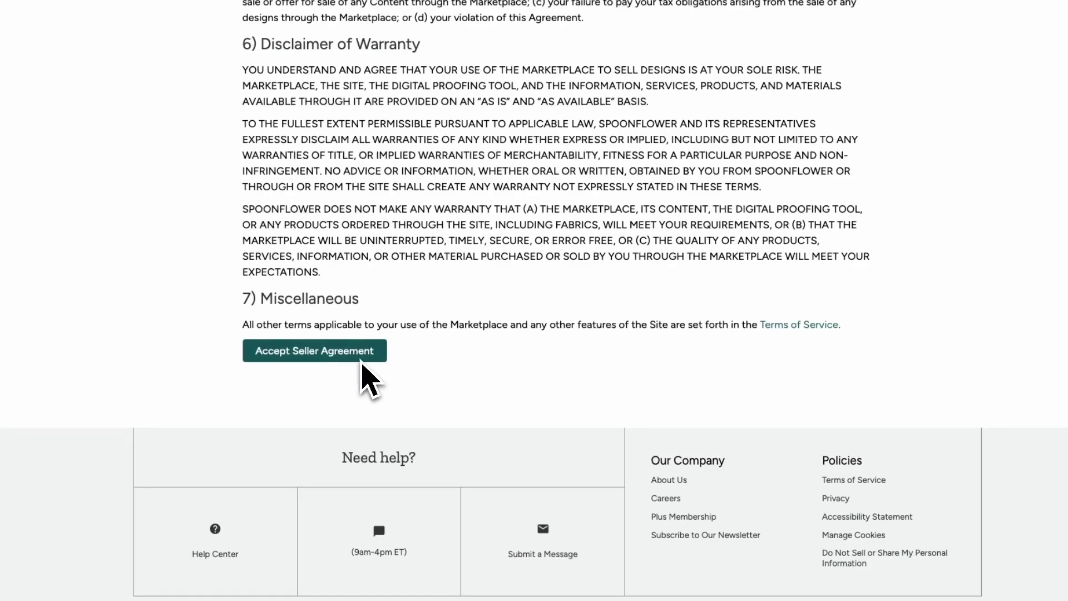
left_click(360, 353)
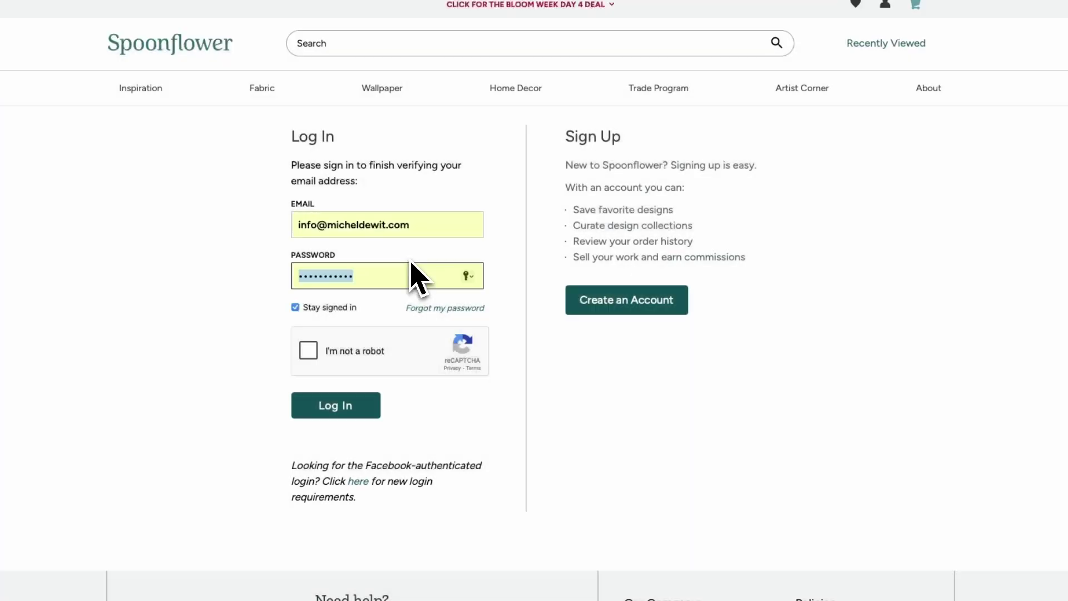
key("Return")
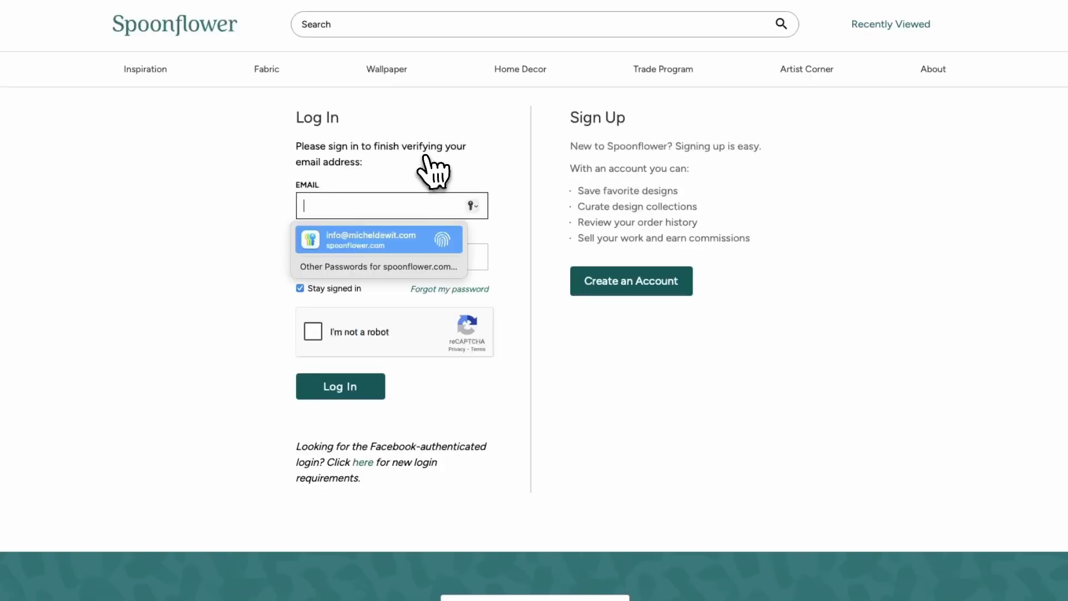
left_click(358, 239)
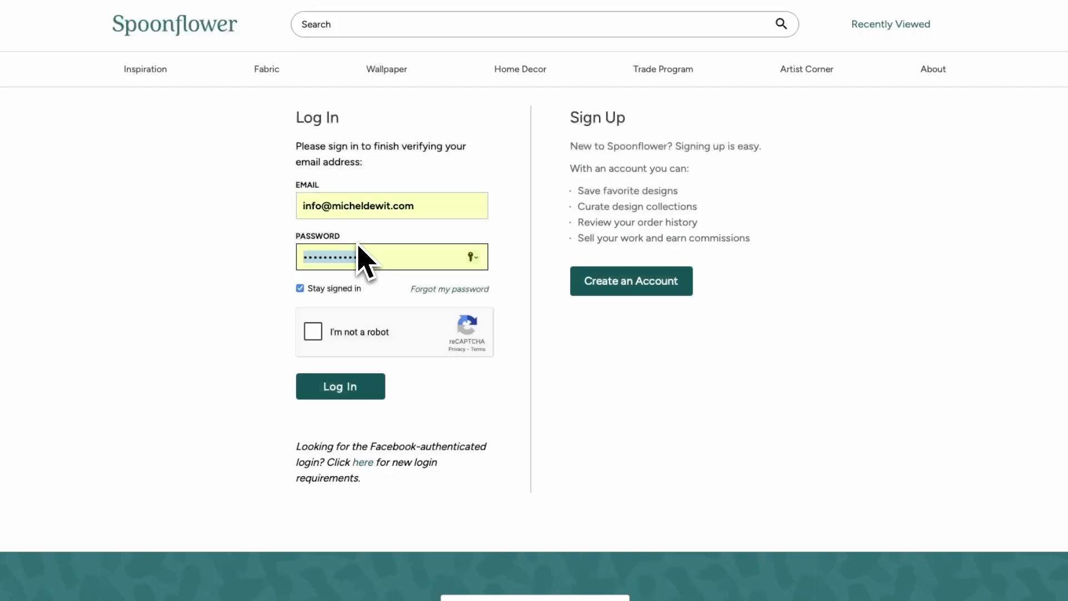
left_click(249, 331)
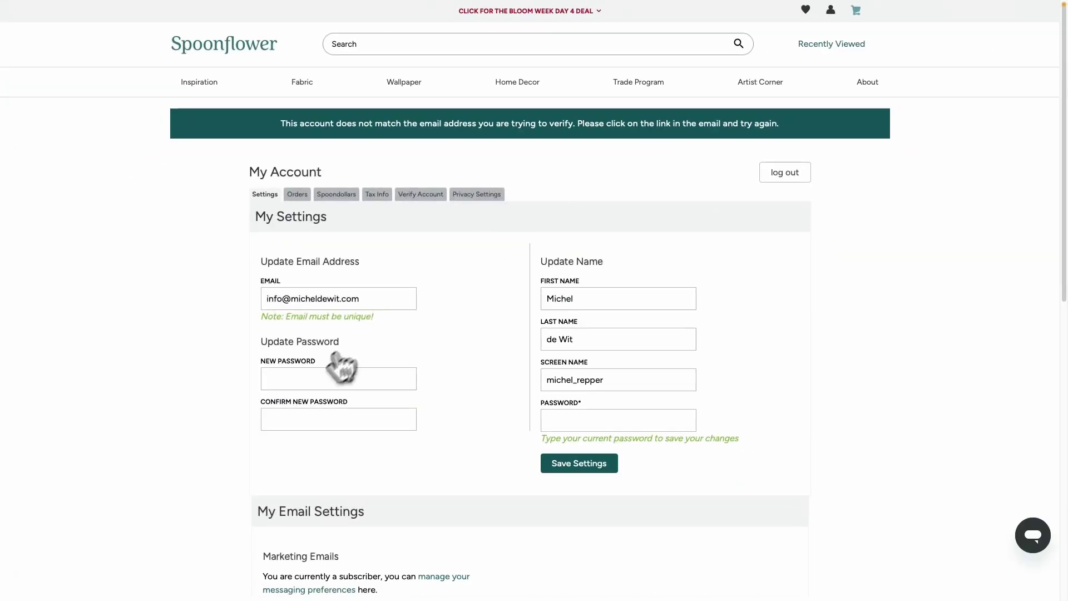
- Follow the emailed activation link, then resend the verification email from Account Settings' Verify Account tab
scroll(454, 246, "down", 8)
scroll(420, 215, "up", 8)
left_click(414, 199)
scroll(369, 198, "down", 3)
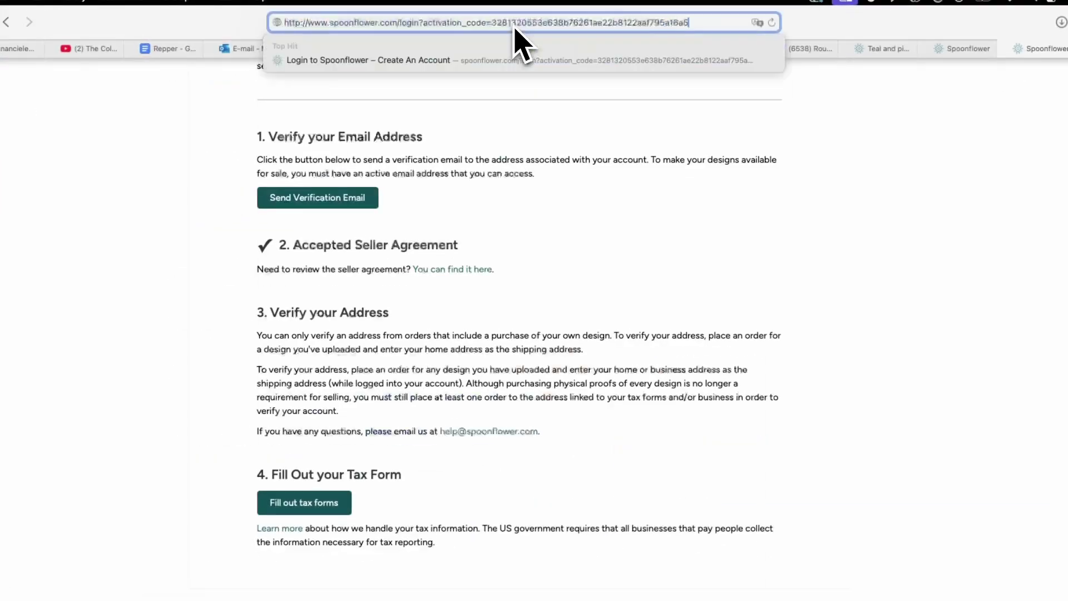
key("Return")
left_click(389, 279)
left_click(299, 352)
left_click(325, 400)
left_click(940, 14)
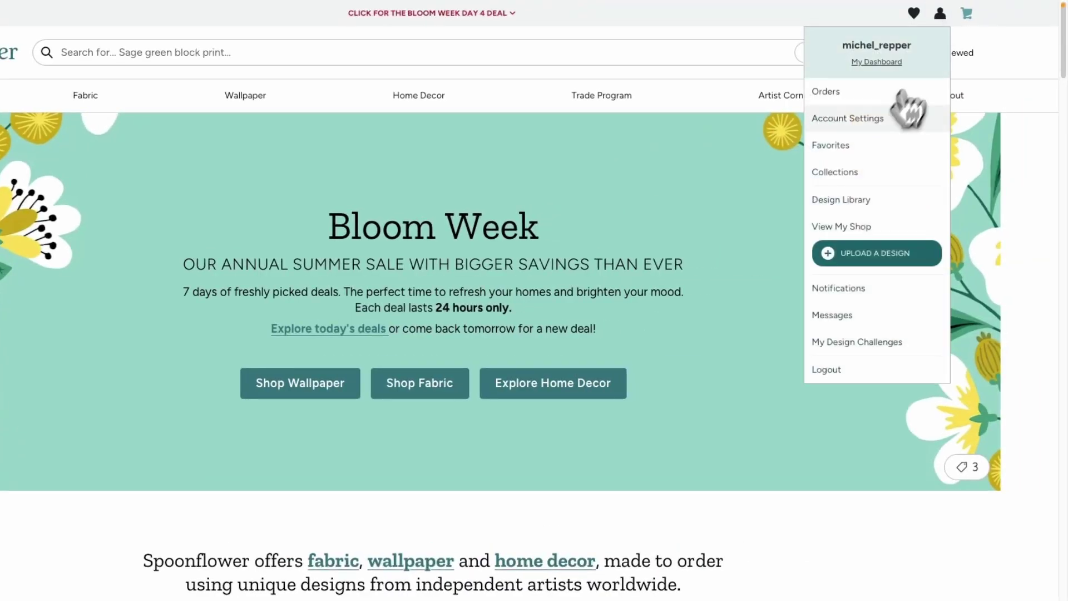
left_click(872, 121)
left_click(421, 193)
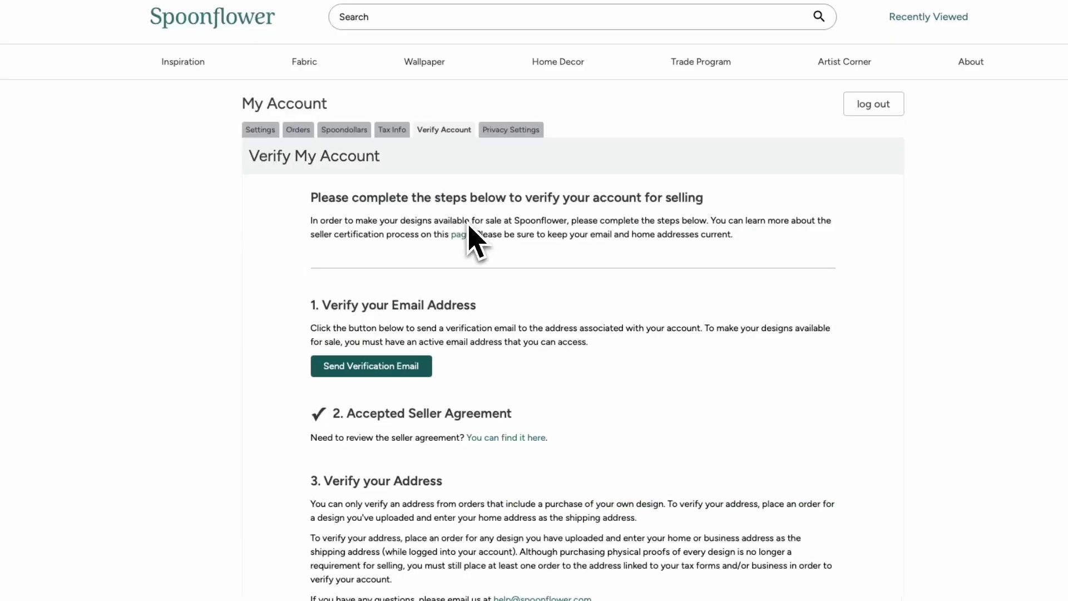
left_click(333, 392)
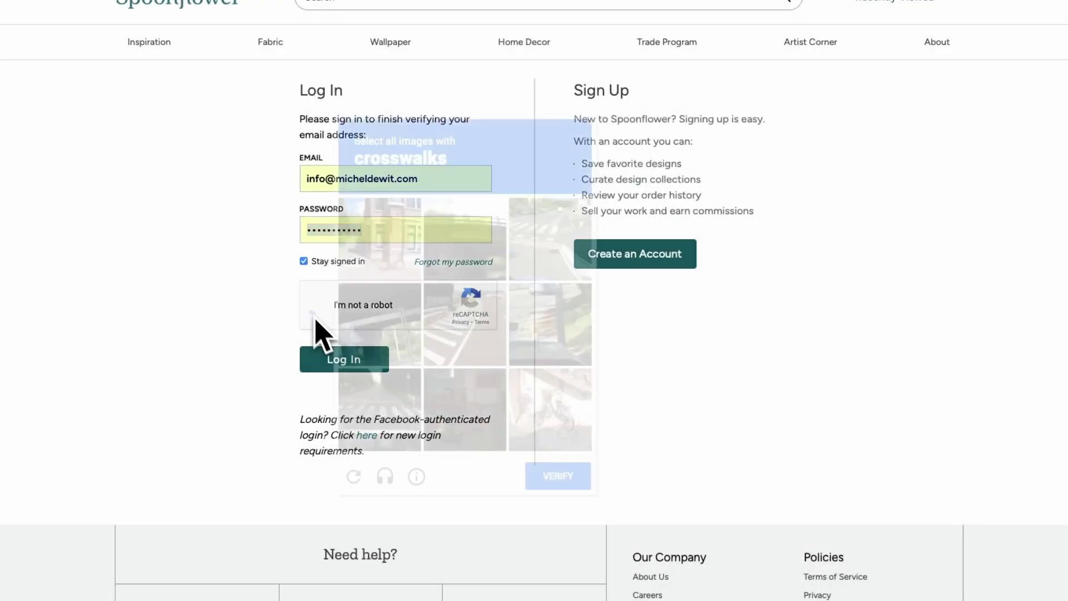
- Pass the crosswalk captcha, log in, and confirm the email address shows as verified
left_click(380, 403)
left_click(465, 324)
left_click(530, 258)
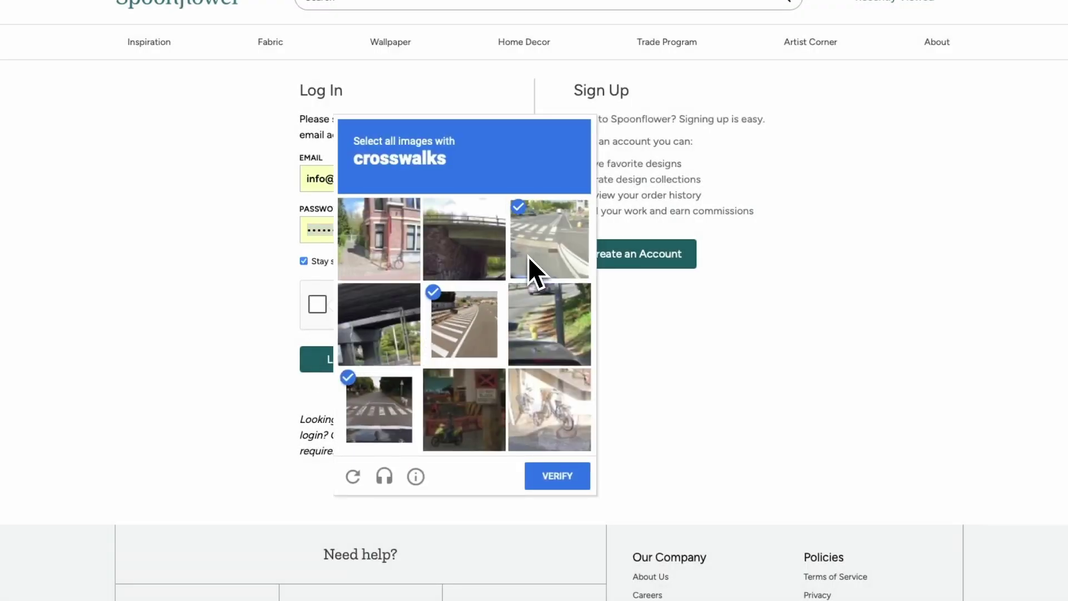
left_click(558, 477)
left_click(361, 359)
scroll(690, 212, "down", 13)
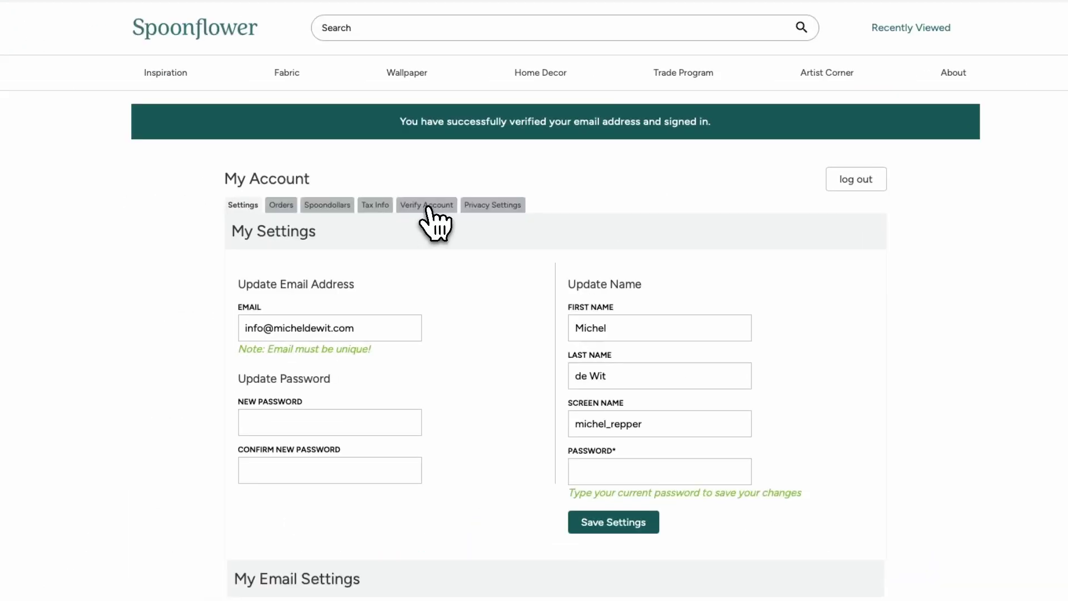
left_click(427, 207)
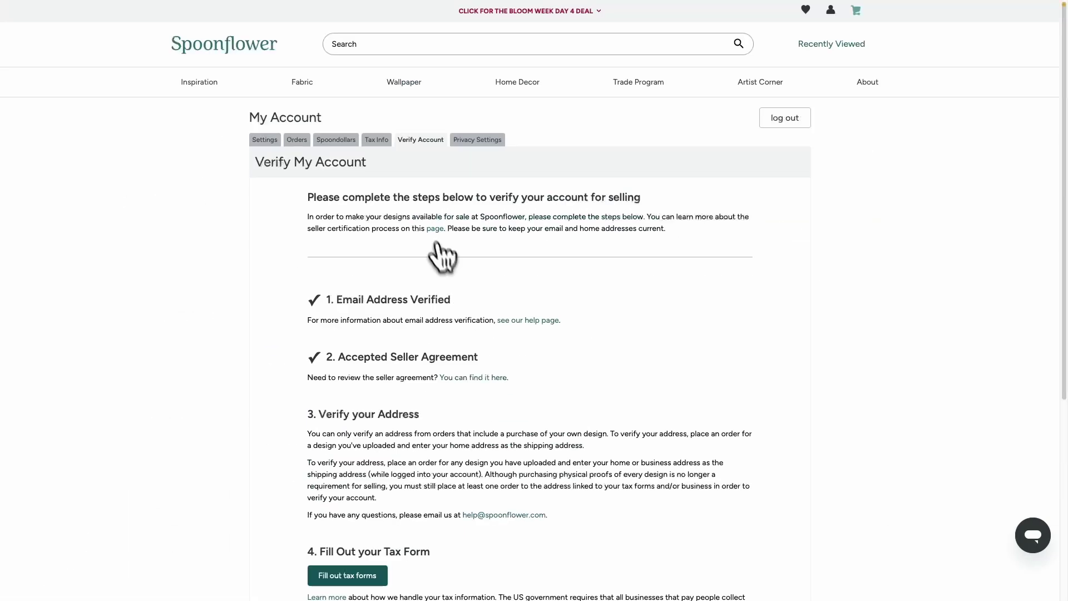
scroll(439, 256, "down", 5)
scroll(433, 234, "up", 5)
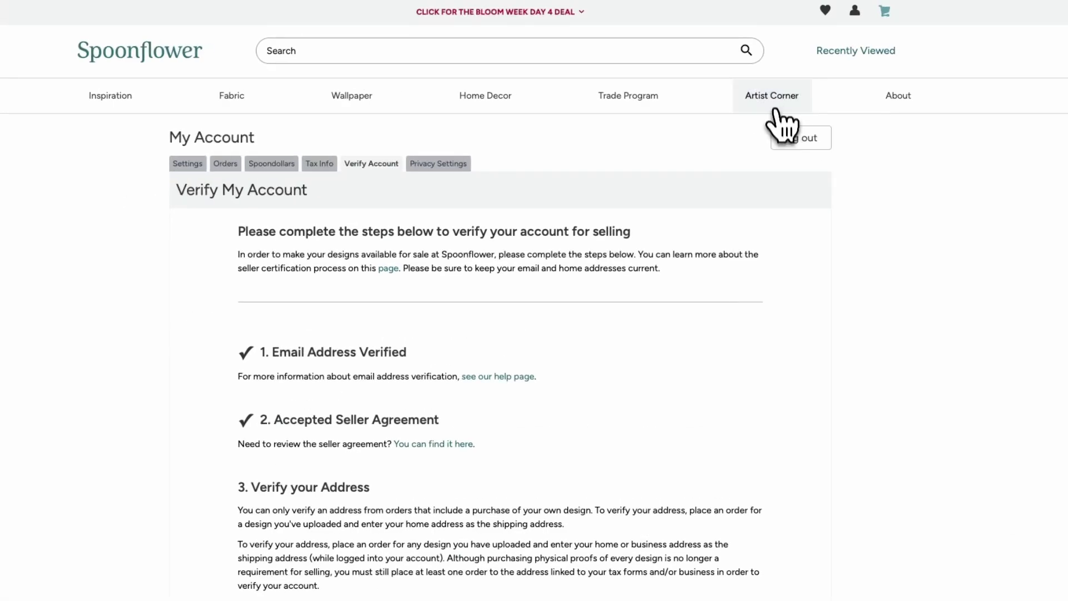
- Choose Print and Purchase for the Teal and pink design in the Design Library
mouse_move(773, 112)
left_click(768, 131)
mouse_move(1005, 15)
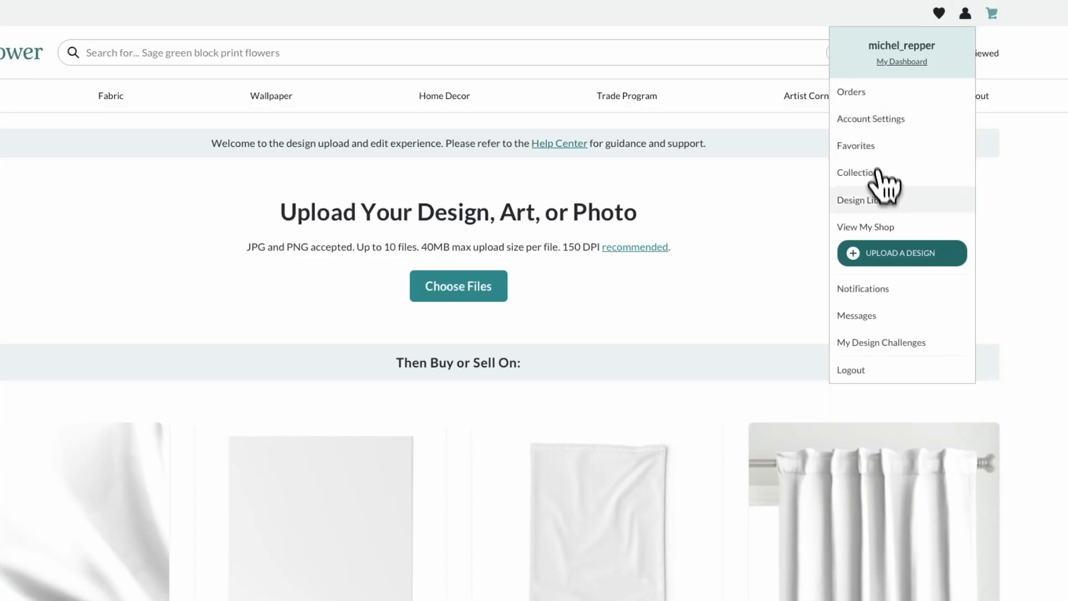
left_click(892, 199)
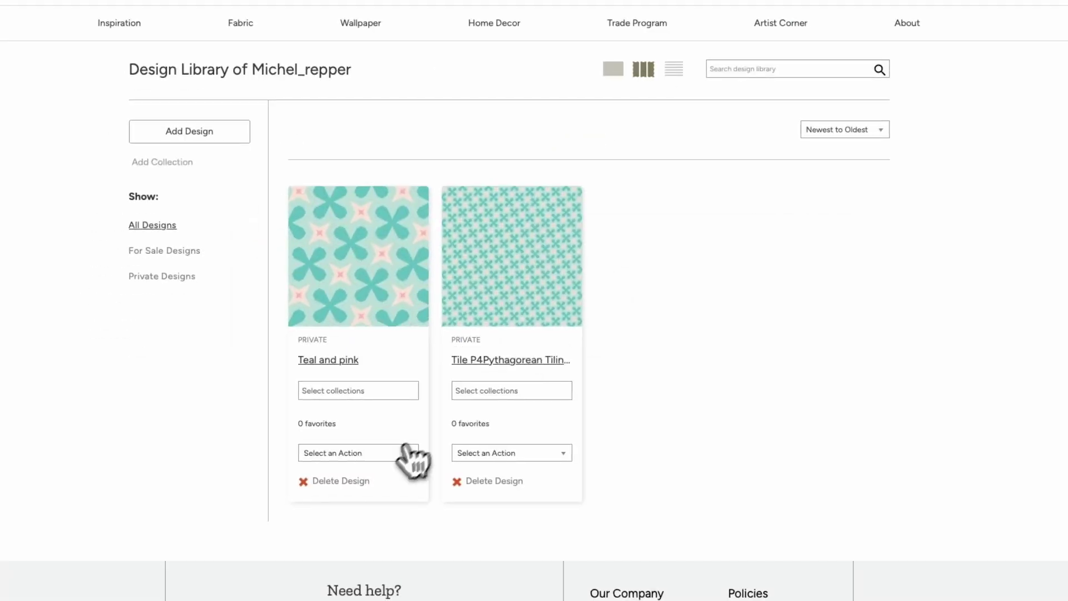
left_click(406, 452)
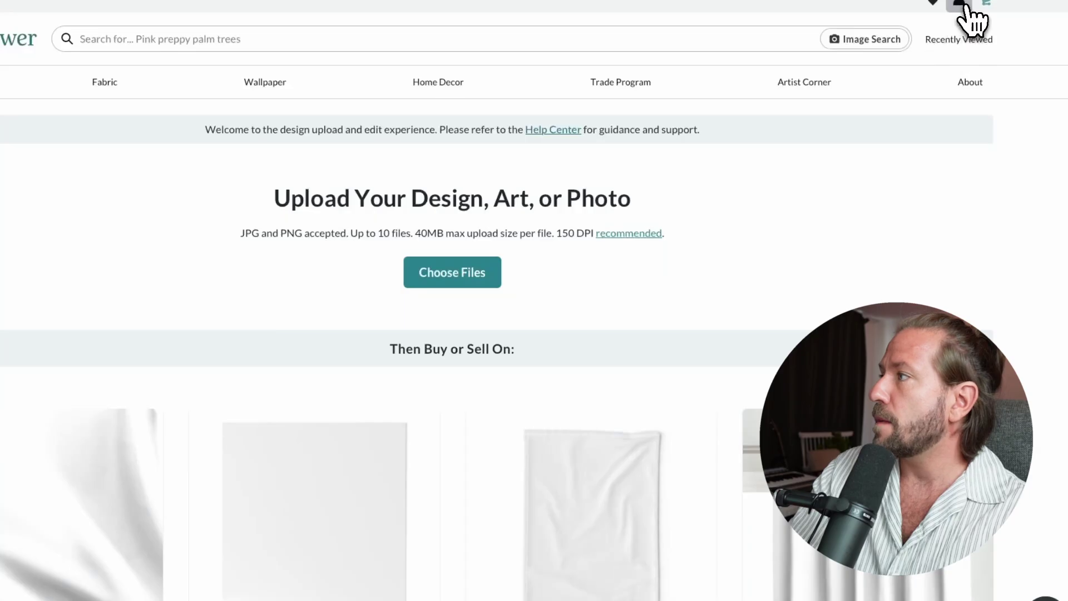
left_click(959, 5)
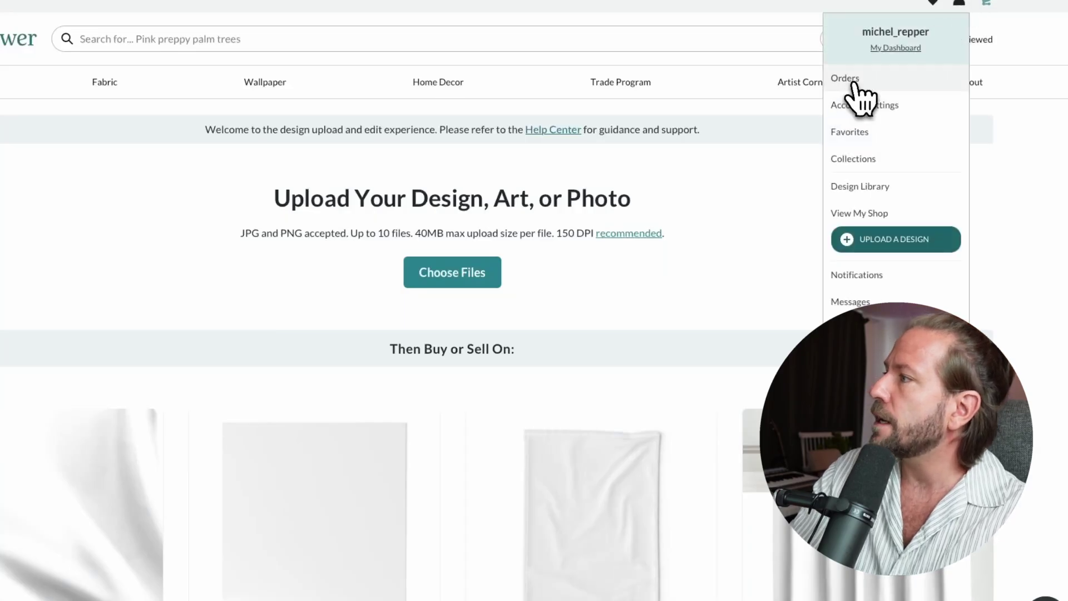
left_click(867, 187)
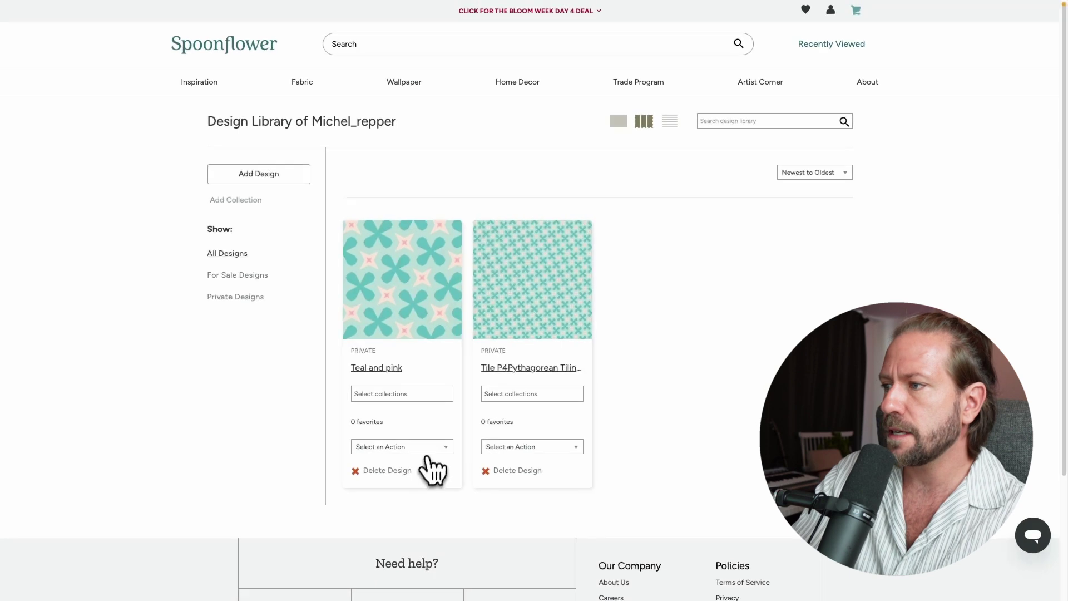
left_click(446, 447)
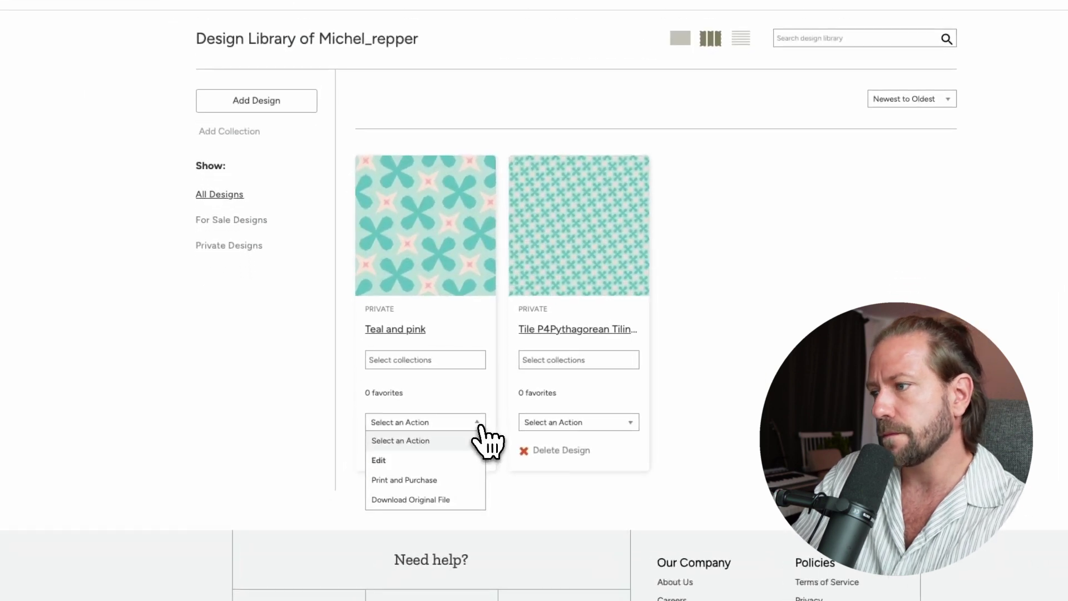
left_click(418, 480)
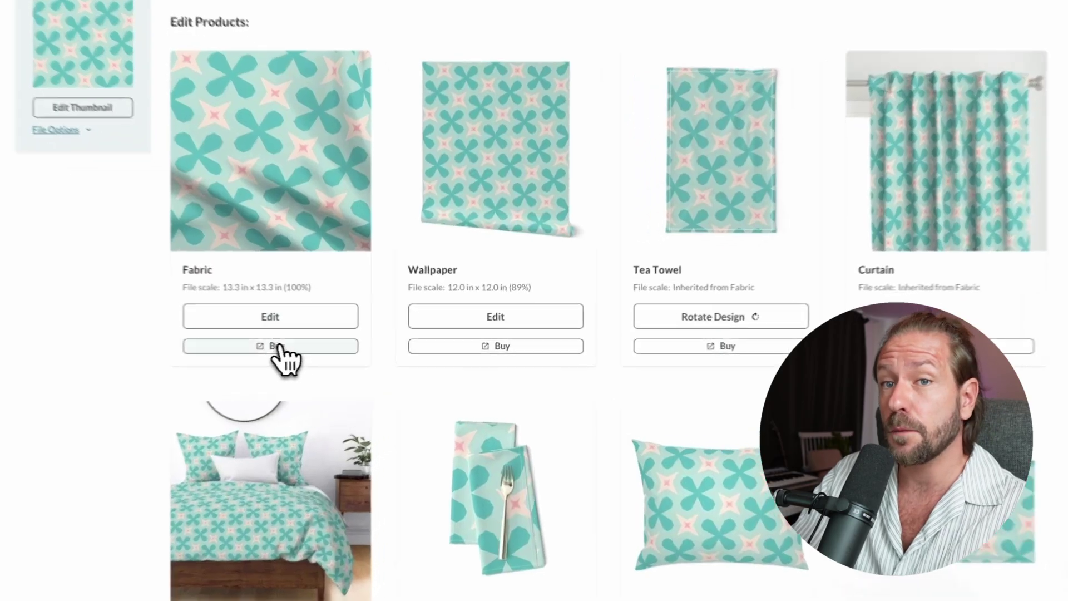
- Buy the design as an 8 x 8 in Petal Signature Cotton swatch at $2.50
left_click(306, 345)
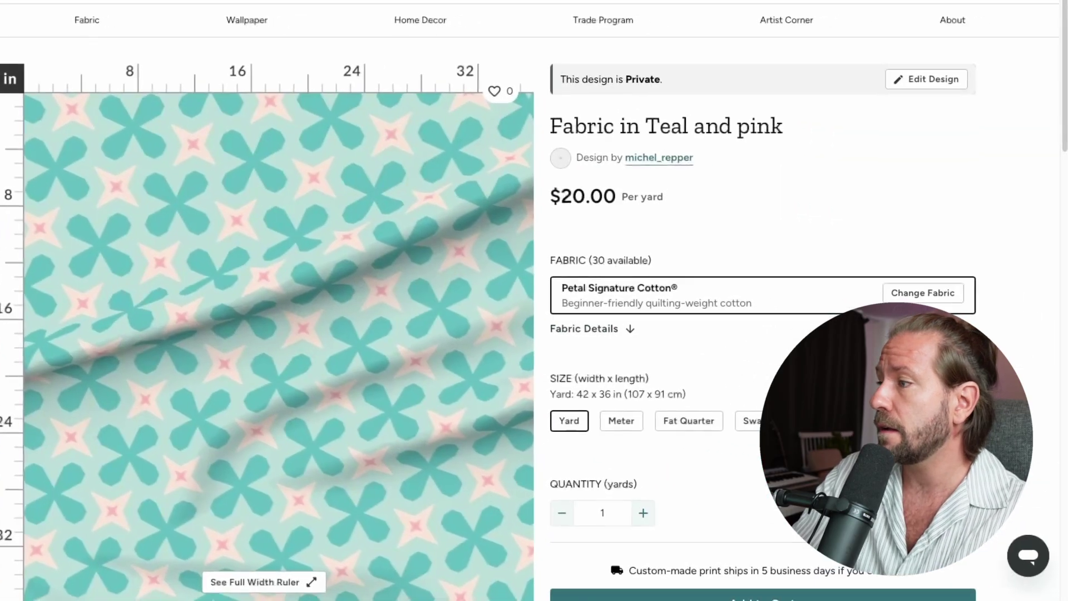
left_click(749, 422)
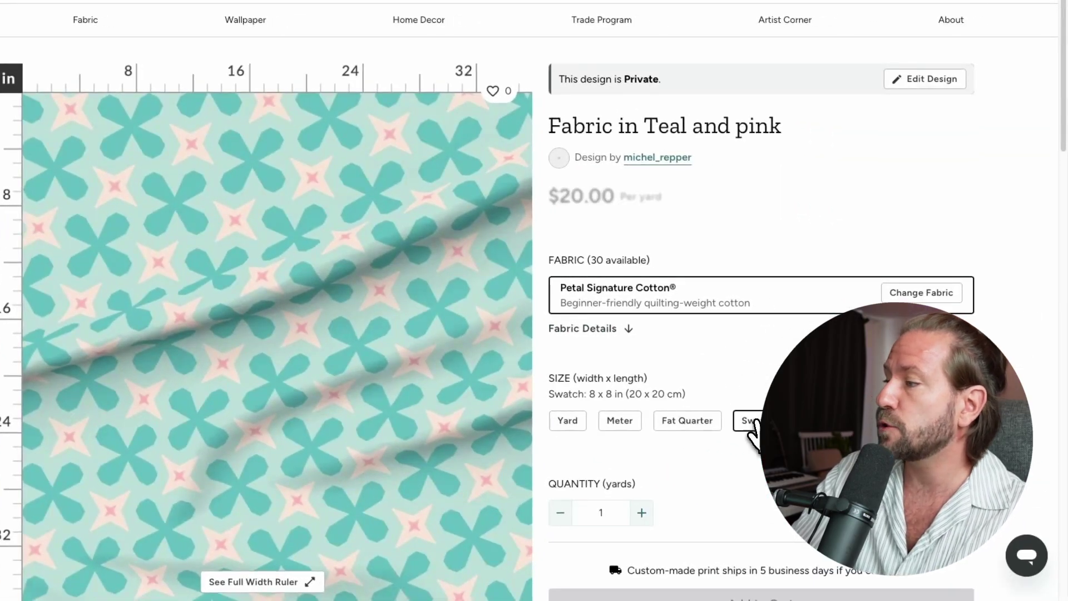
scroll(534, 311, "down", 7)
scroll(534, 311, "up", 7)
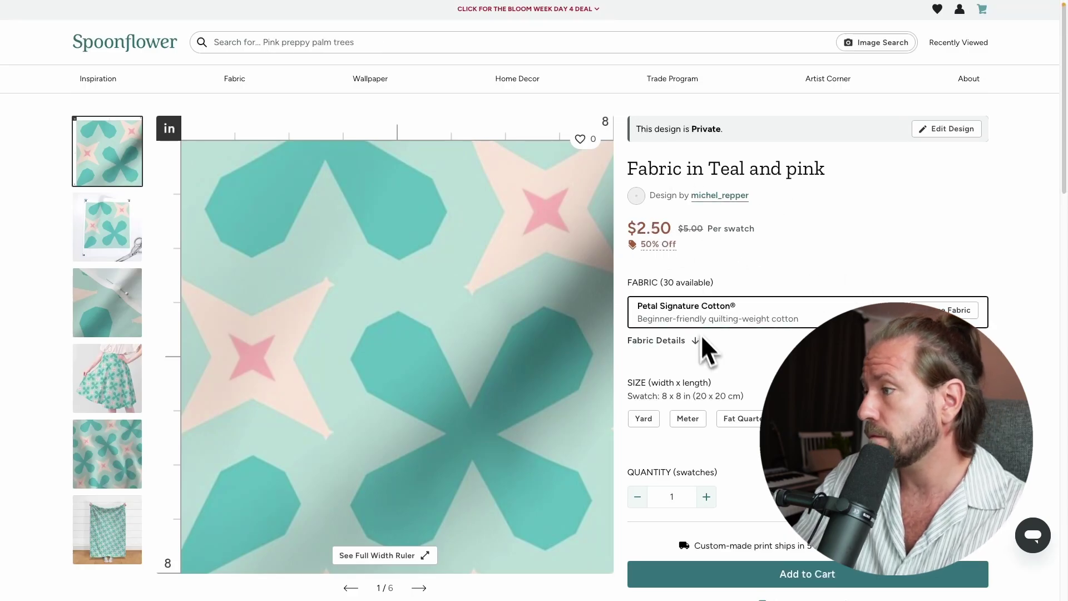
scroll(534, 300, "down", 3)
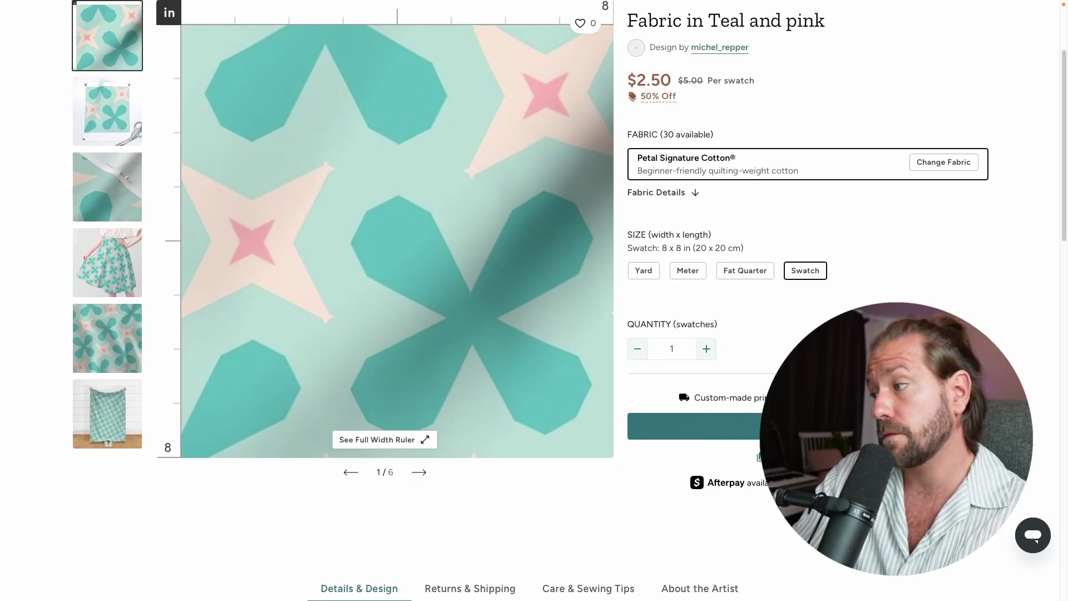
scroll(534, 301, "down", 3)
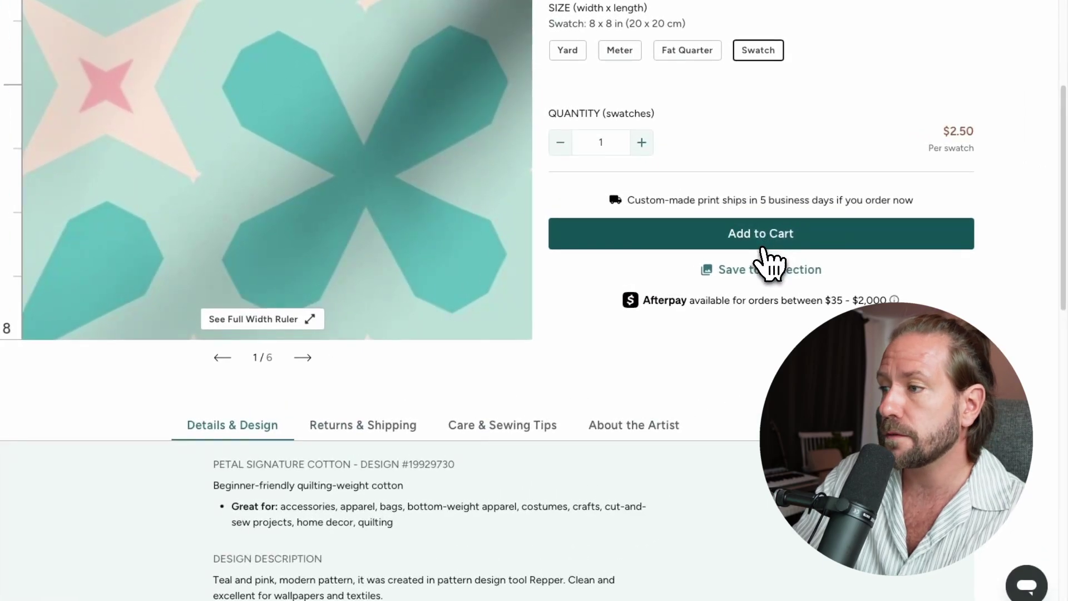
left_click(763, 248)
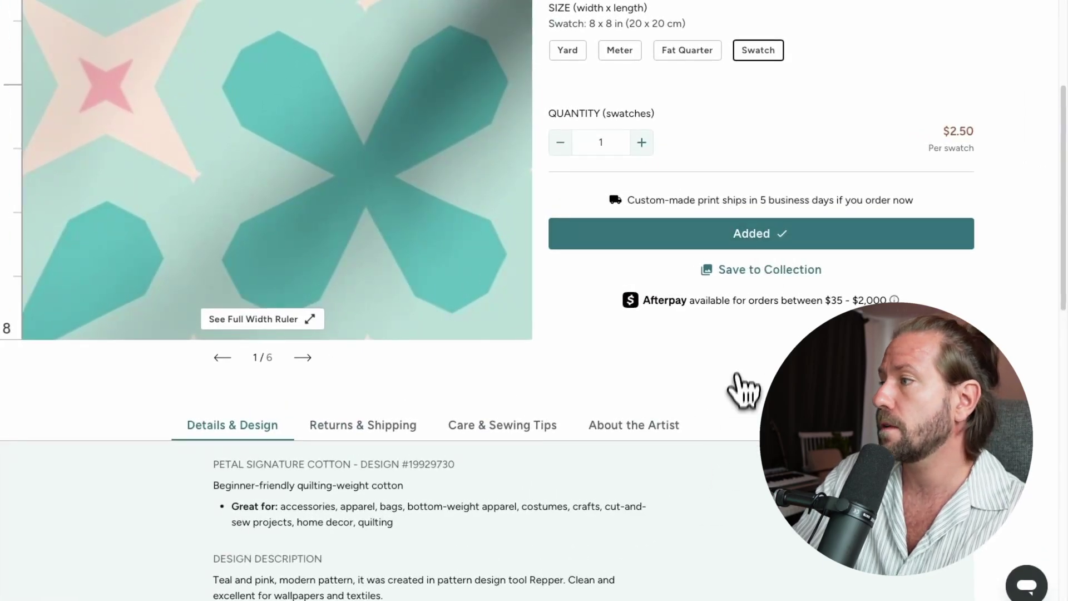
scroll(744, 373, "up", 7)
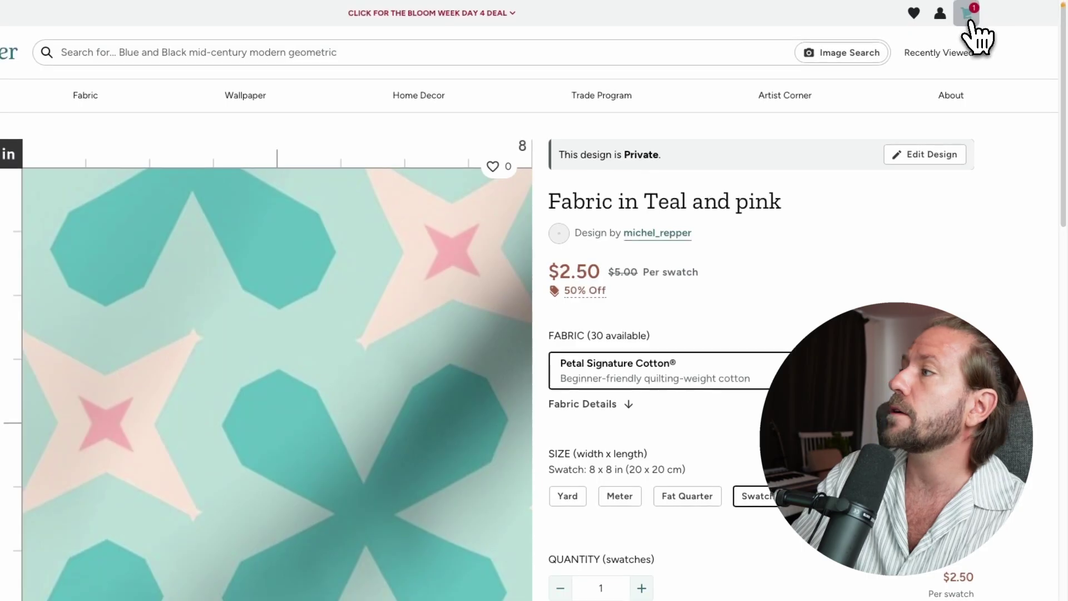
- From the cart, set the checkout shipping country to Netherlands - NL, adding $12.00 shipping for $14.25
left_click(968, 27)
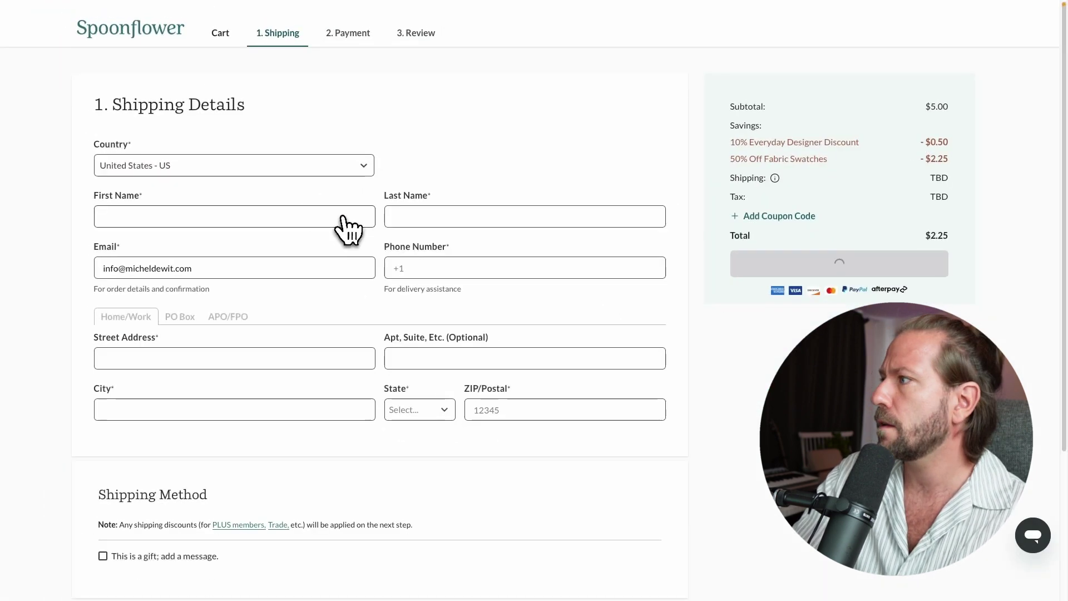
left_click(257, 172)
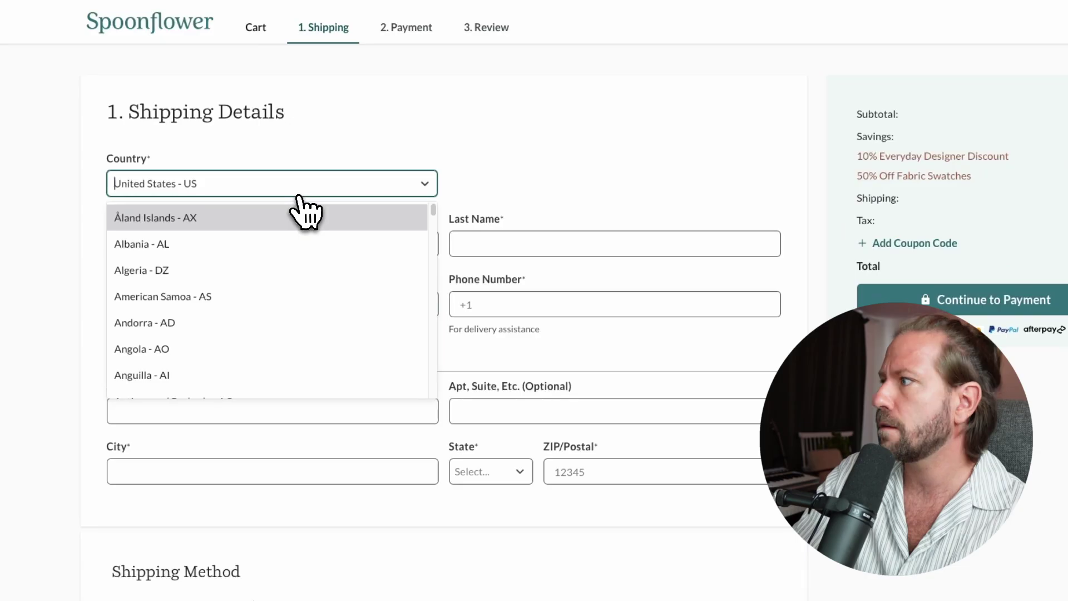
type("neth")
left_click(150, 222)
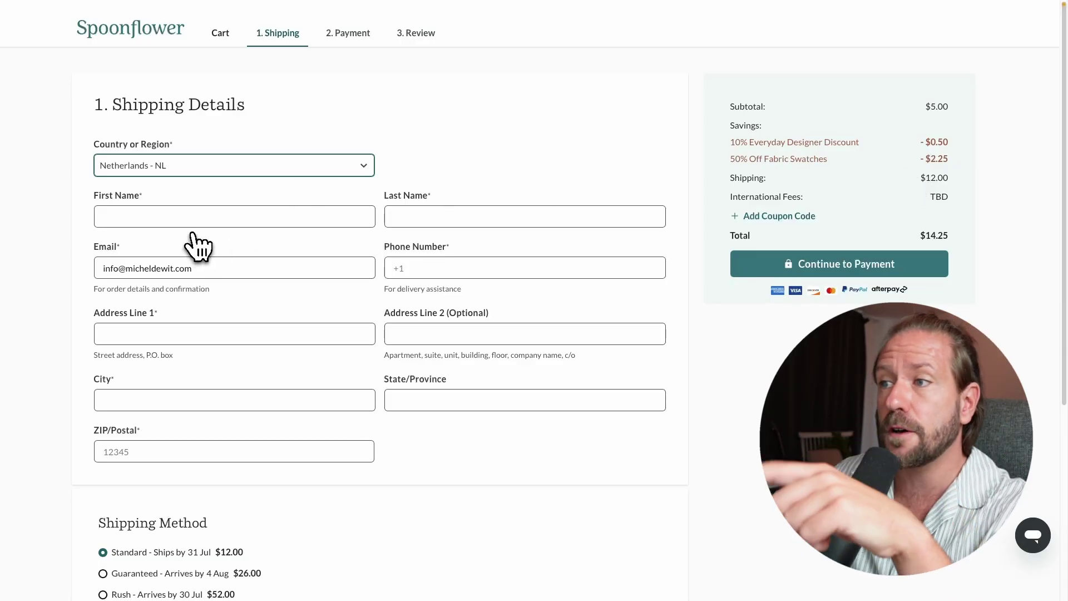
left_click(165, 216)
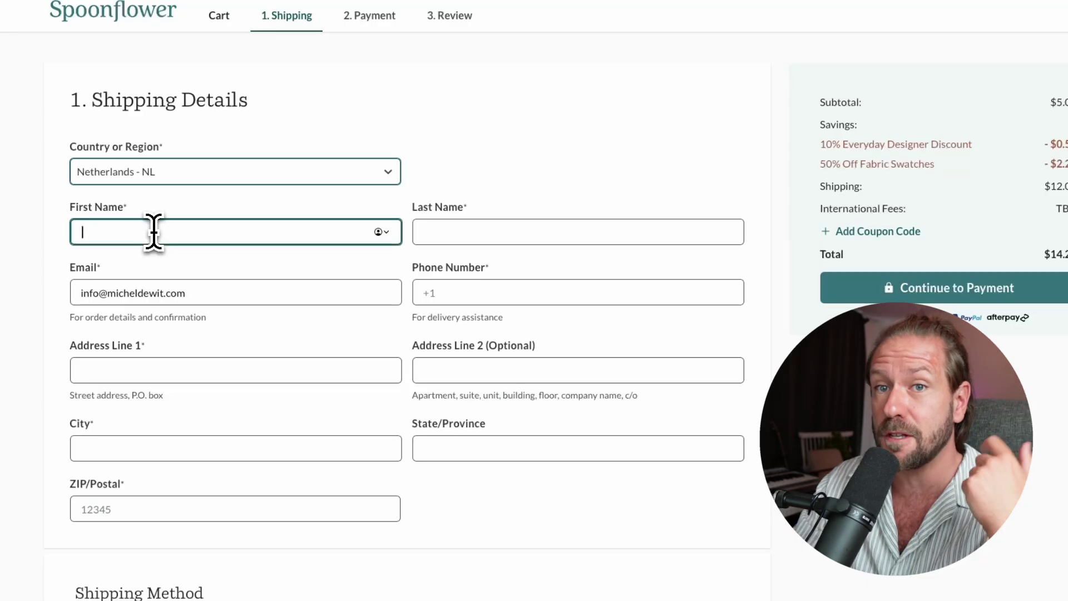